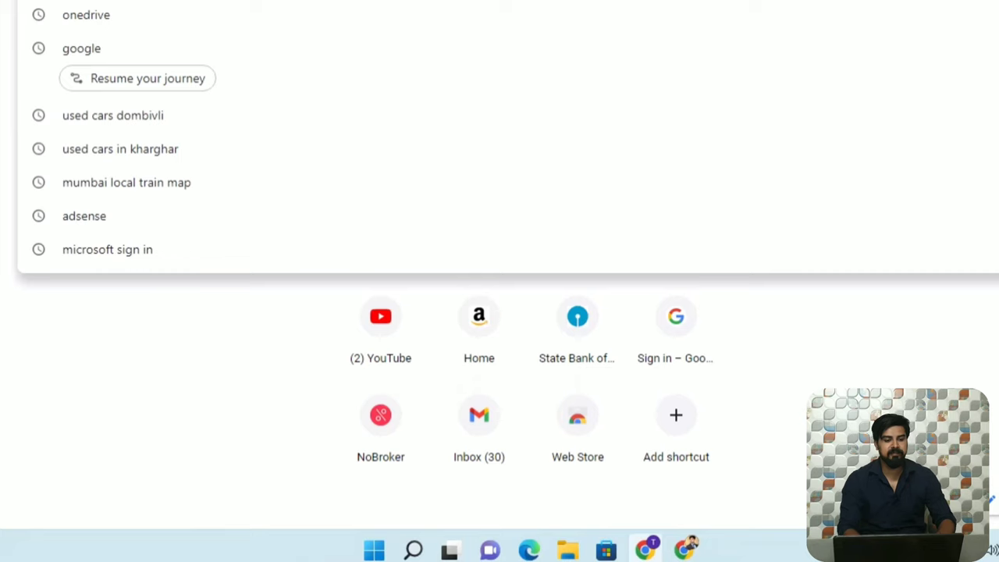
Load the OnlineSBI portal by entering onlinesbi.sbi in Chrome's address bar.
type("onlines")
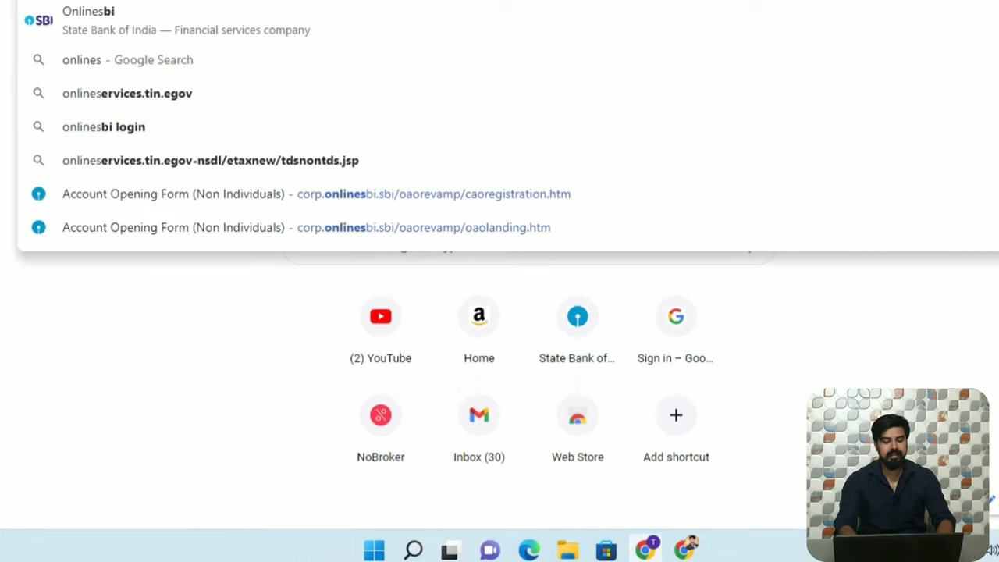
type("bi.sbi")
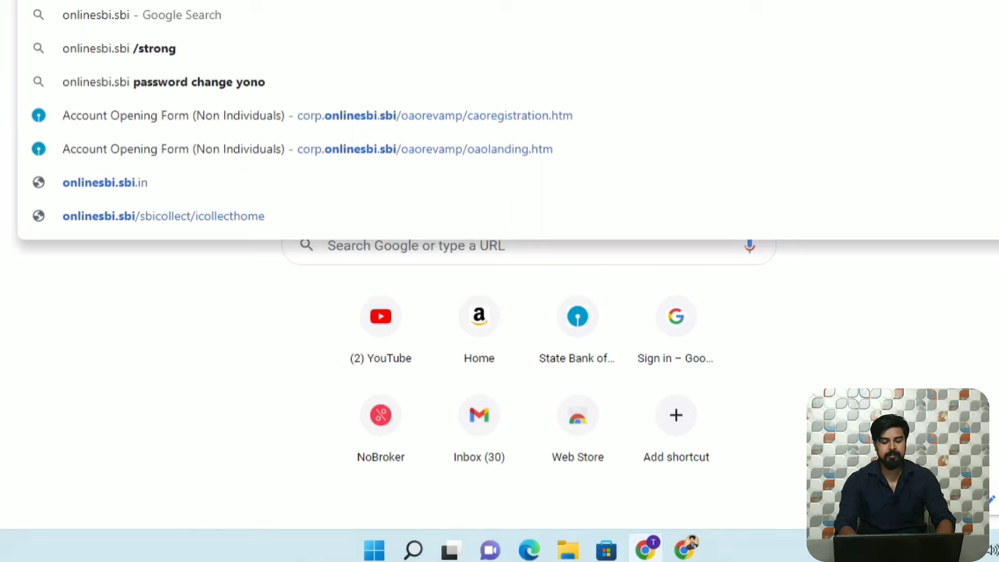
key("Return")
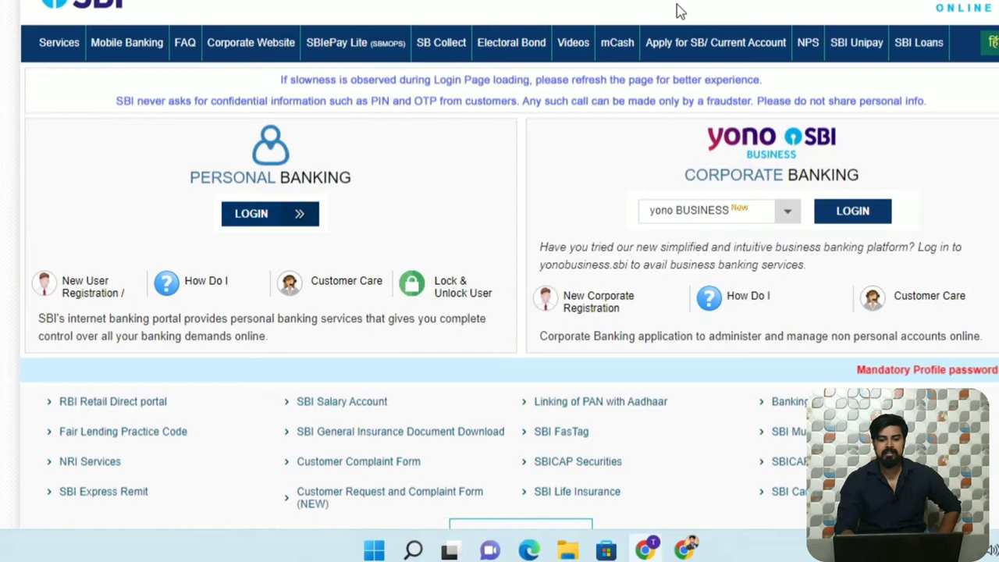
Open the Current Account Advanced Journey for all Entities from Apply for SB/ Current Account.
mouse_move(678, 55)
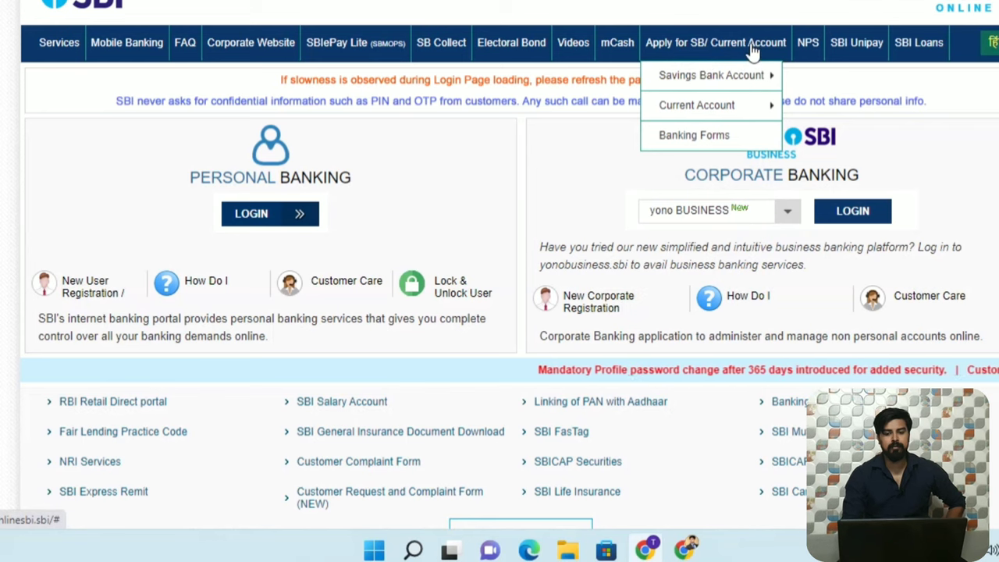
mouse_move(753, 104)
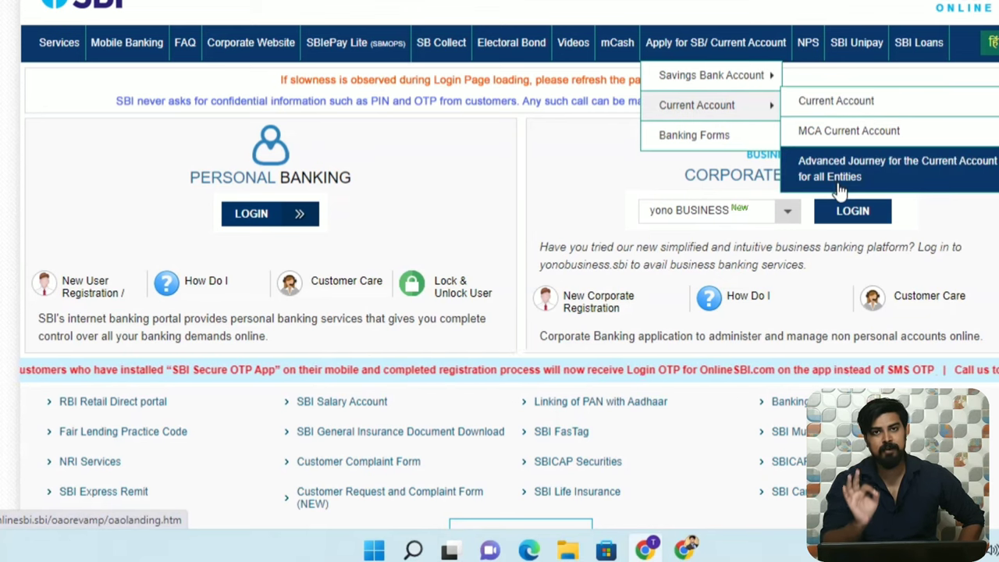
left_click(906, 175)
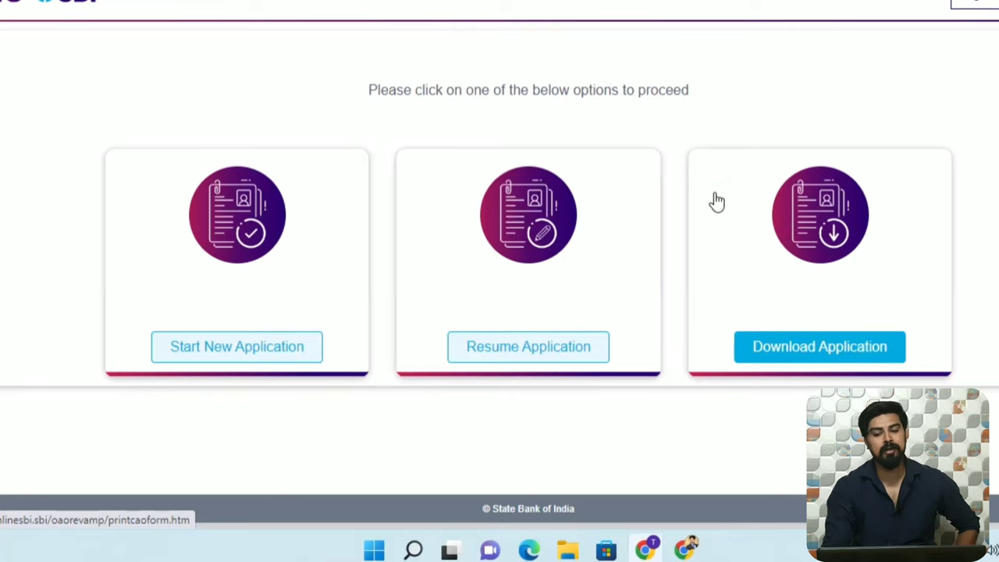
Start a new application and fill in the entity name and the saved mobile number.
left_click(248, 356)
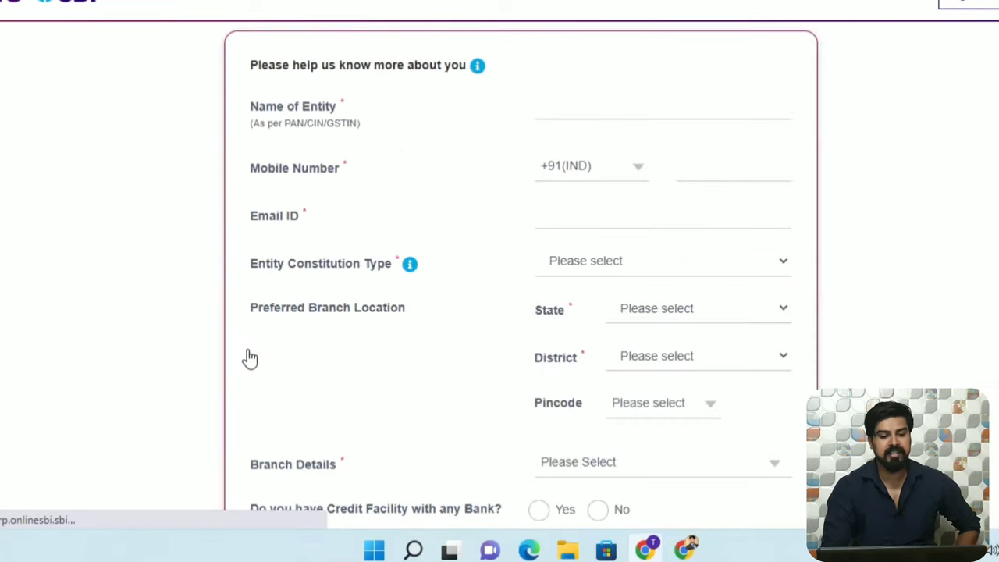
left_click(658, 103)
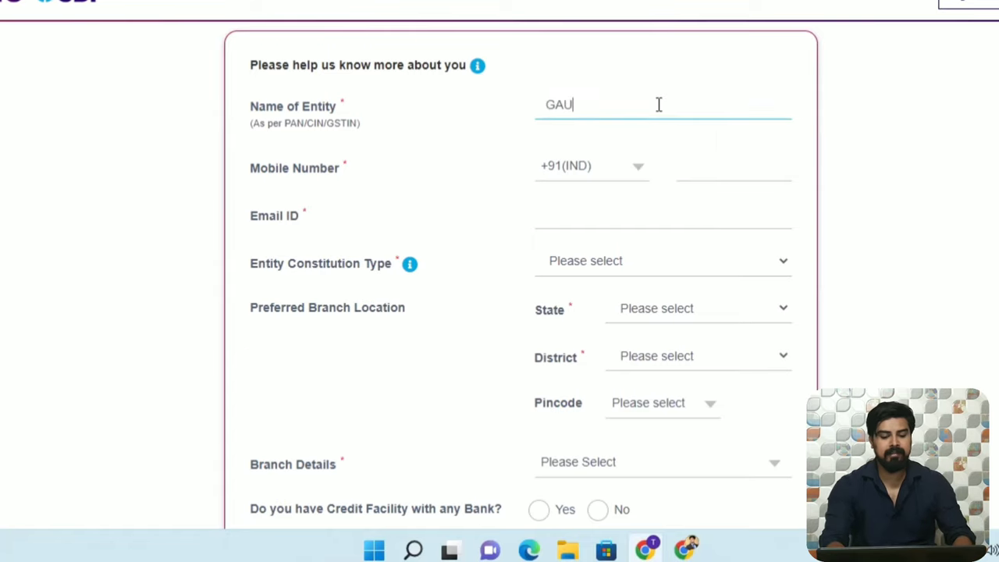
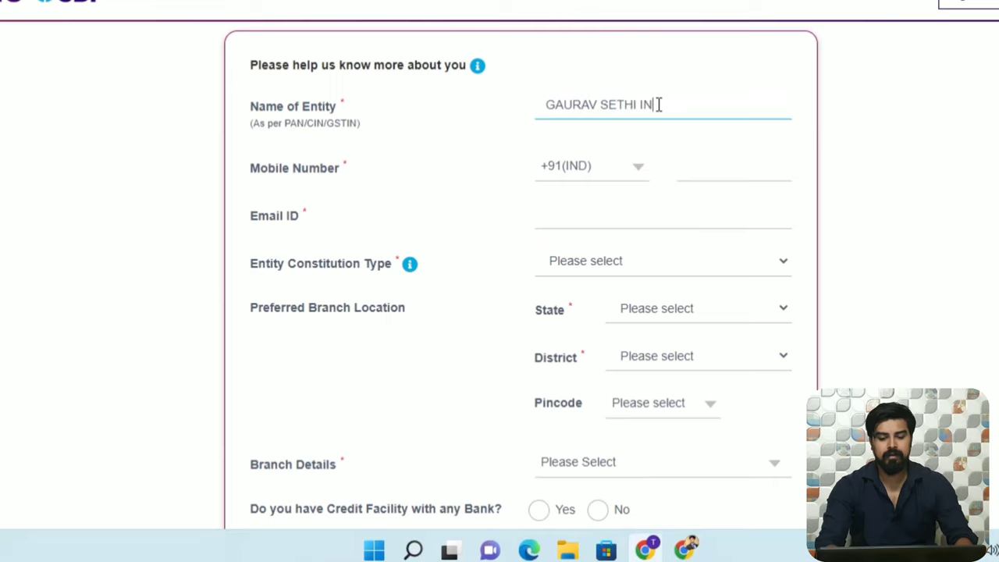
left_click(706, 166)
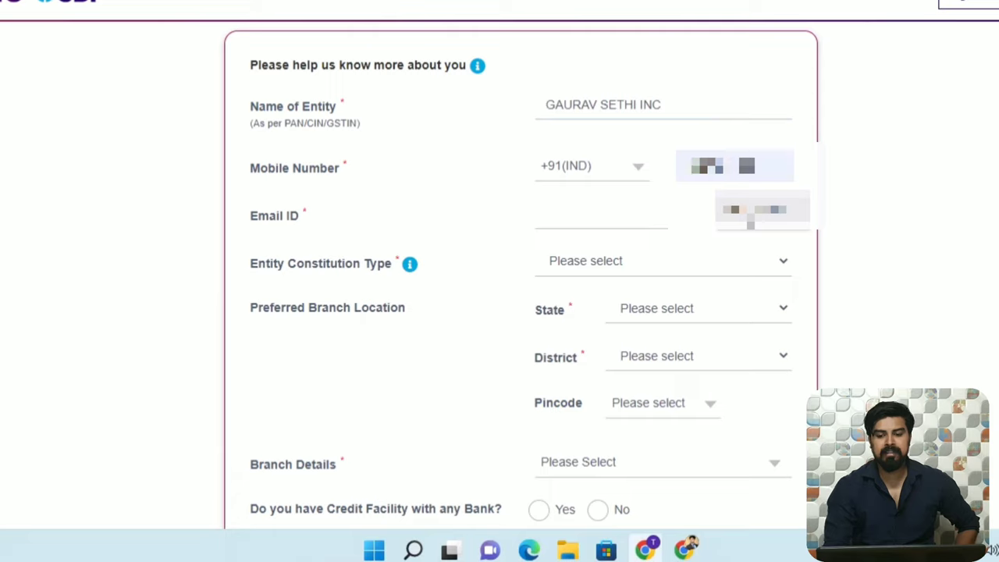
left_click(748, 213)
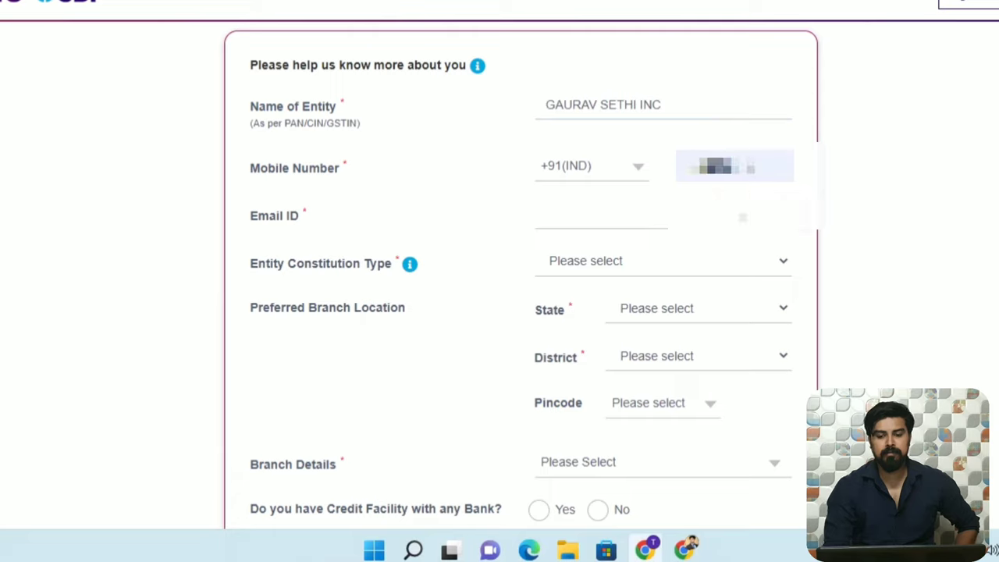
Autofill the saved e-mail and location details, and set constitution type to Sole Proprietorship.
left_click(653, 210)
key("Down")
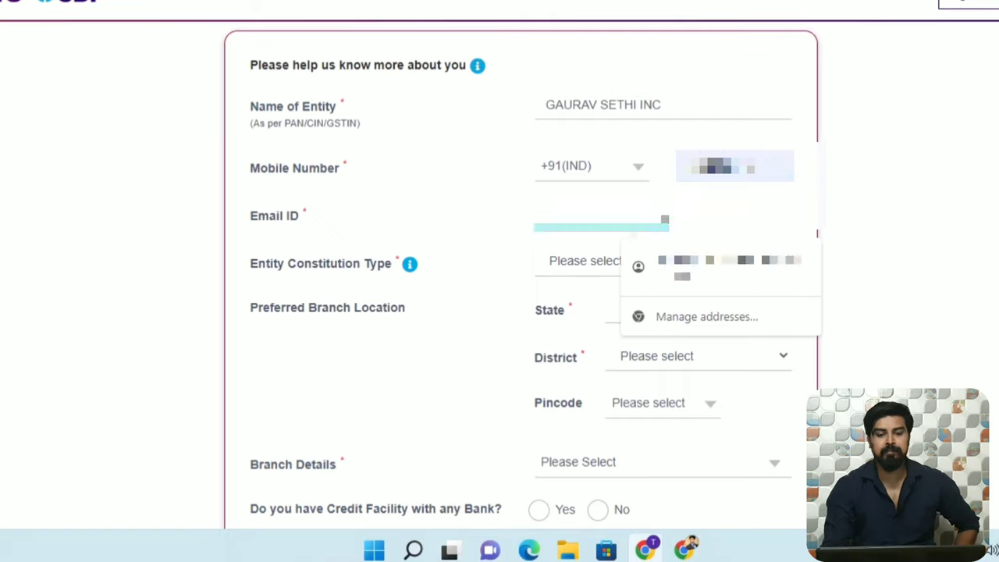
key("Return")
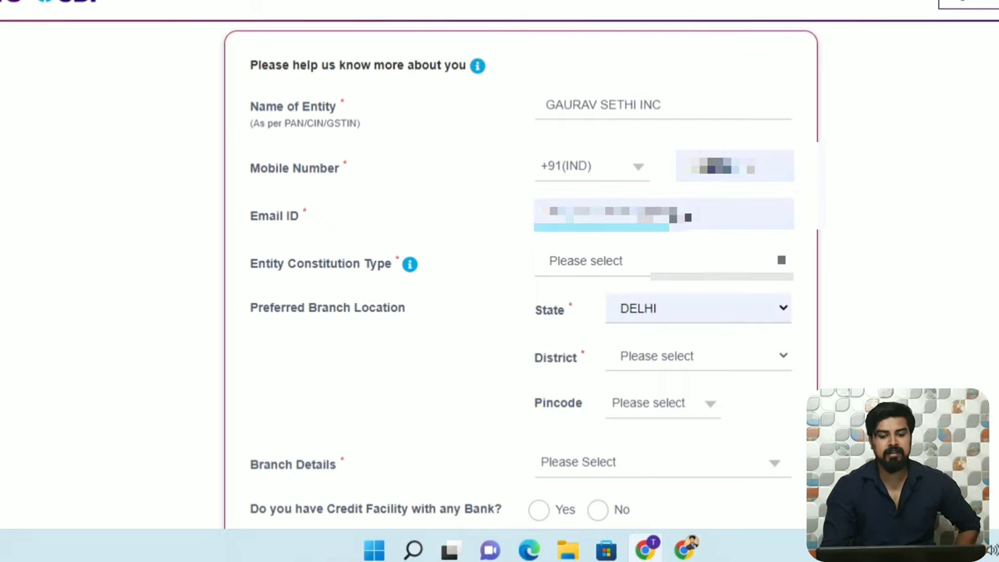
left_click(607, 265)
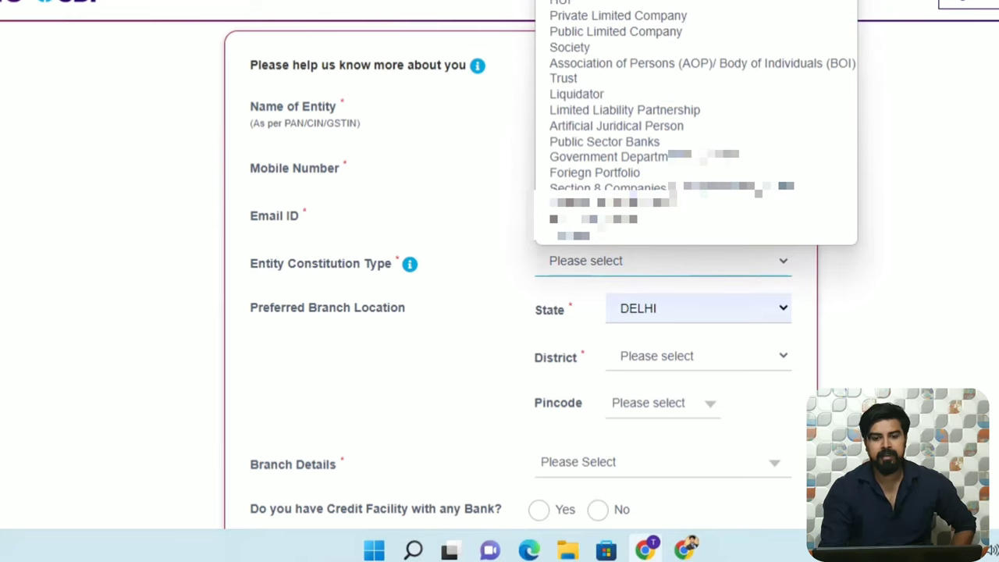
key("Return")
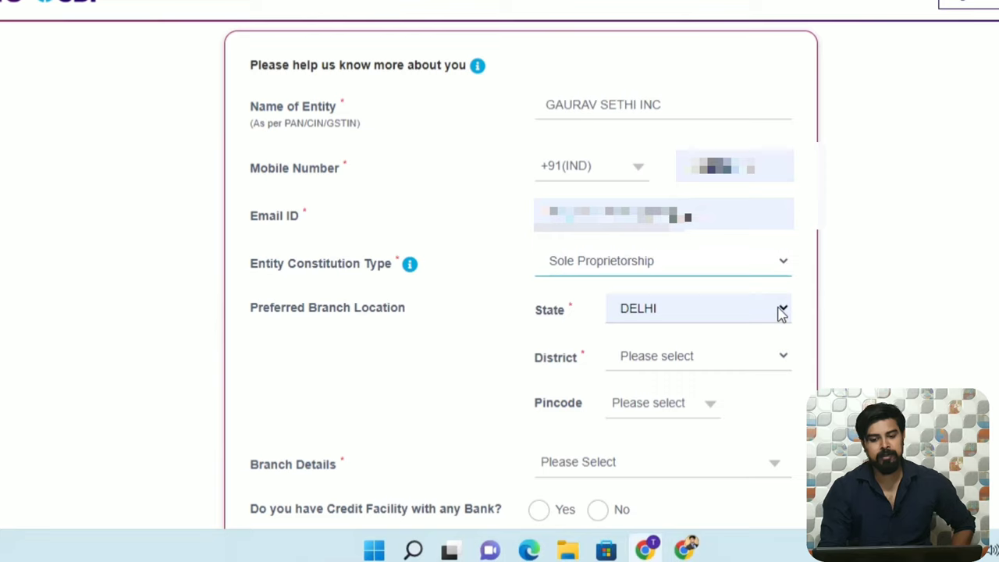
Set the district to NORTH-WEST DELHI and the pincode to 110088.
left_click(780, 361)
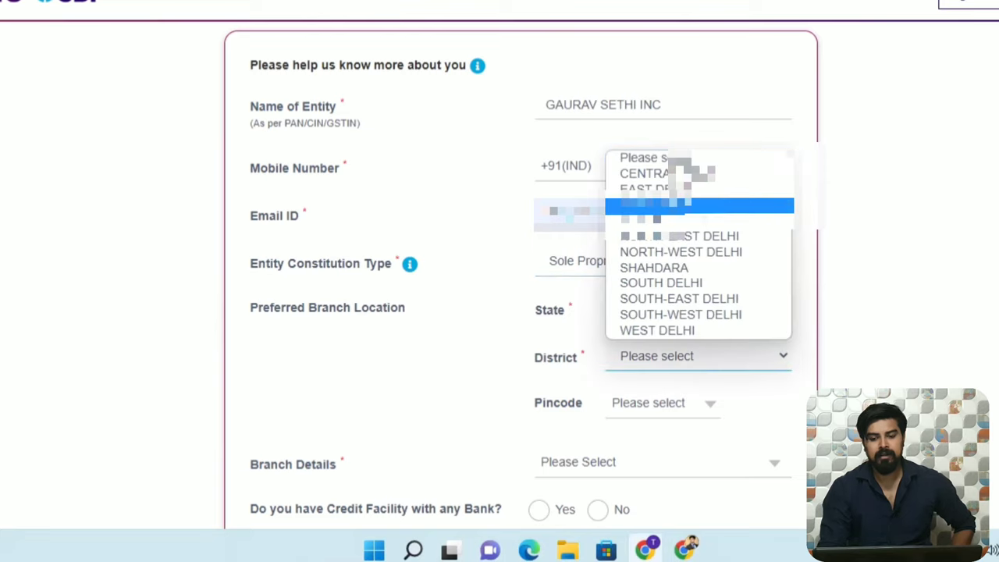
left_click(723, 253)
left_click(710, 403)
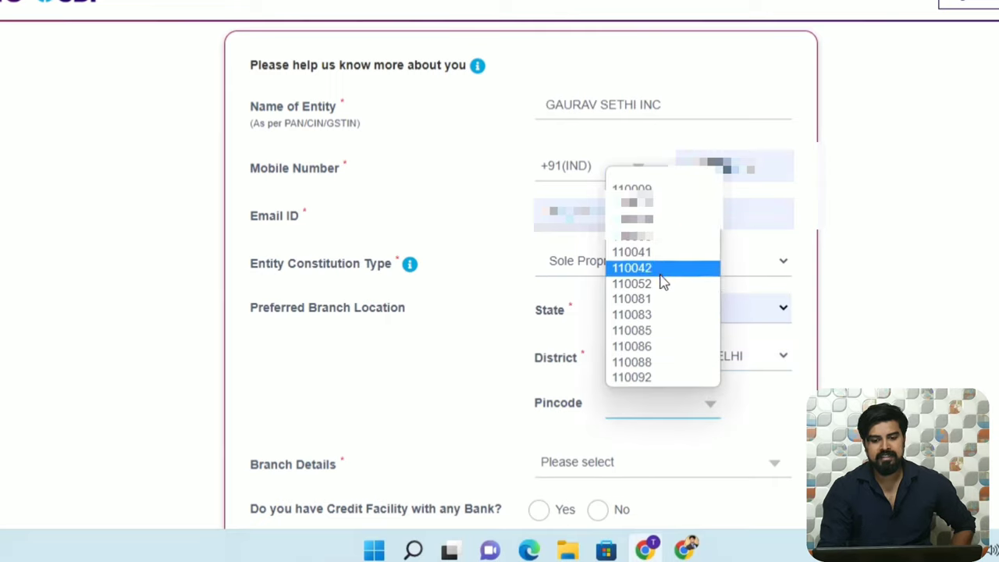
left_click(658, 361)
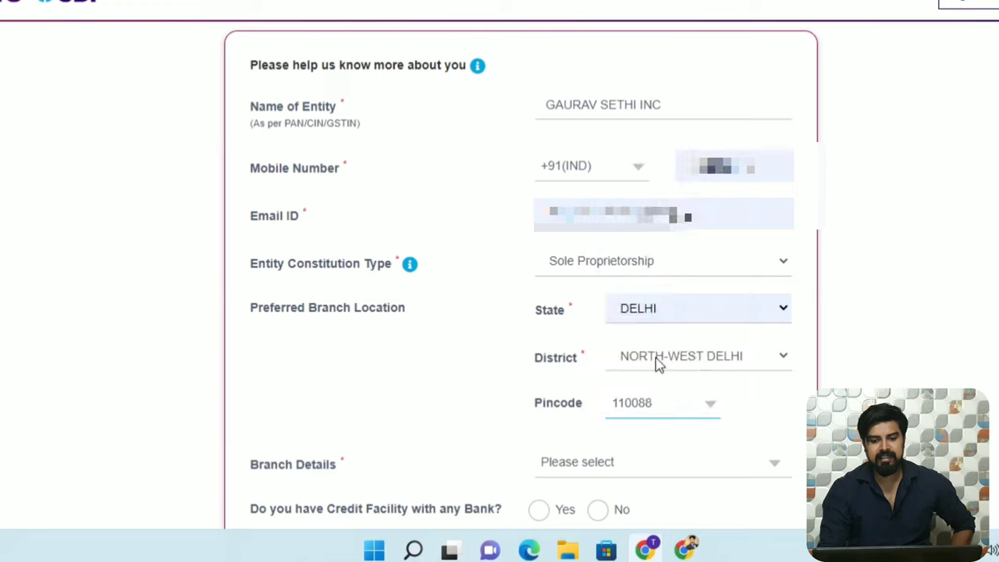
Choose branch 21224-MOURYA ENCLAVE, PITAMPURA and answer No for existing credit facility.
left_click(771, 472)
left_click(771, 473)
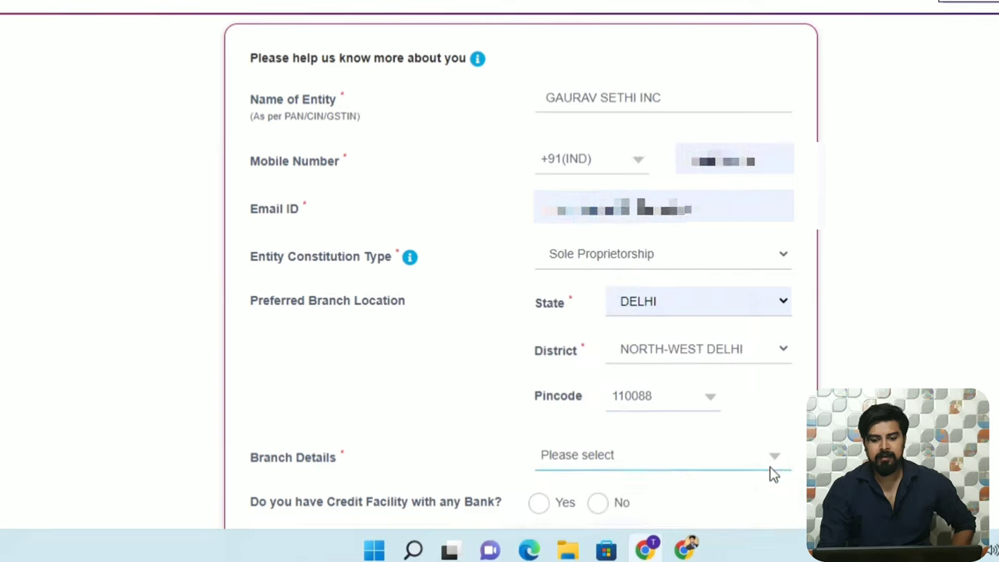
scroll(770, 473, "down", 2)
left_click(772, 287)
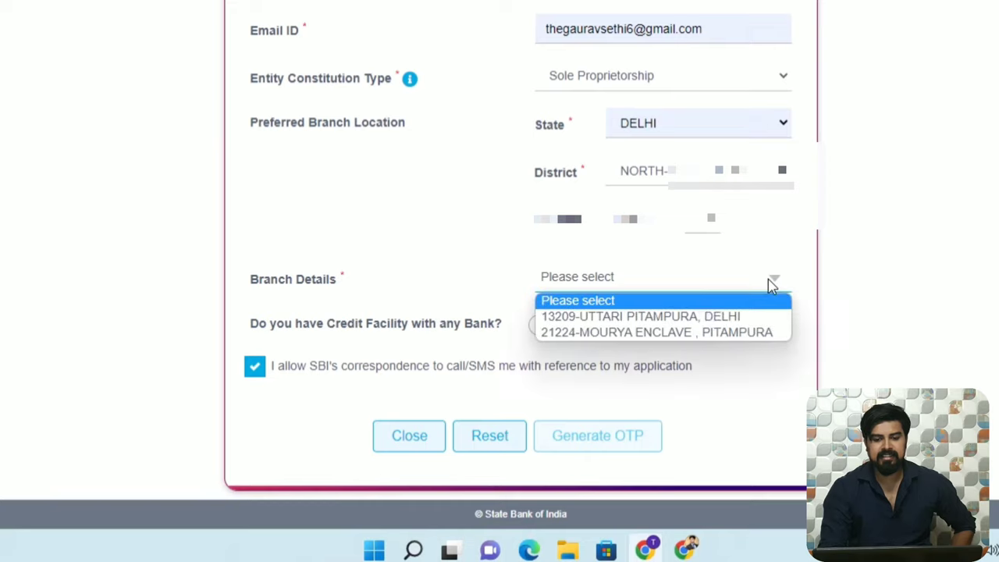
left_click(692, 337)
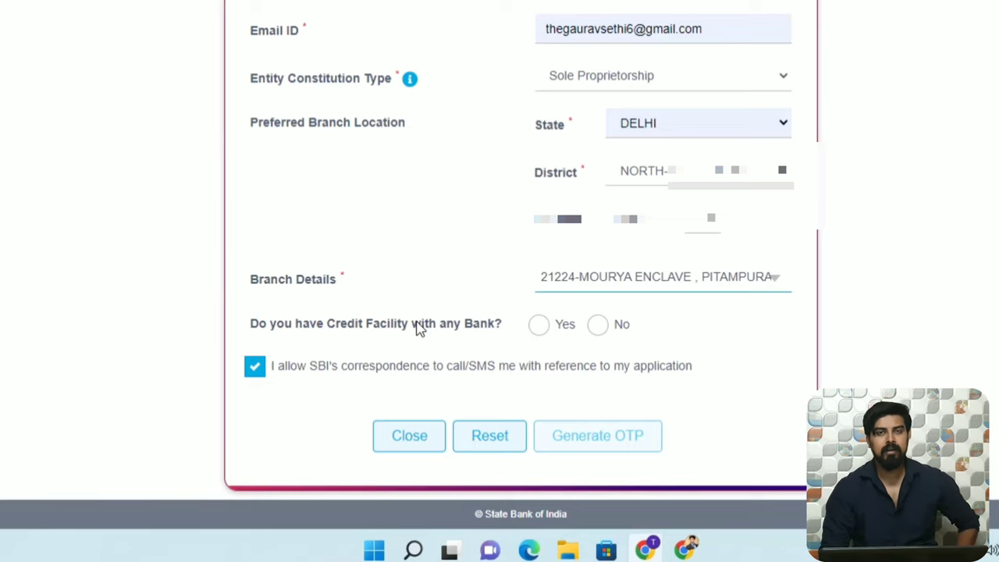
left_click(596, 328)
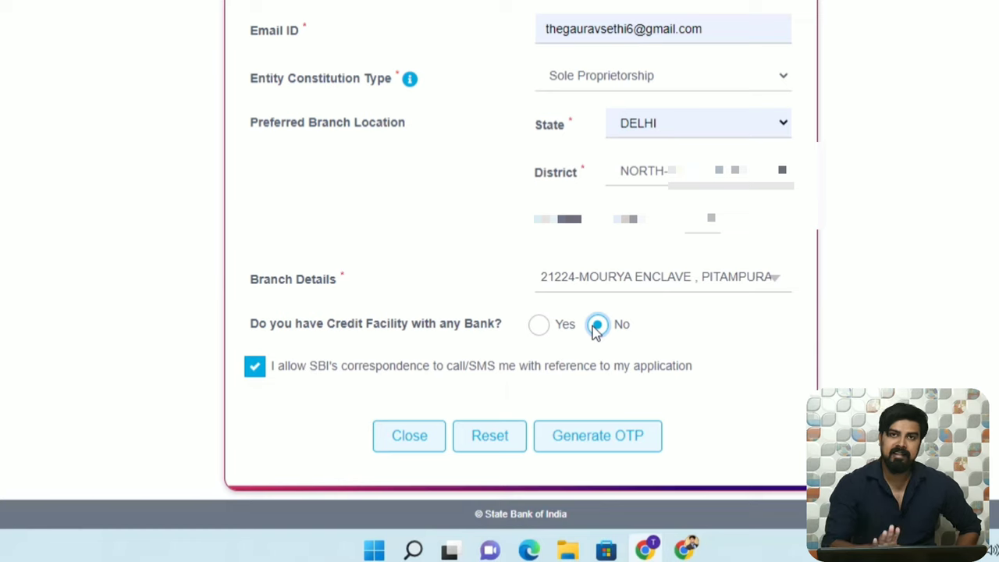
Dismiss the credit-limit conditions shown for Yes, revert the answer to No, and generate the OTP.
left_click(539, 325)
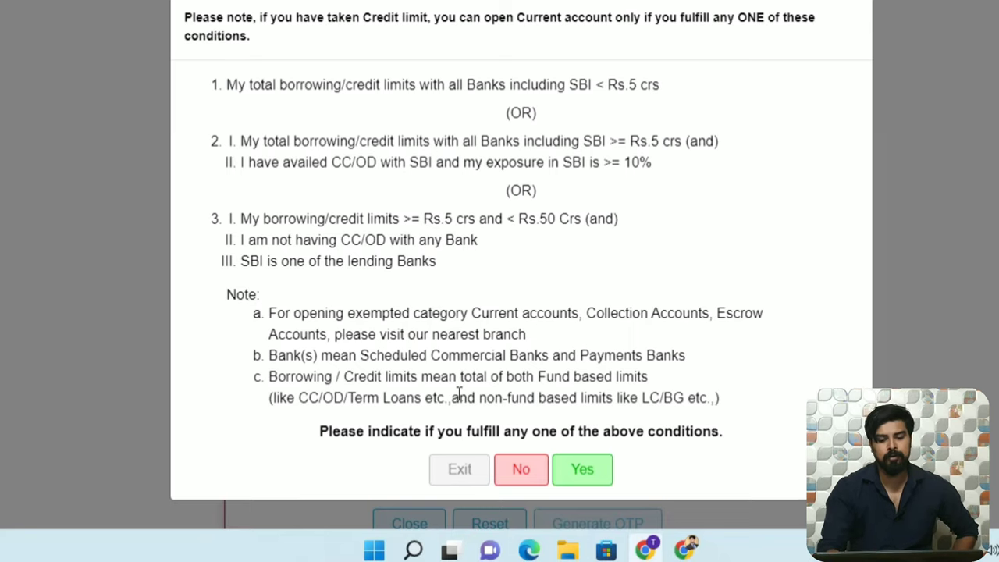
left_click(461, 474)
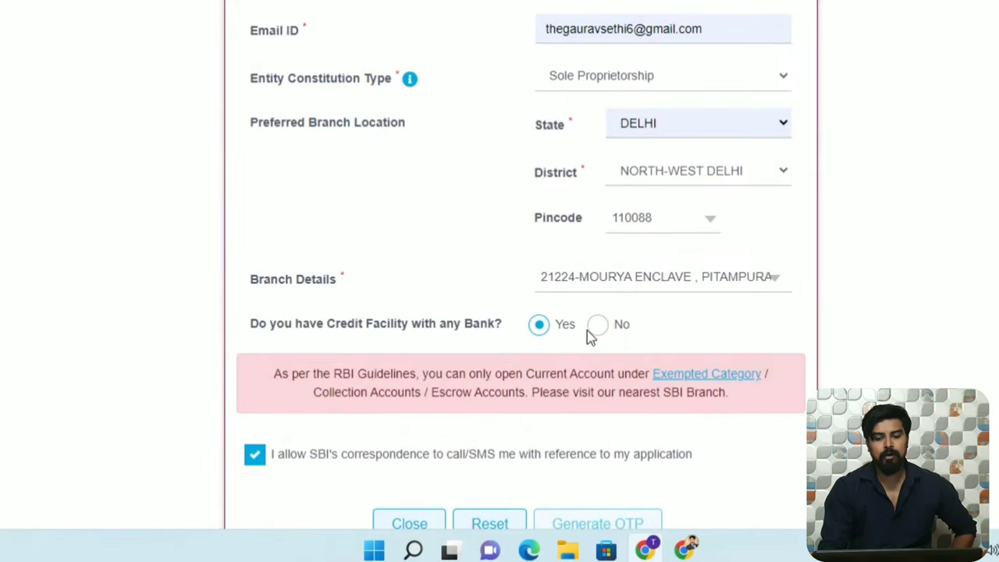
left_click(598, 325)
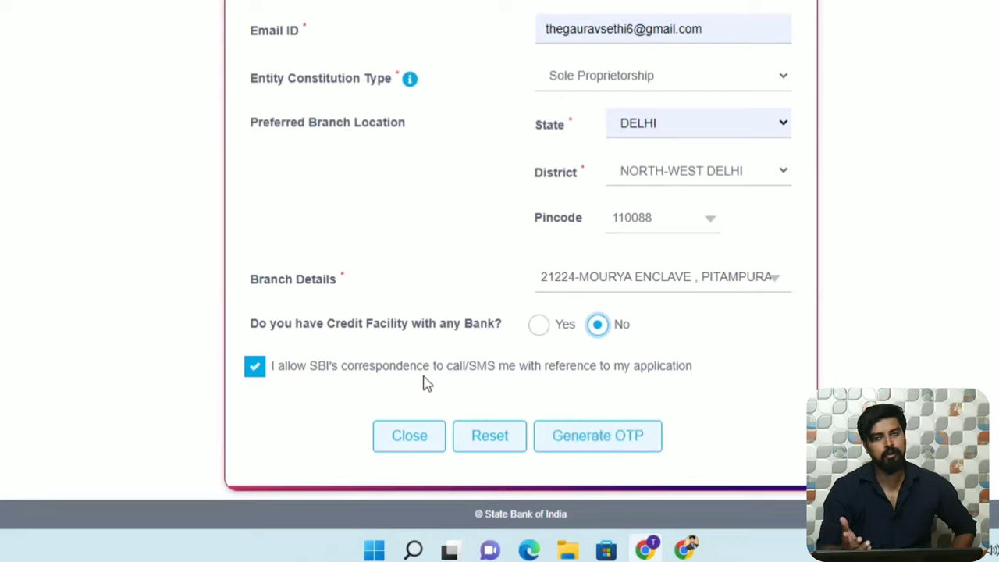
left_click(574, 435)
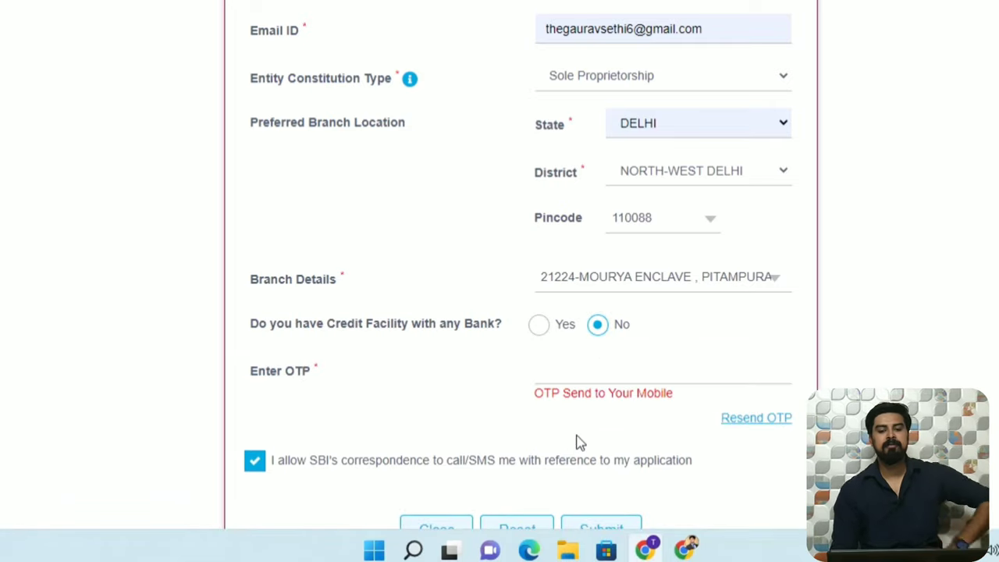
Enter the OTP received on the mobile and submit the application details.
left_click(613, 373)
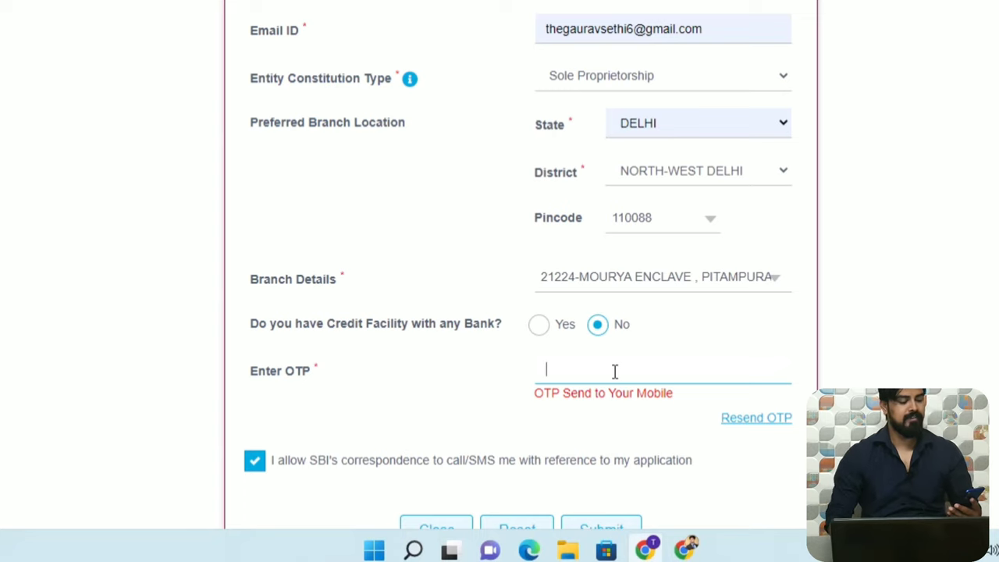
type("12345678")
scroll(680, 312, "down", 1)
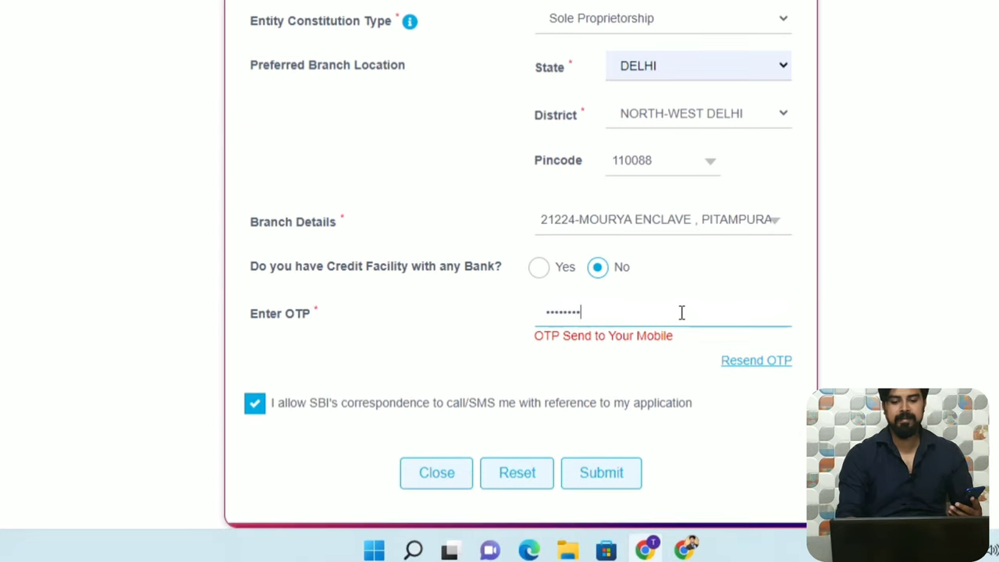
left_click(600, 478)
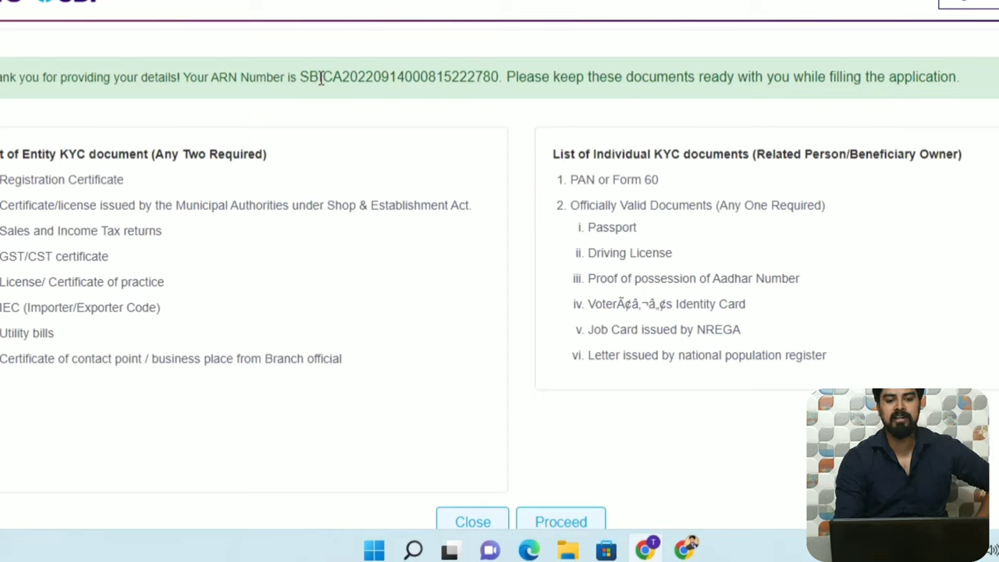
Highlight the ARN number for copying and proceed past the KYC document list.
left_click_drag(304, 77, 499, 77)
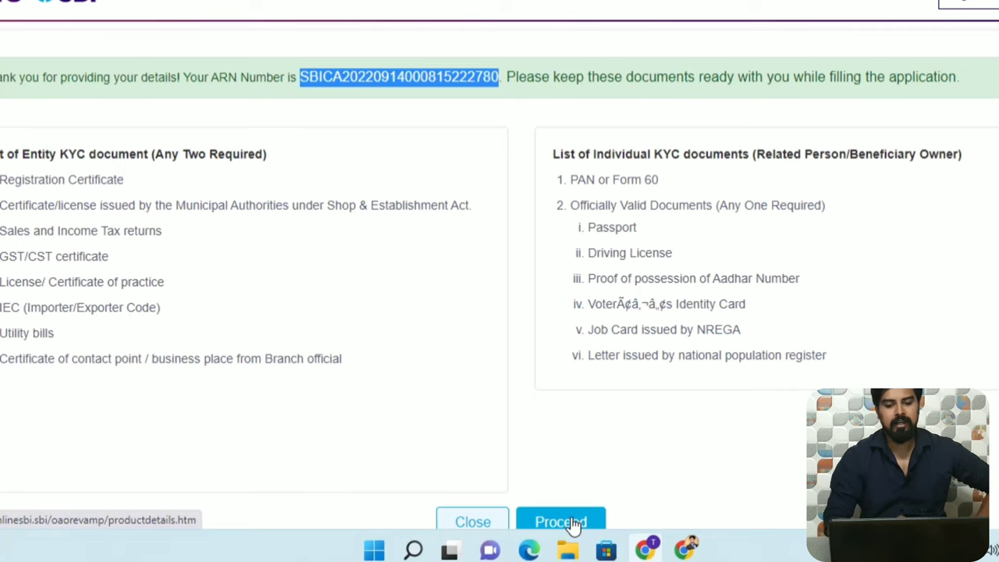
left_click(573, 523)
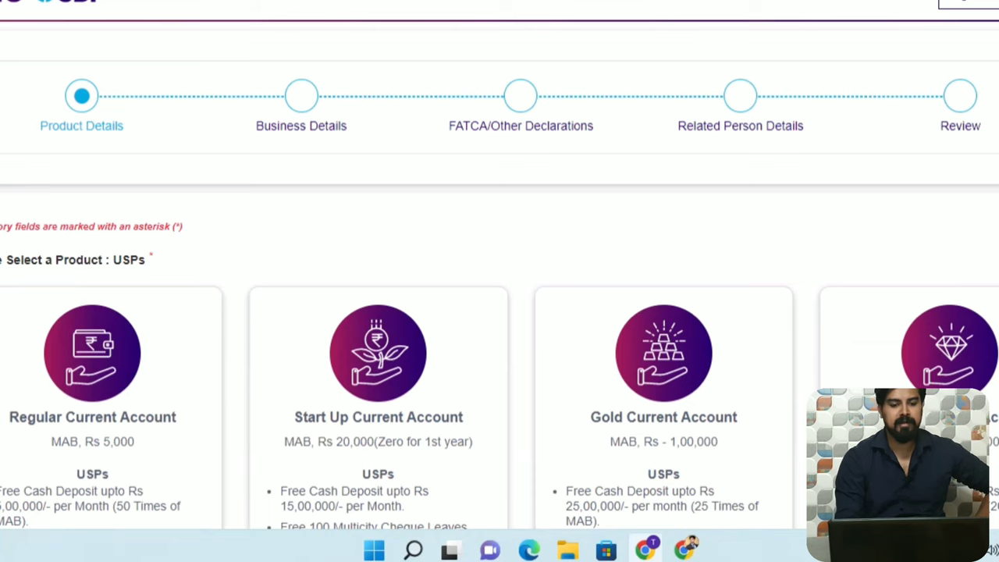
Browse the product cards and select Regular Current Account after briefly picking Other.
scroll(187, 97, "down", 3)
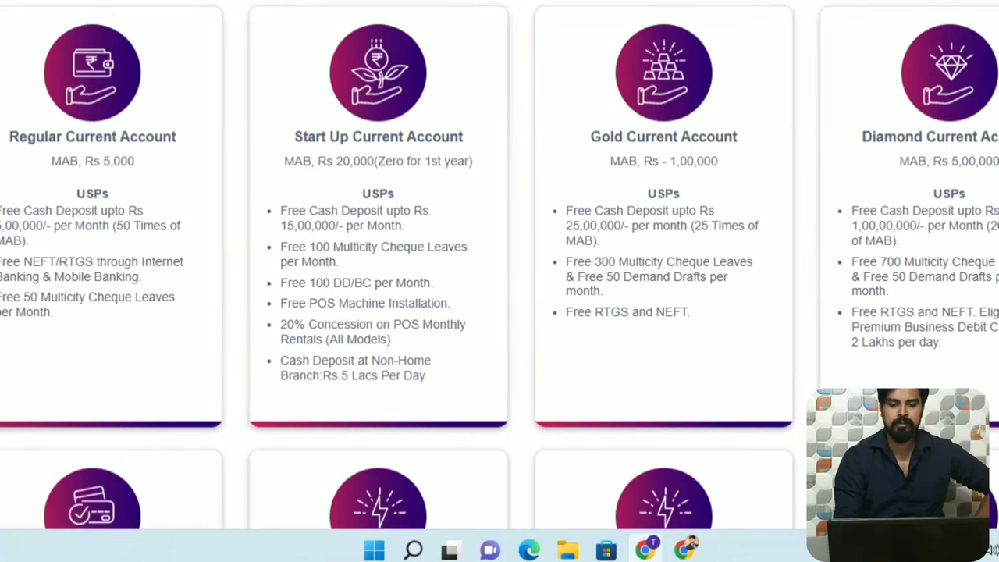
scroll(499, 265, "down", 4)
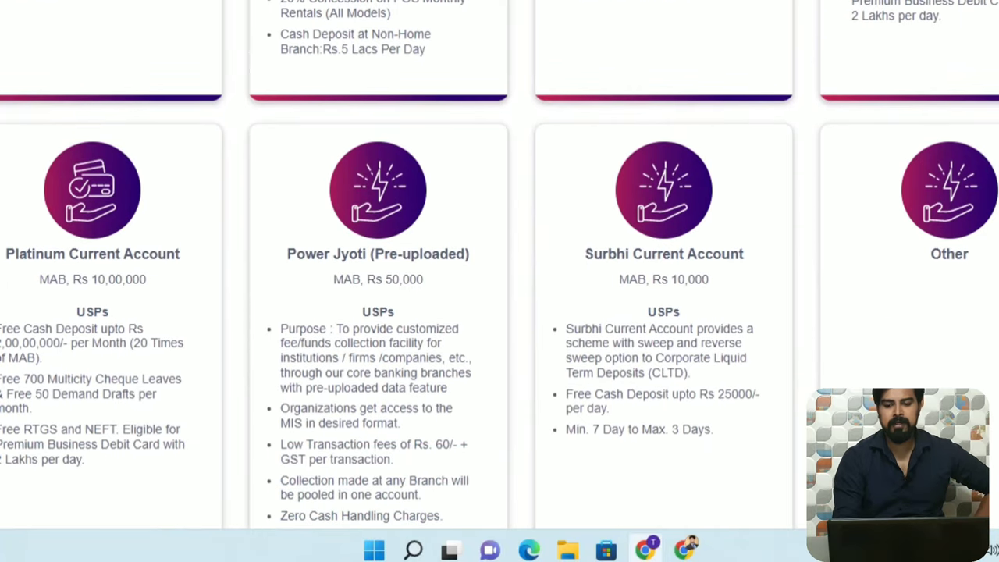
left_click(970, 224)
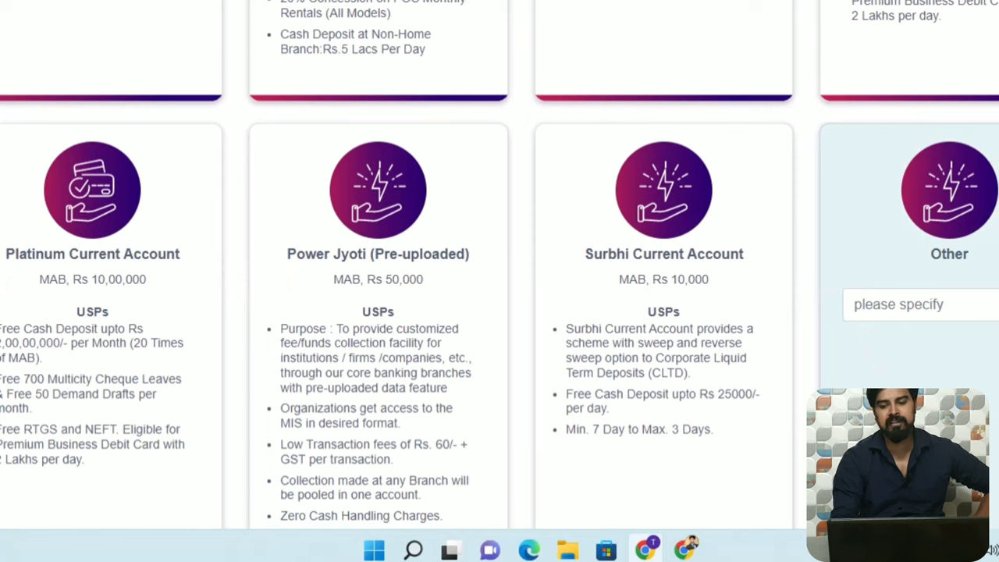
scroll(499, 265, "down", 2)
scroll(500, 265, "up", 7)
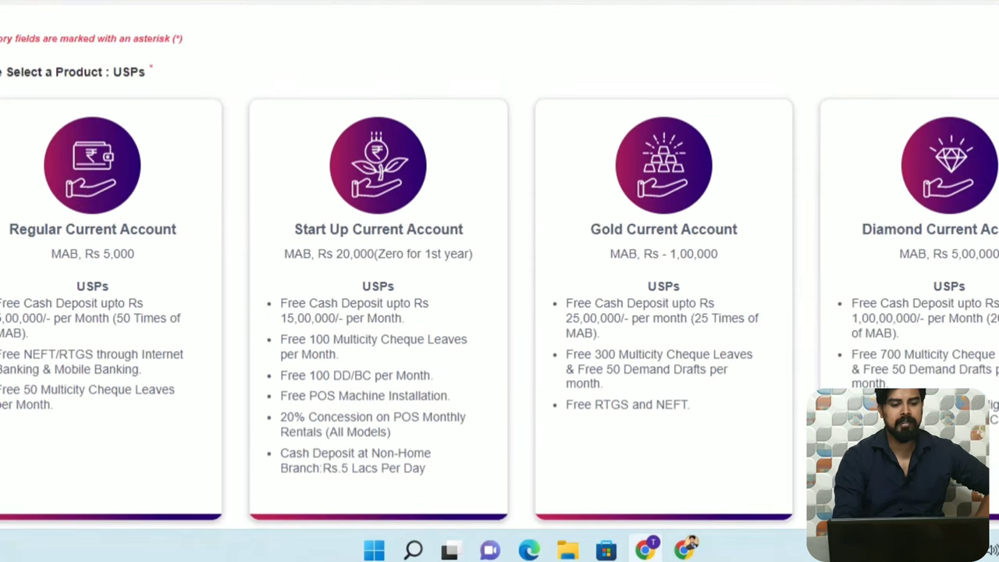
left_click(189, 339)
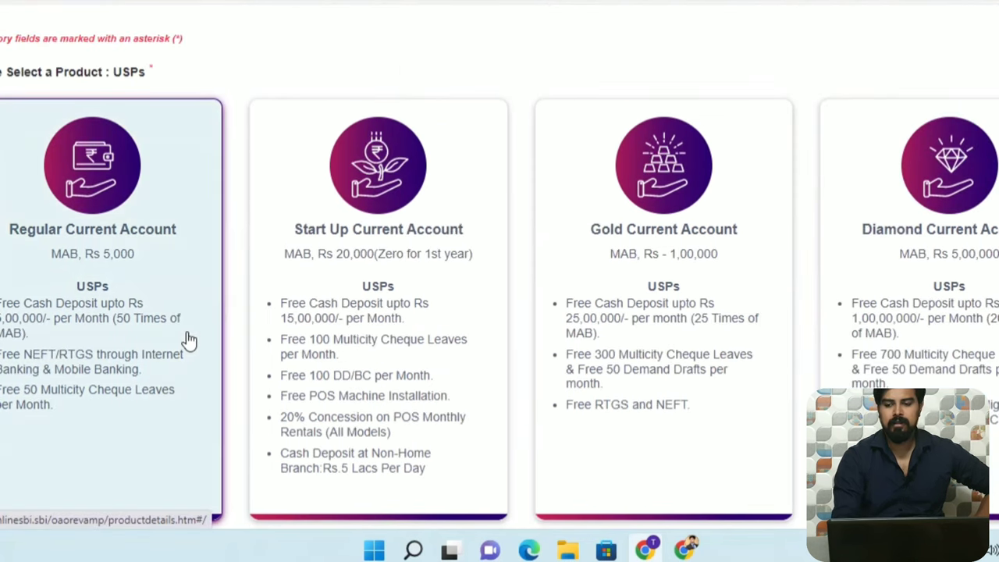
scroll(499, 265, "down", 10)
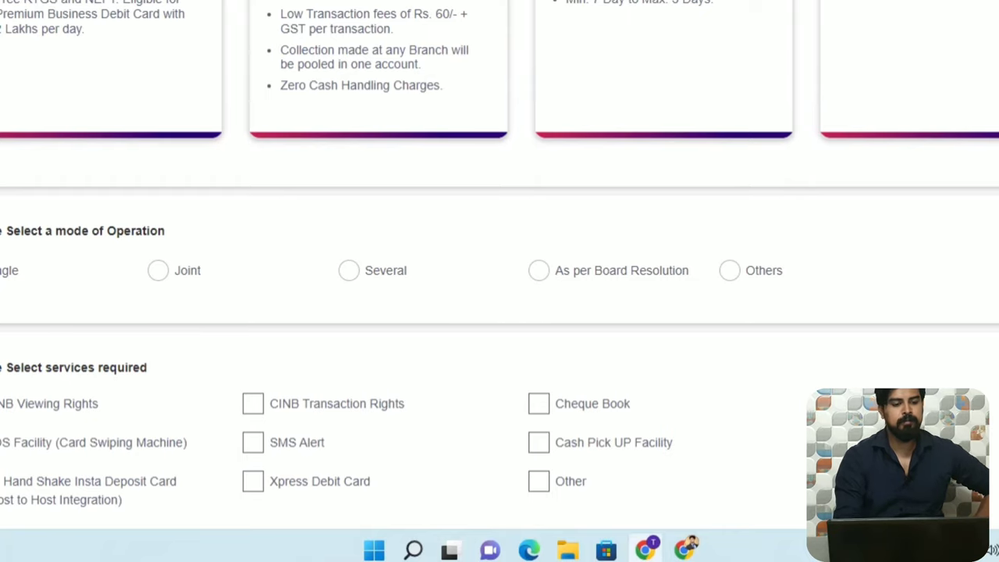
scroll(401, 272, "down", 3)
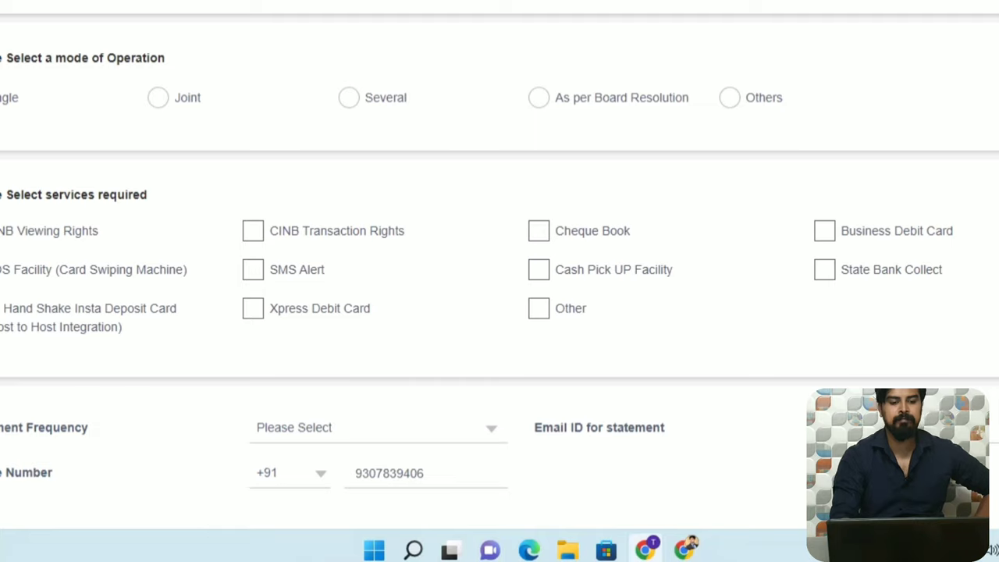
Tick CINB Transaction Rights, Cheque Book, Business Debit Card, SMS Alert, Cash Pick UP; choose Monthly statements.
left_click(253, 232)
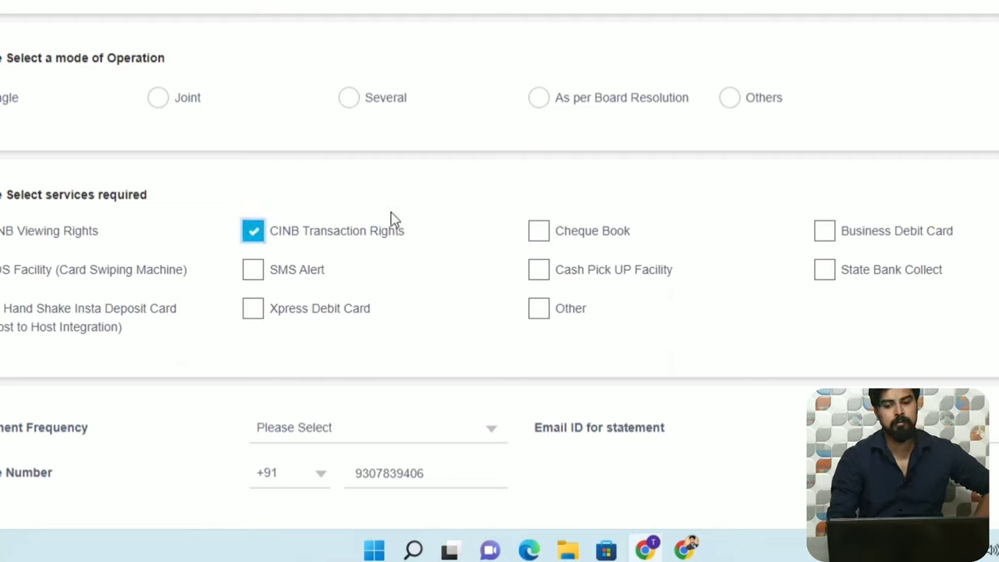
left_click(540, 236)
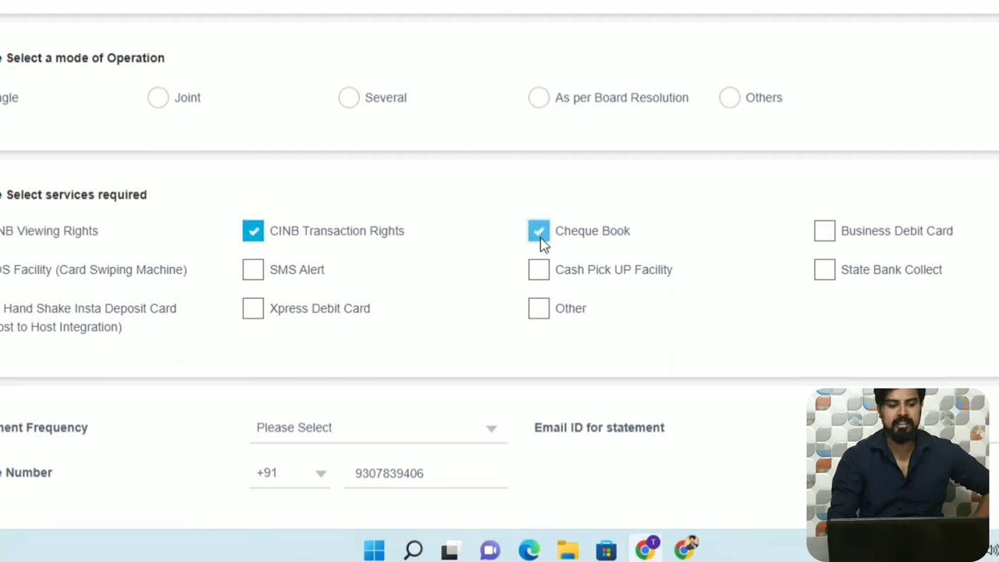
left_click(825, 231)
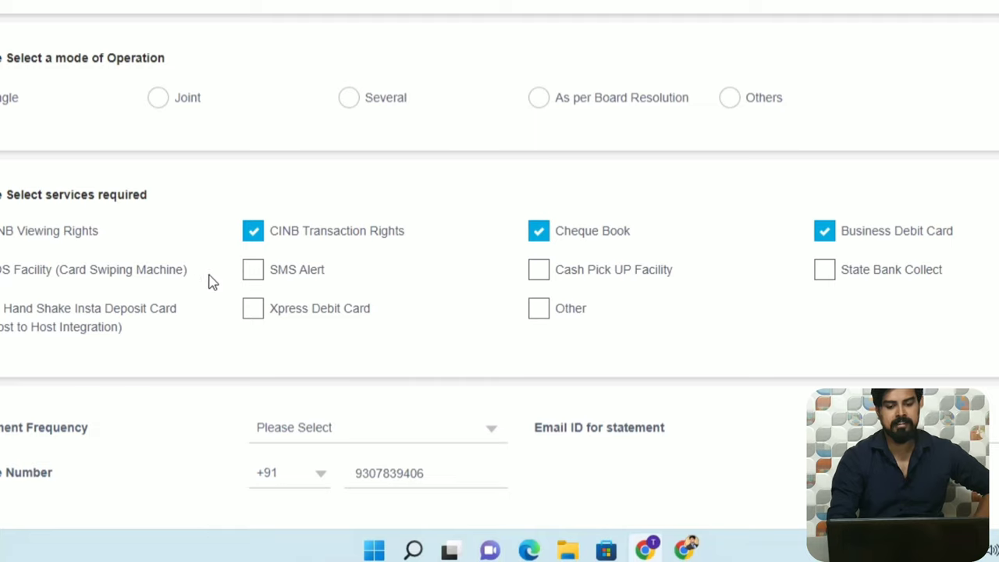
left_click(272, 281)
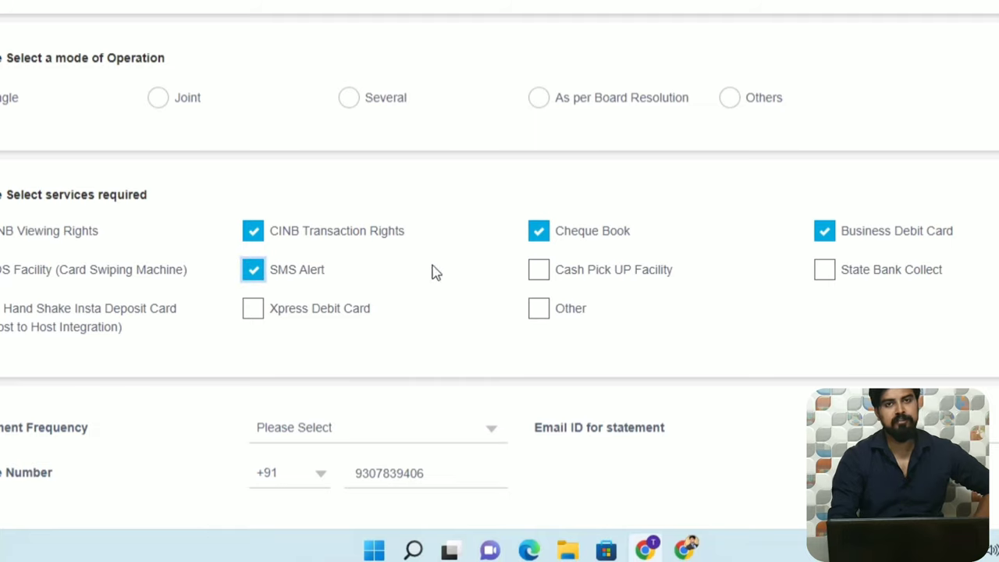
left_click(540, 274)
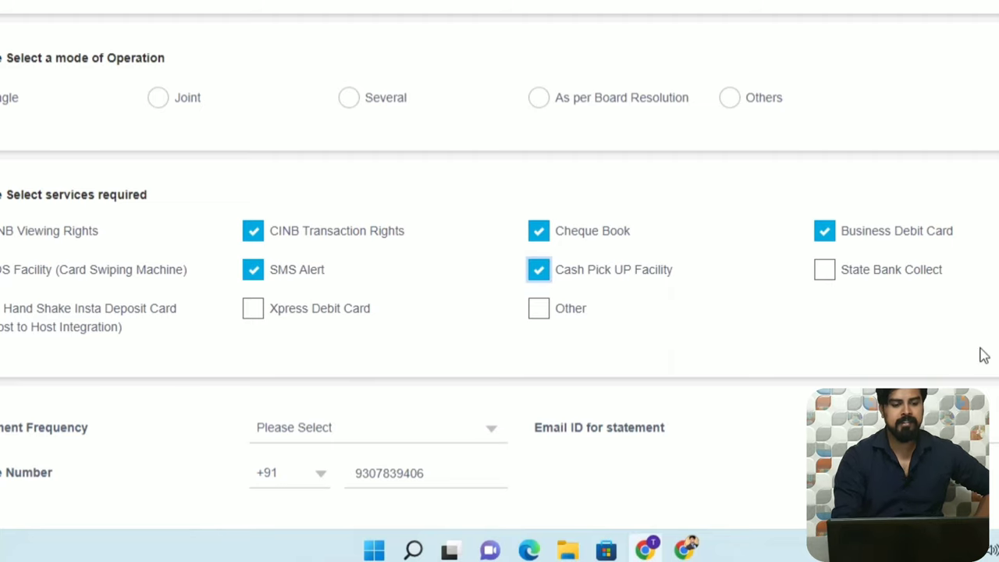
scroll(981, 352, "down", 2)
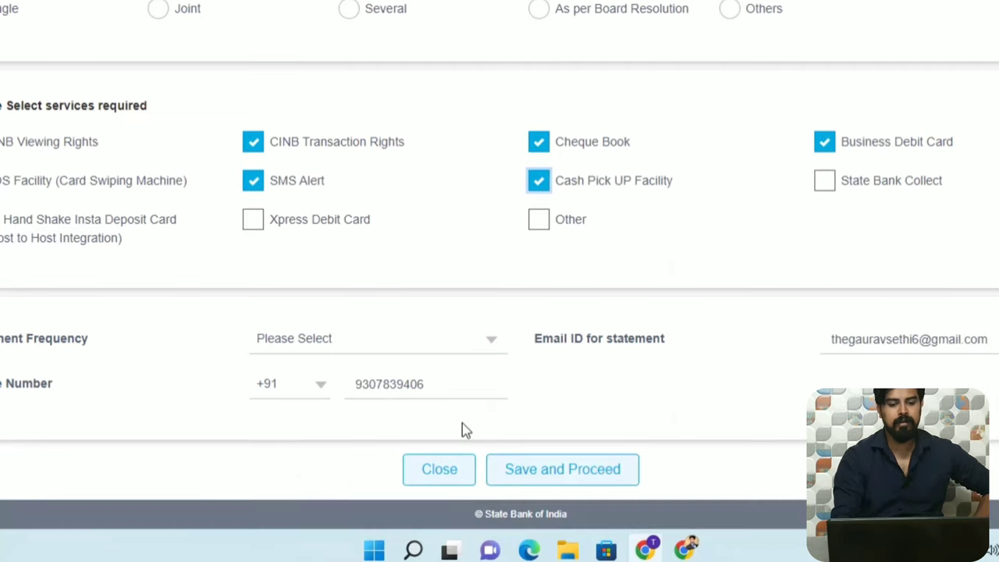
left_click(488, 346)
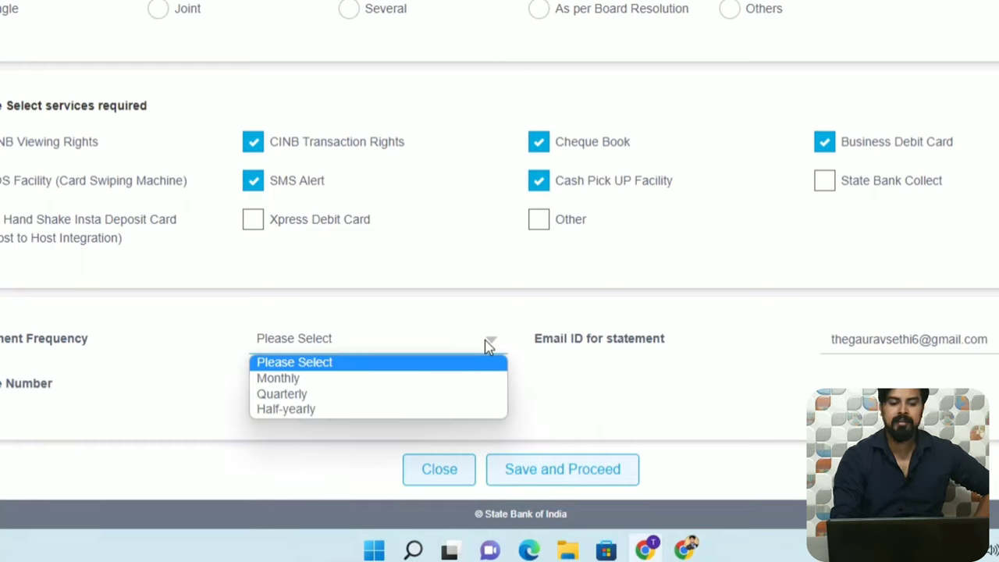
left_click(303, 382)
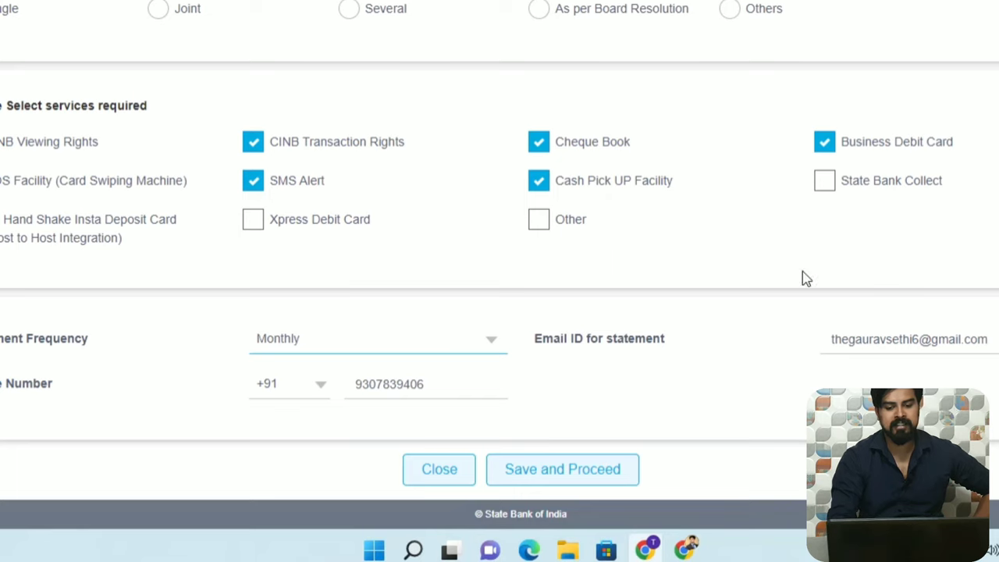
Save product details, answer No to Existing SBI Customer, authorize fetching business details, and proceed.
left_click(541, 473)
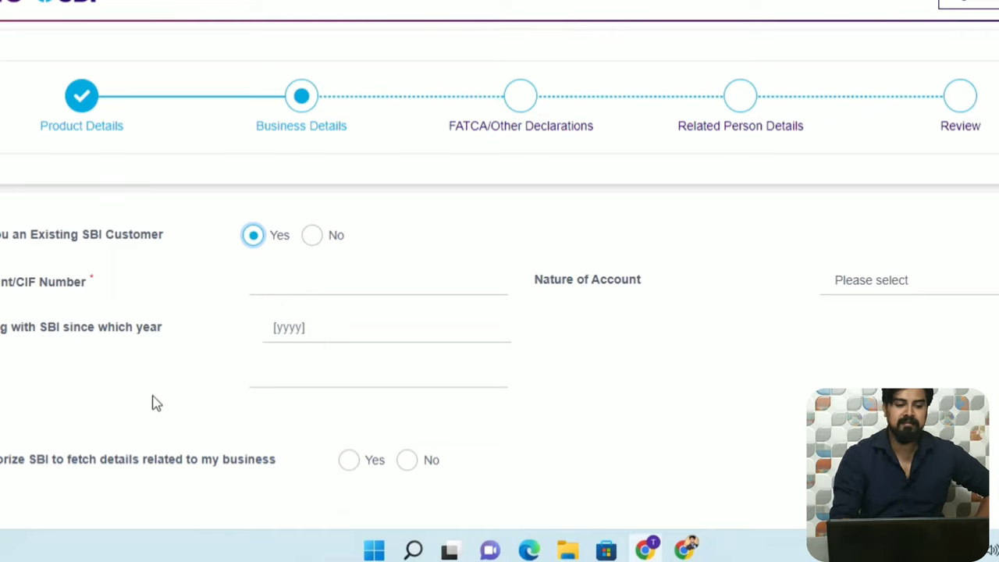
left_click(313, 236)
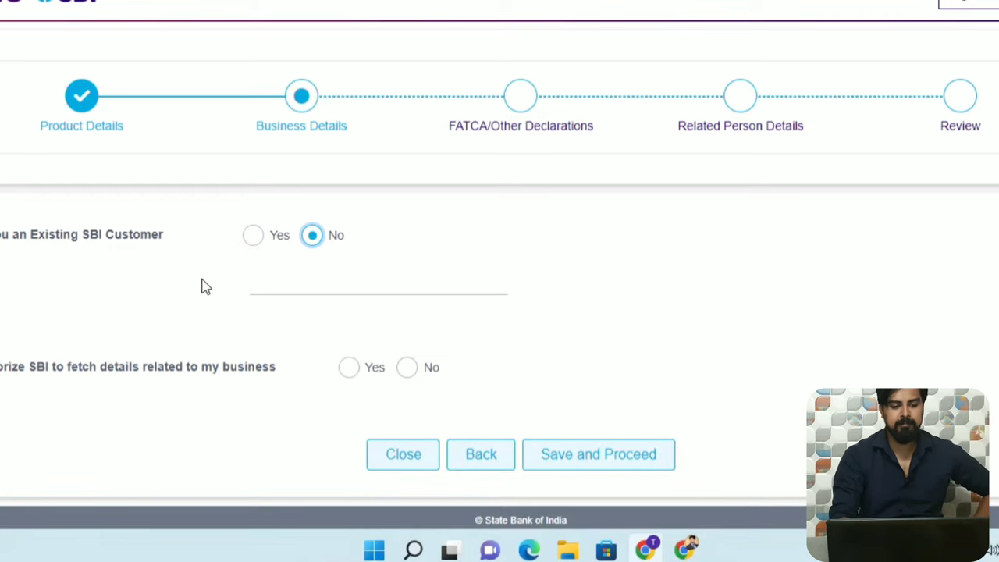
left_click(304, 283)
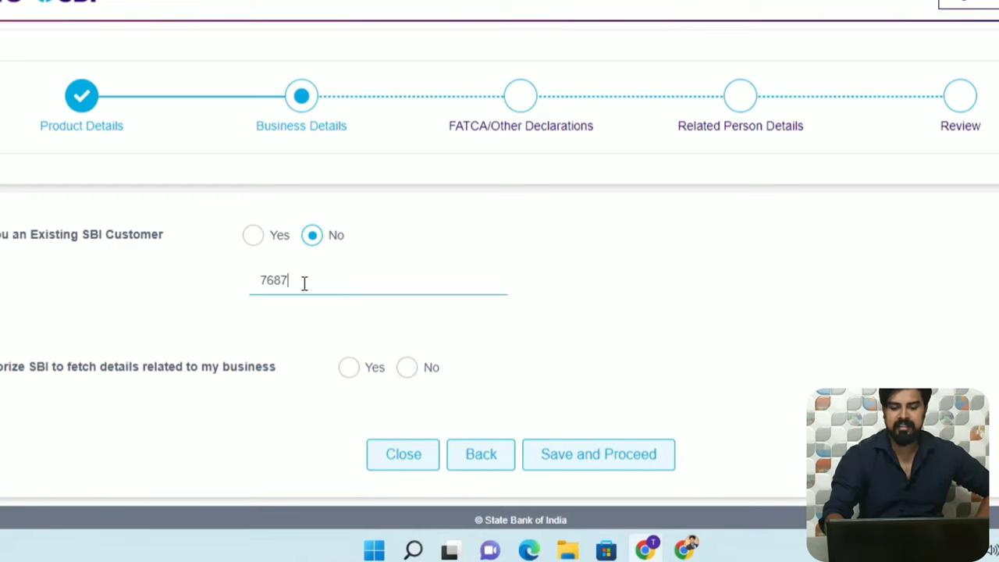
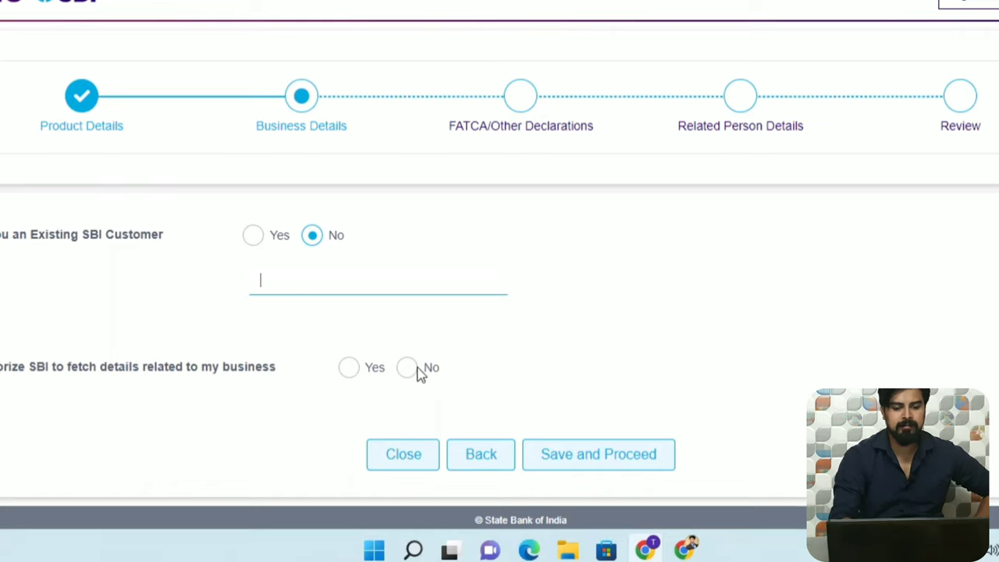
left_click(345, 369)
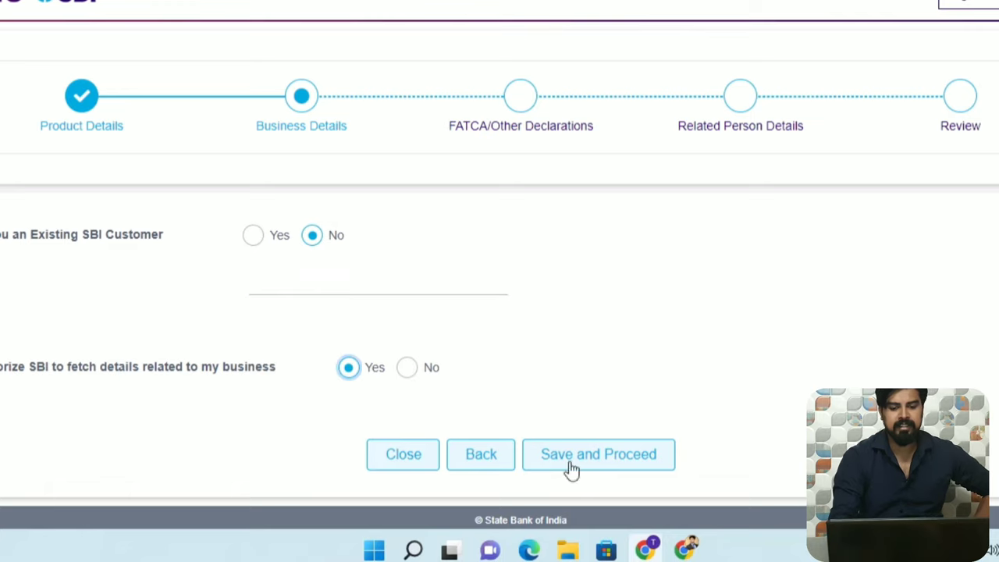
left_click(616, 455)
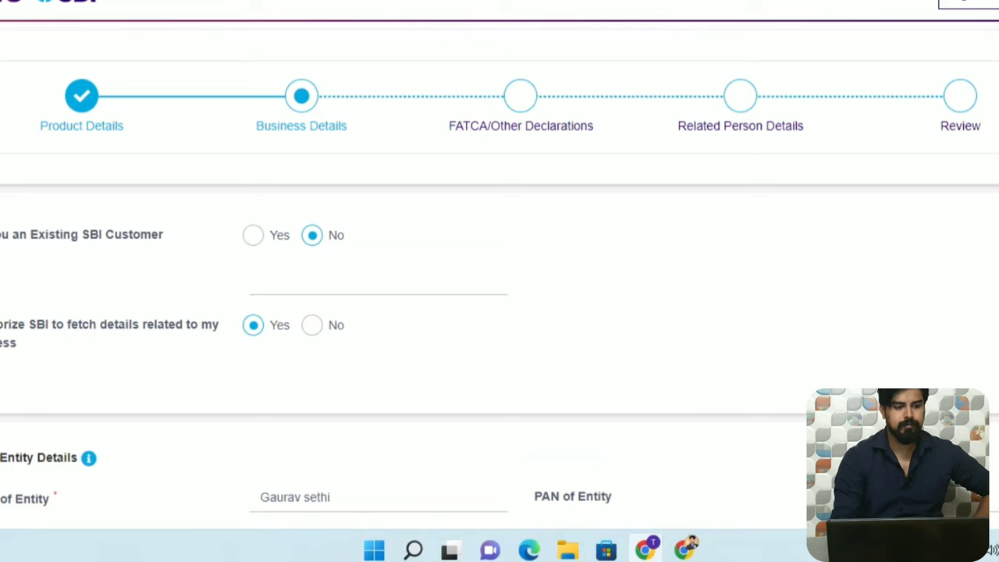
Tick FORM60 and set business nature SERVICE PROVIDER, industry MISCELLANEOUS, turnover 0 - 5 LAKH.
scroll(283, 148, "down", 5)
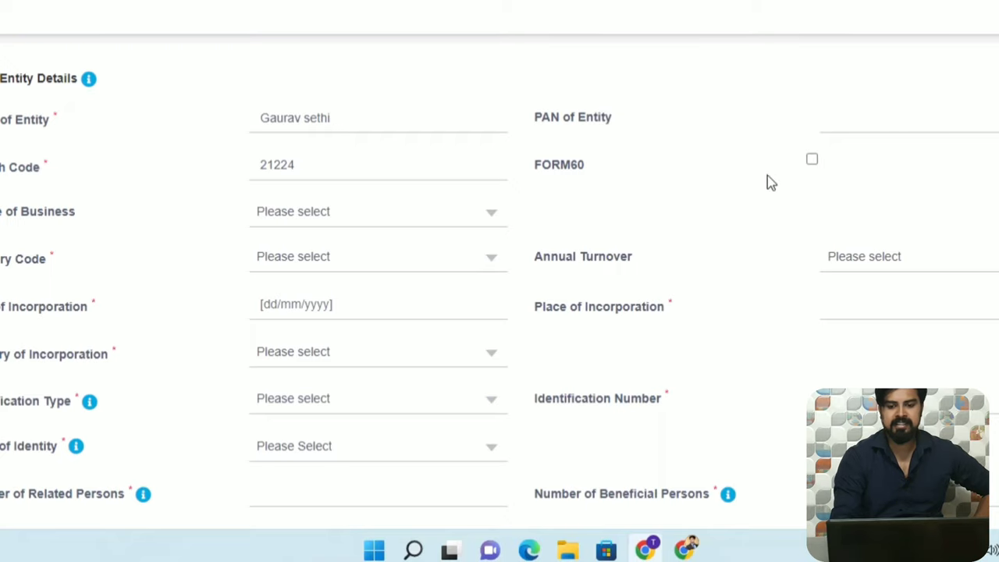
left_click(812, 160)
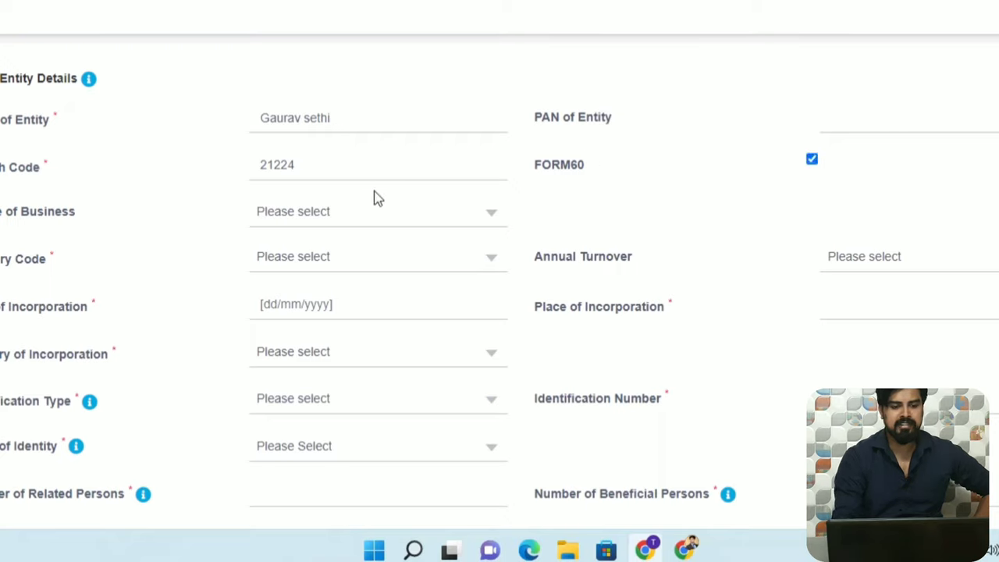
left_click(465, 223)
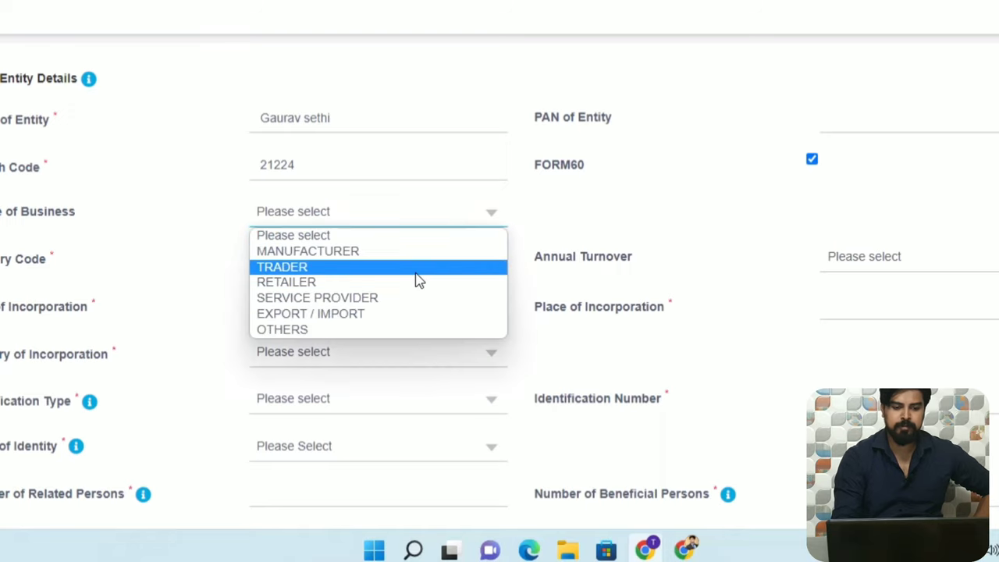
left_click(418, 303)
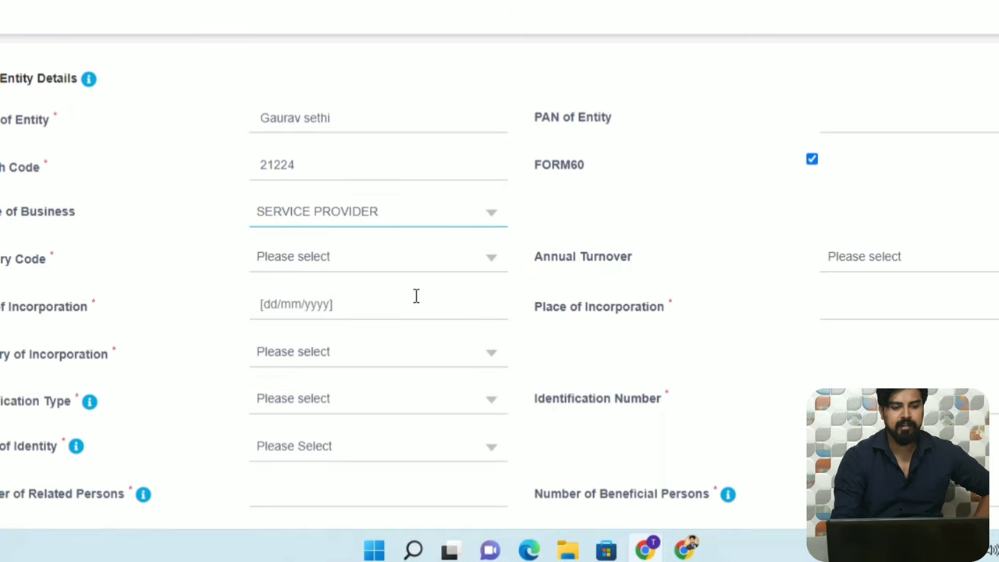
left_click(468, 262)
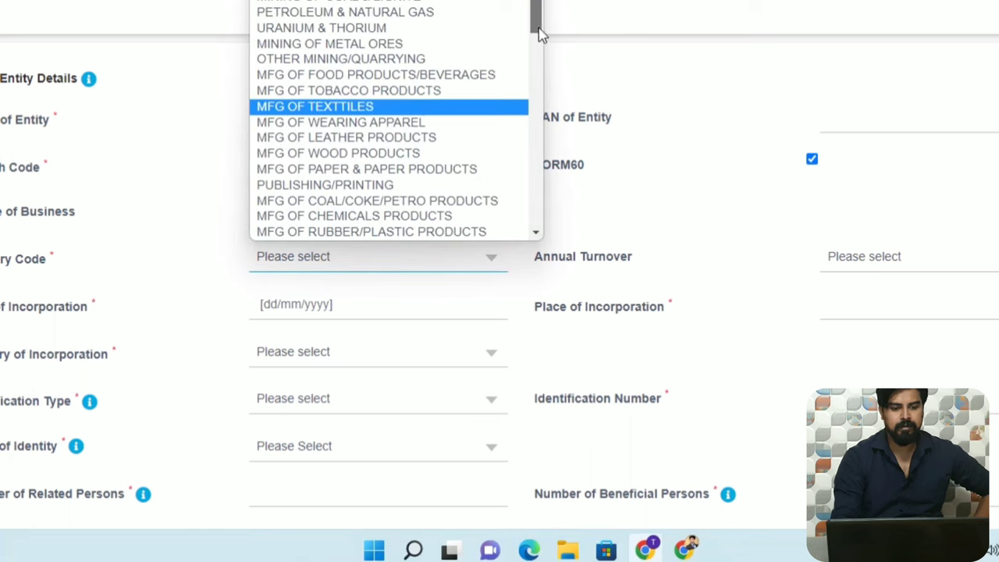
left_click_drag(540, 31, 545, 247)
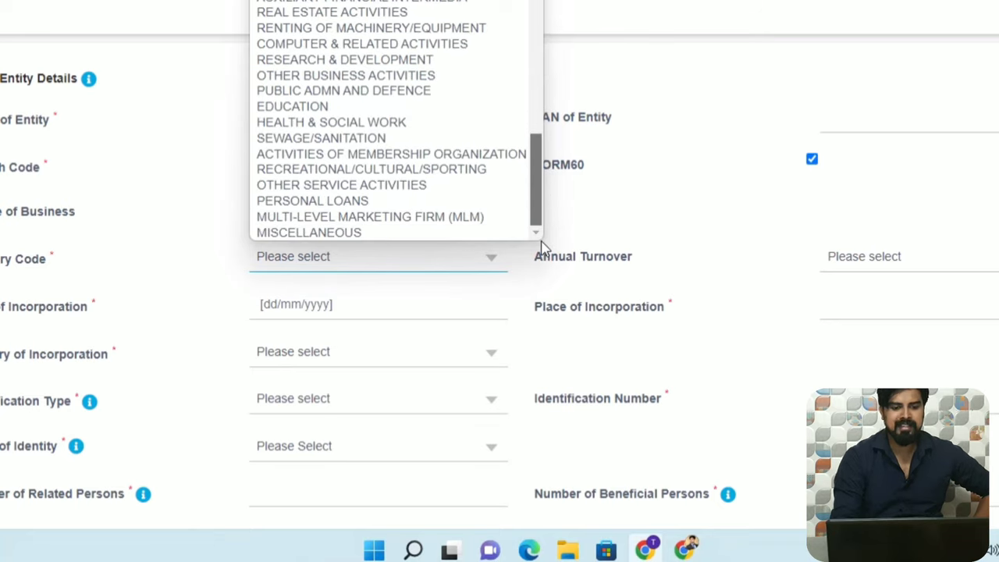
left_click(435, 234)
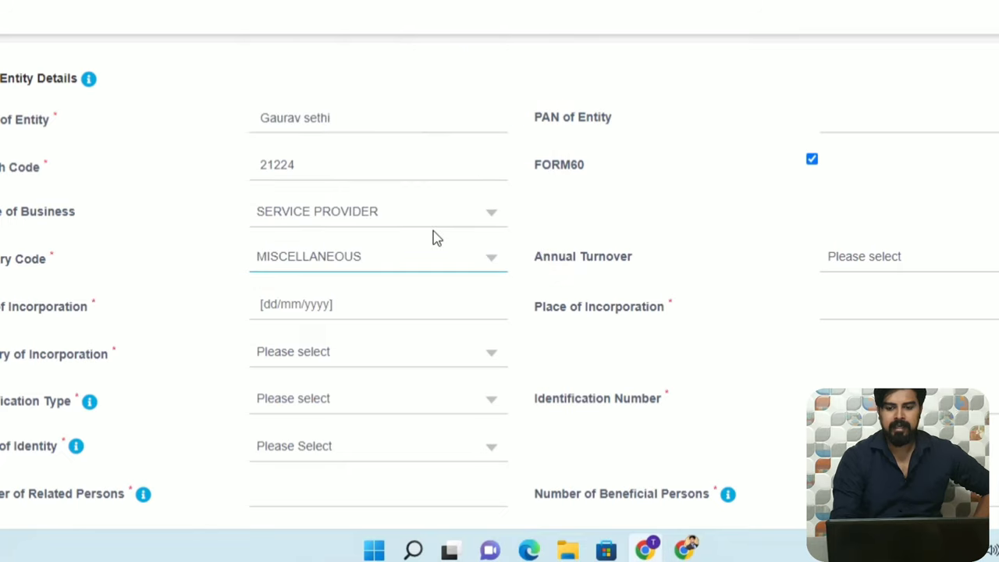
left_click(906, 255)
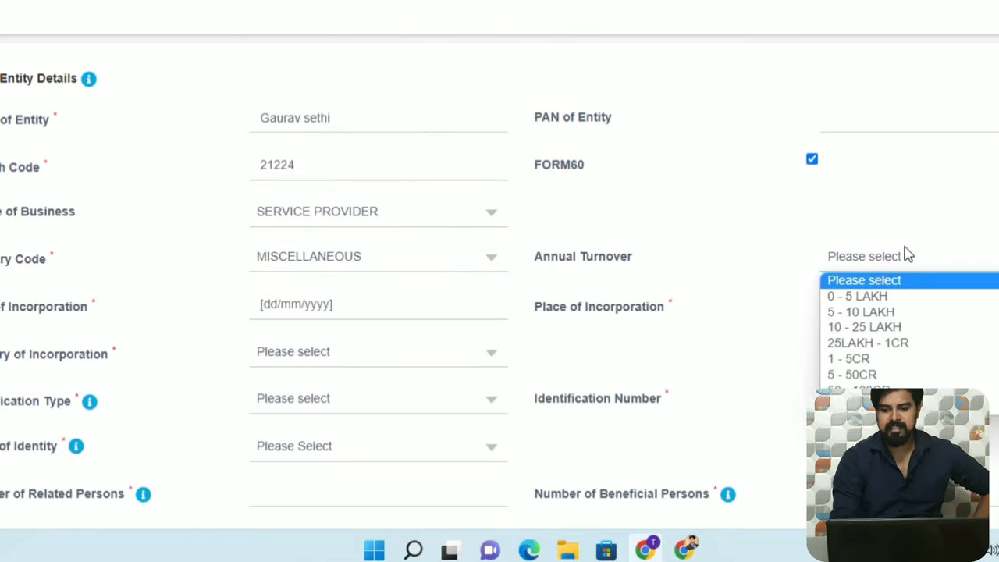
left_click(880, 297)
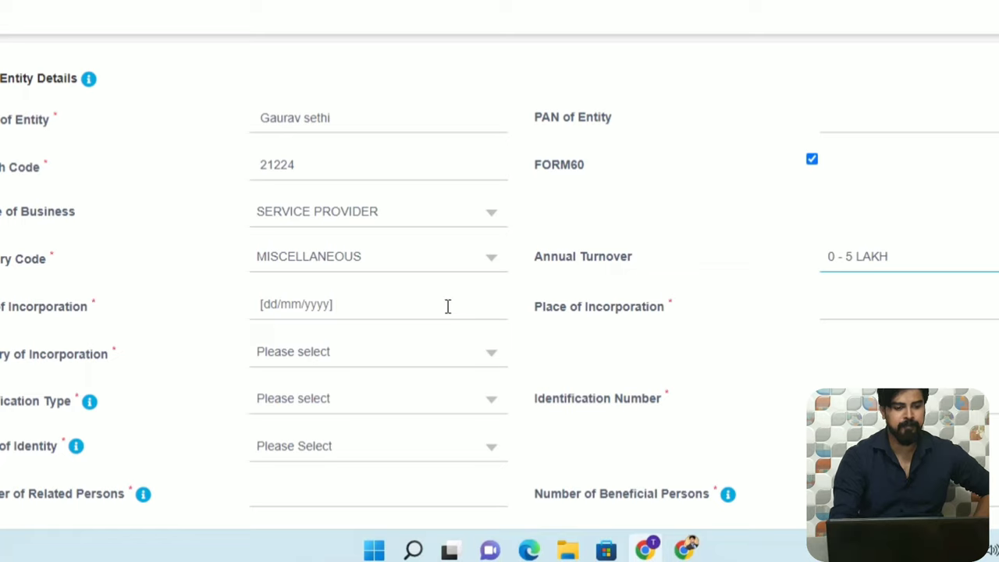
Set incorporation date 01/09/2022, place of incorporation Delhi, and country INDIA.
left_click(434, 308)
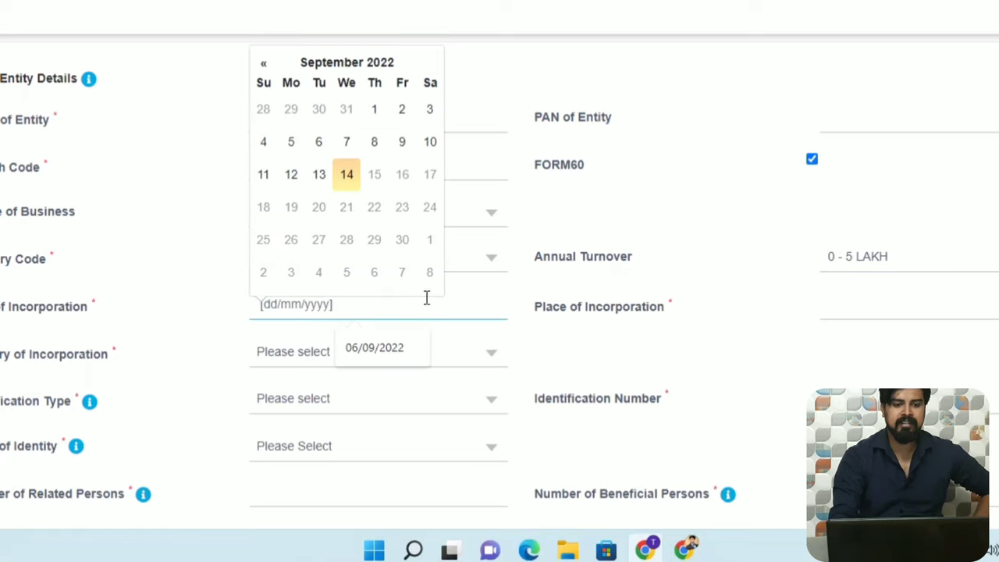
left_click(372, 110)
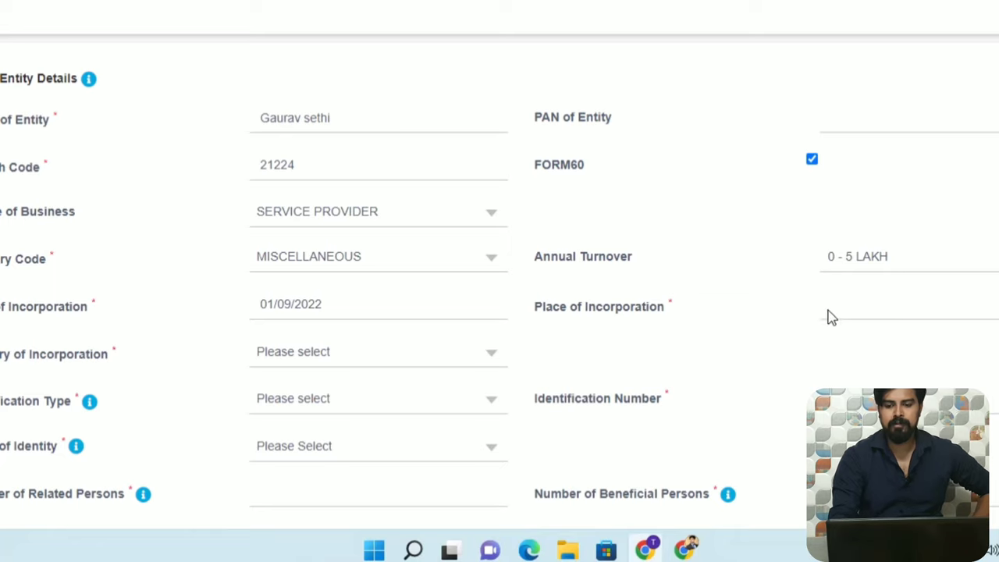
left_click(905, 315)
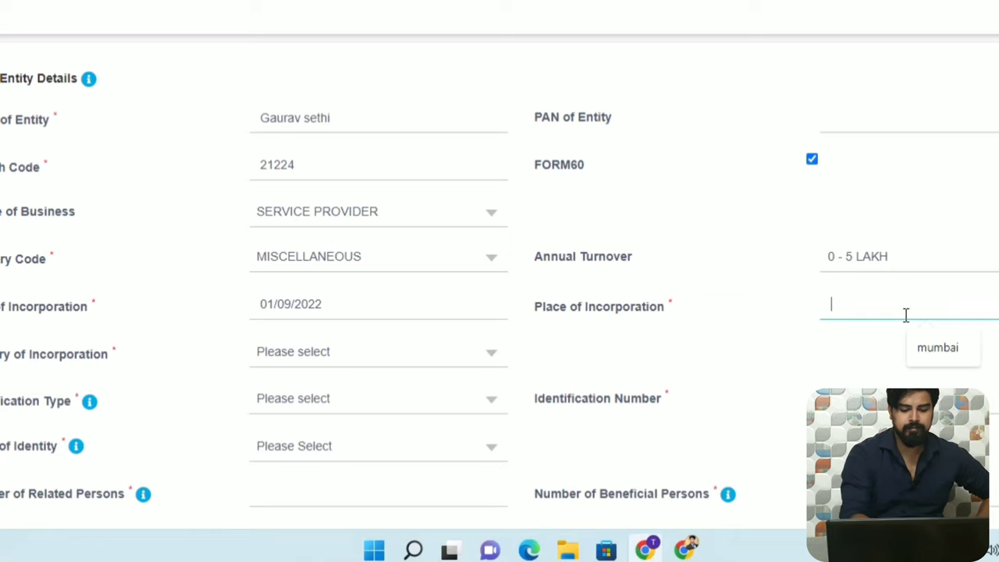
type("Delhi")
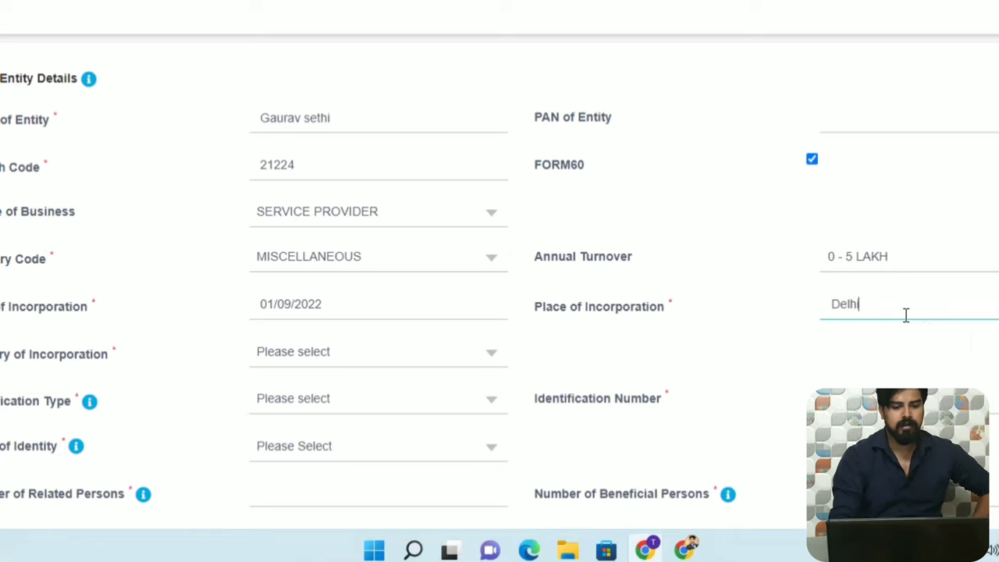
left_click(461, 359)
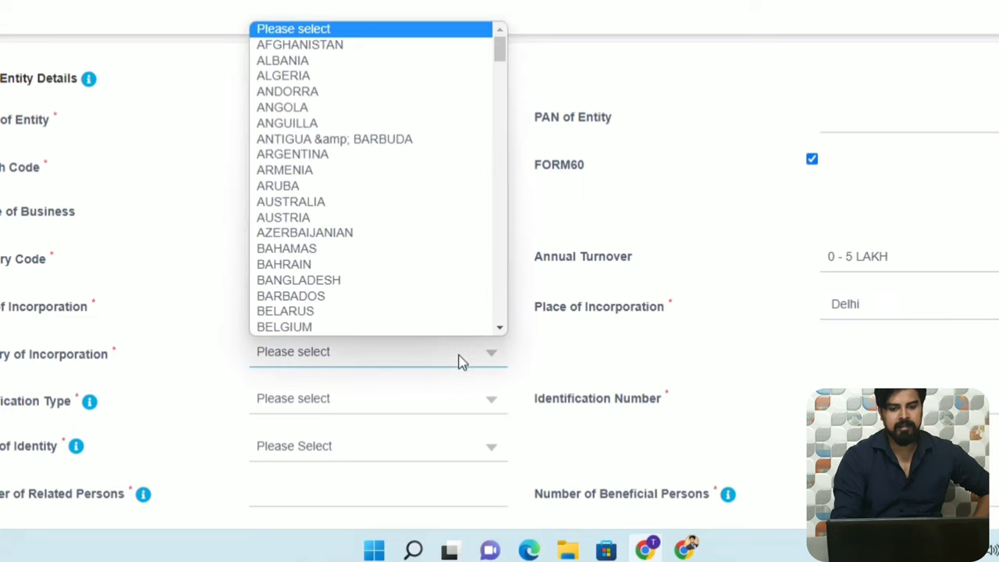
scroll(503, 175, "down", 15)
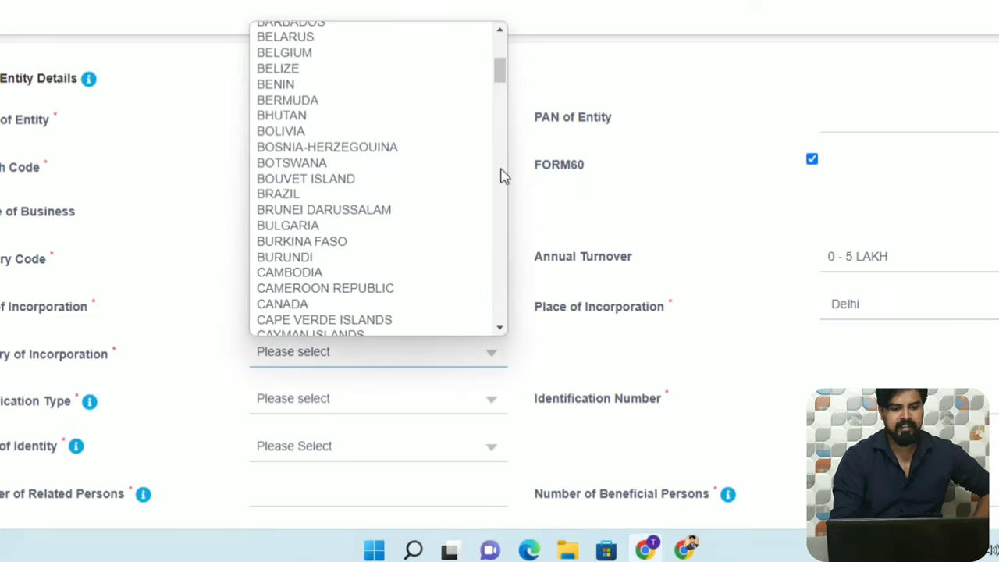
scroll(504, 175, "down", 3)
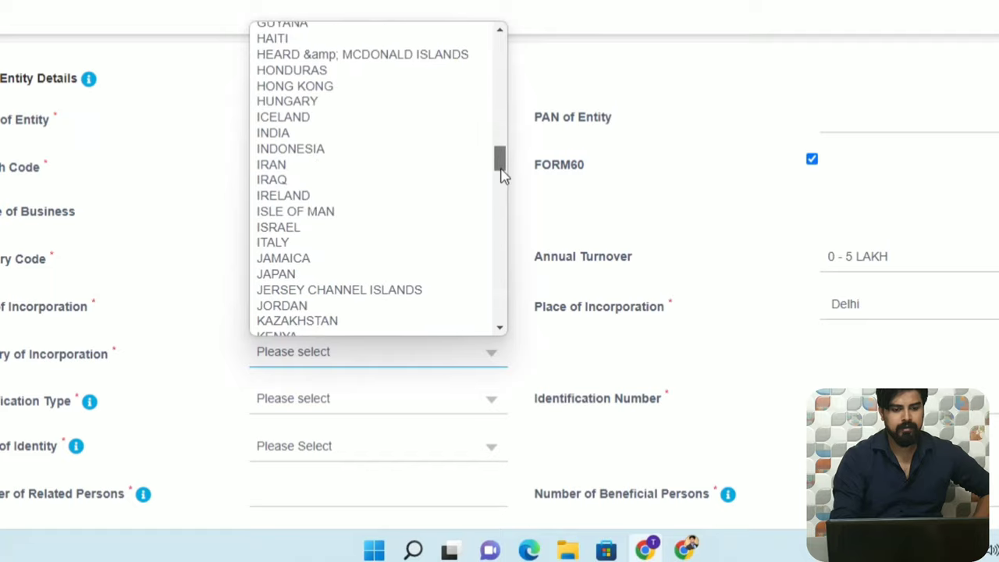
scroll(501, 174, "down", 1)
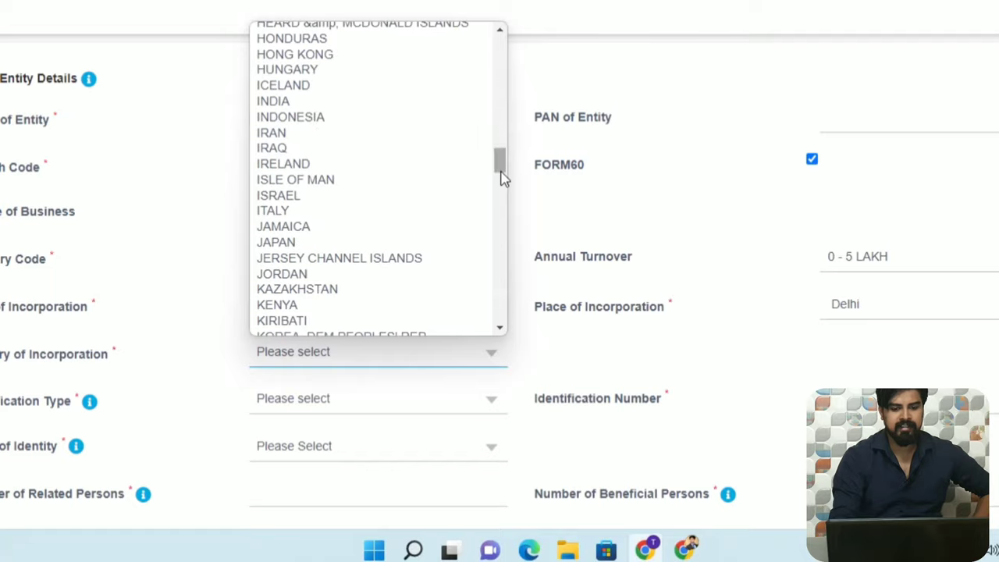
left_click(314, 104)
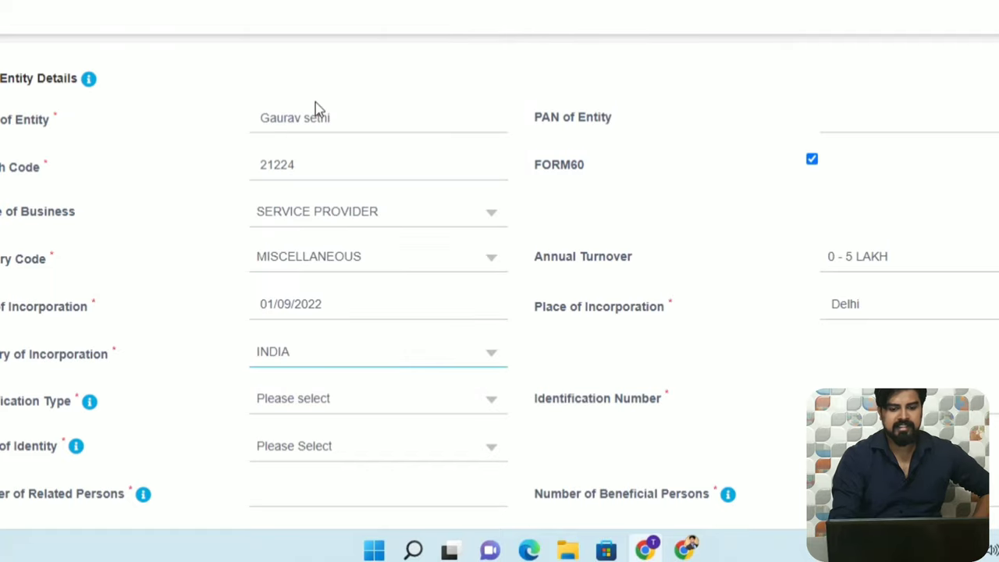
Choose TIN as identification type, enter its number, and pick Registration Certificate as proof of identity.
left_click(491, 406)
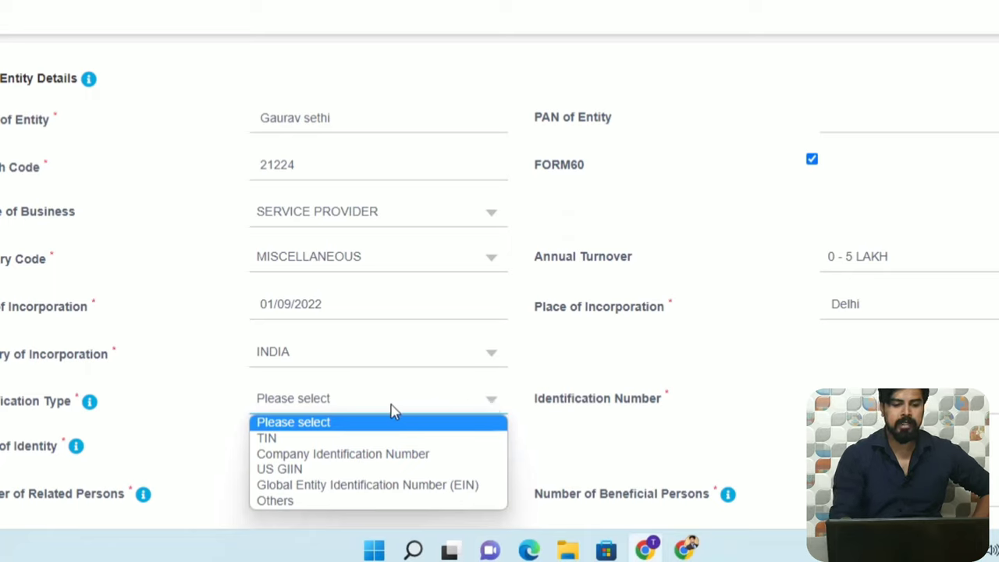
left_click(291, 440)
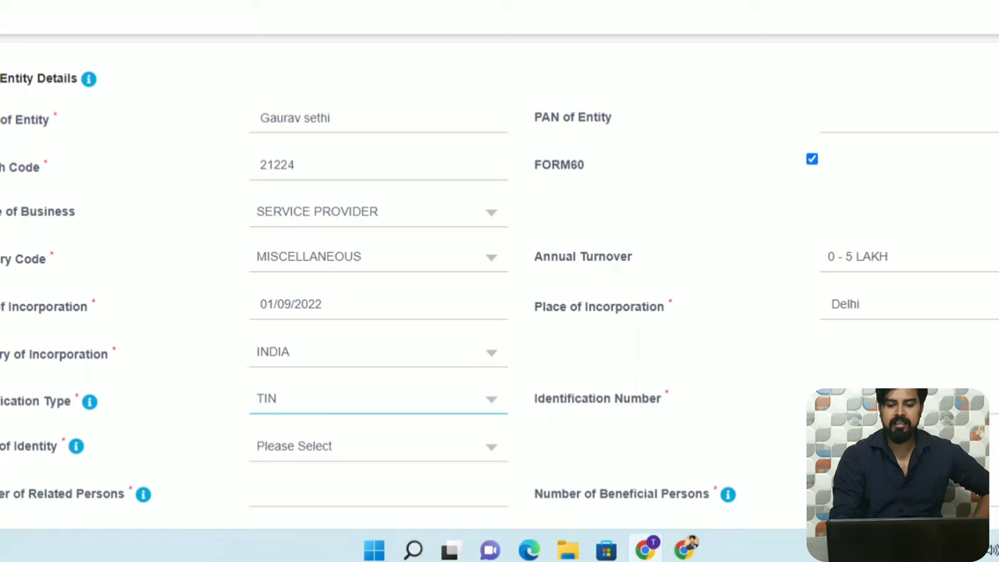
left_click(859, 400)
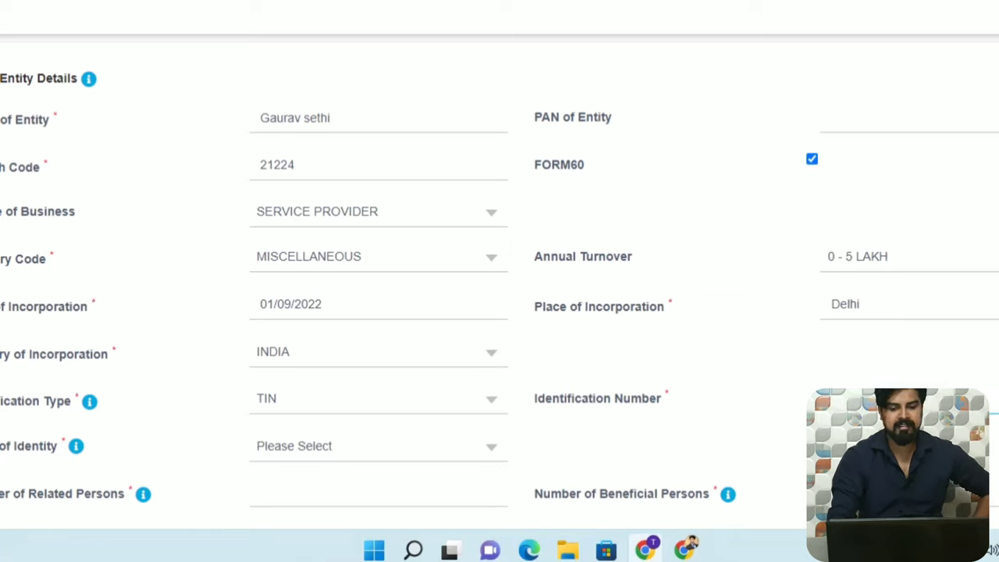
scroll(660, 350, "down", 2)
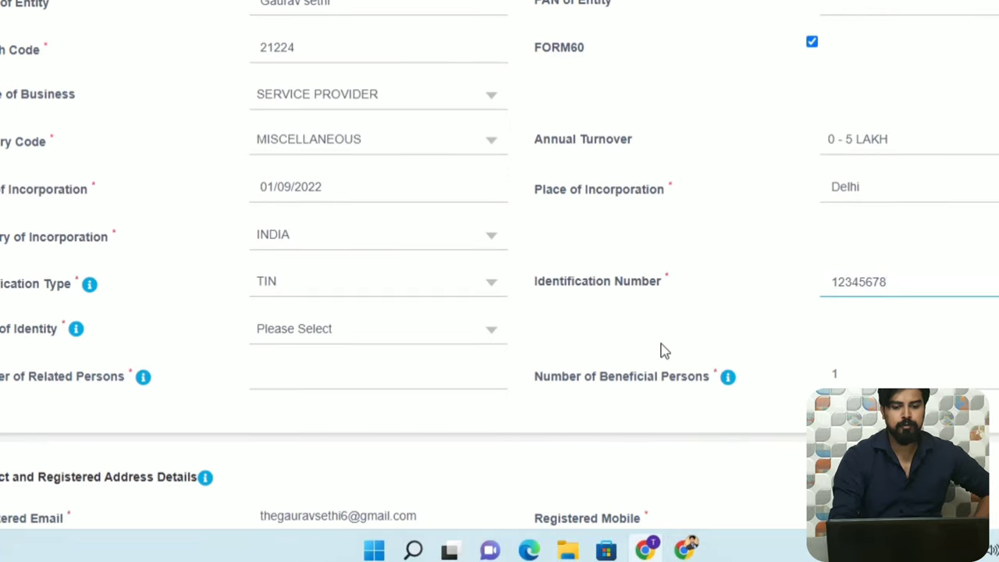
left_click(496, 341)
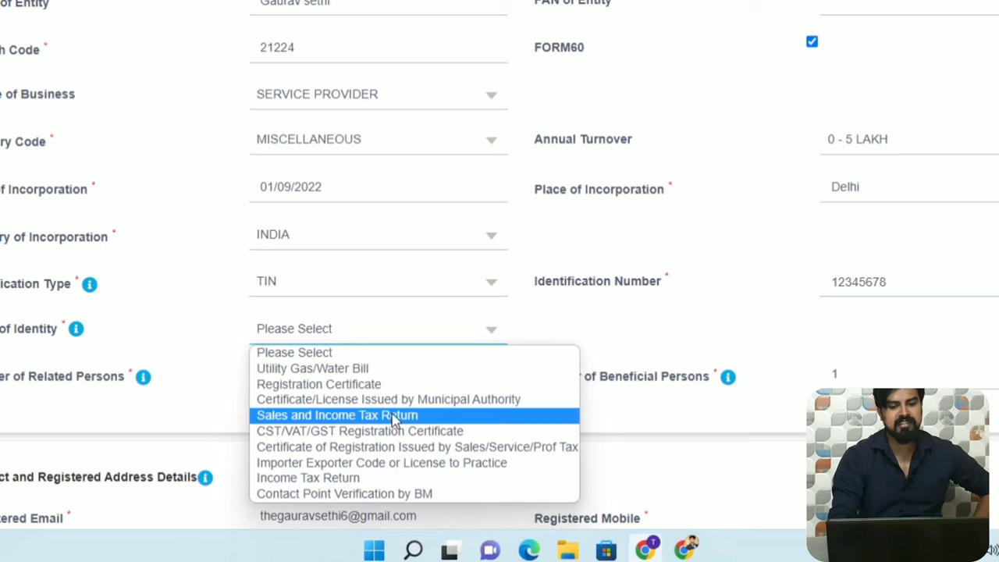
left_click(382, 391)
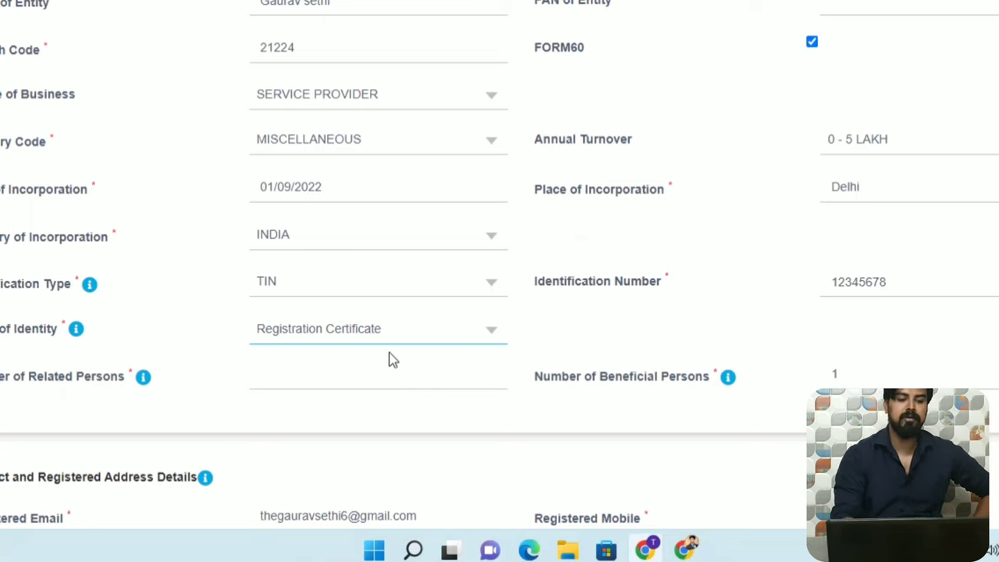
left_click(386, 380)
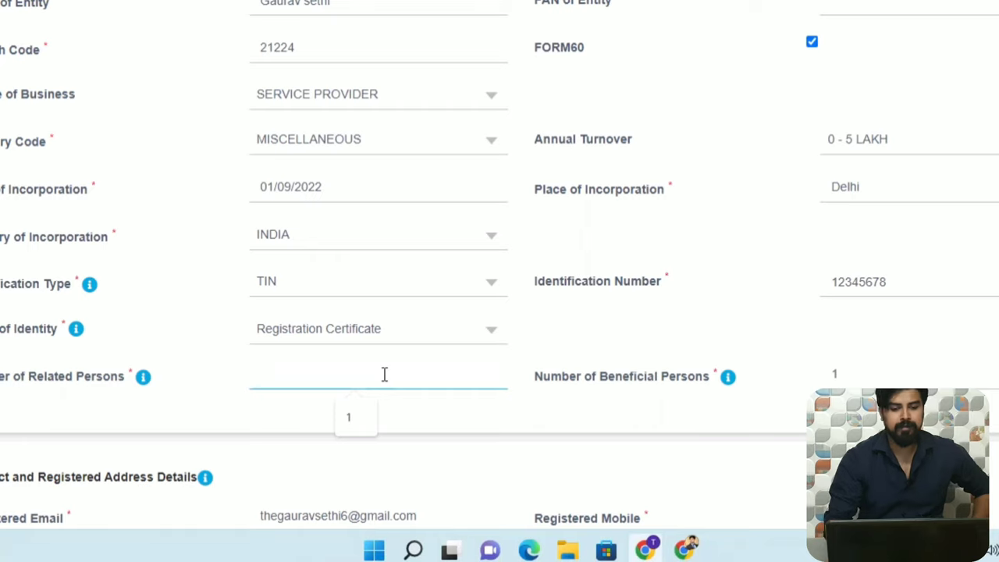
Enter 1 as the number of related persons and review the beneficial-owner explanation.
type("1")
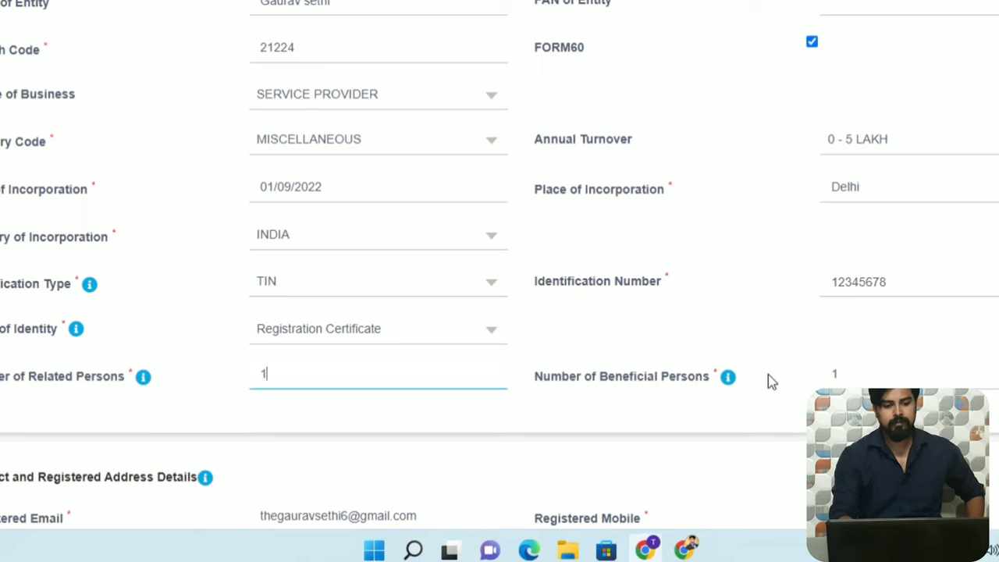
left_click(728, 380)
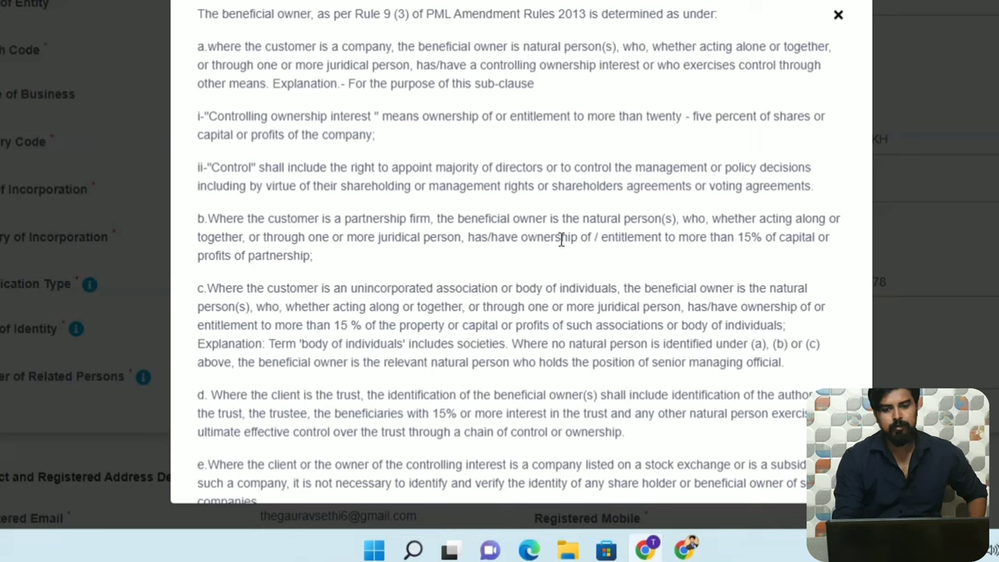
left_click(838, 16)
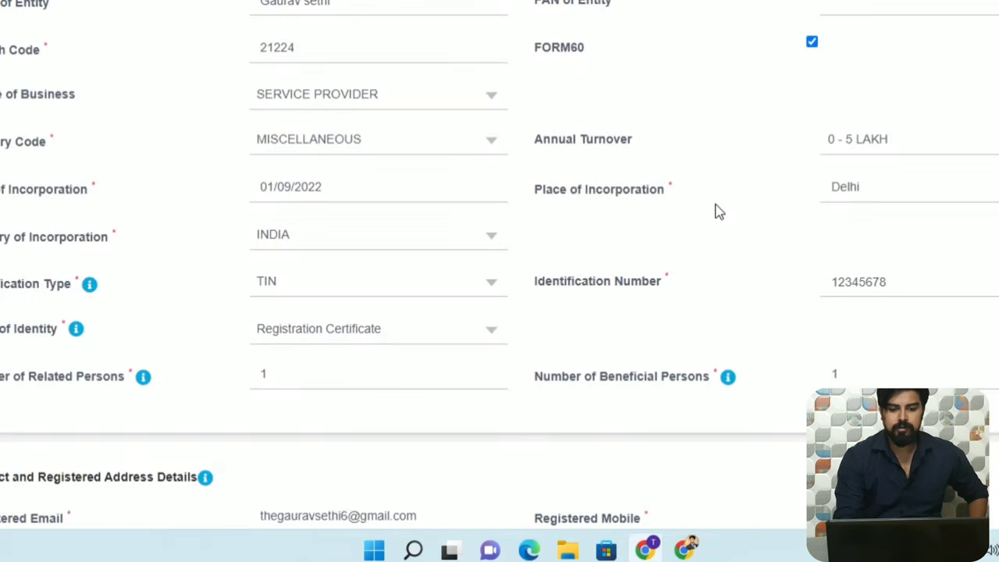
Set the registered address type to Business with Registration Certificate as proof of address.
scroll(837, 156, "down", 5)
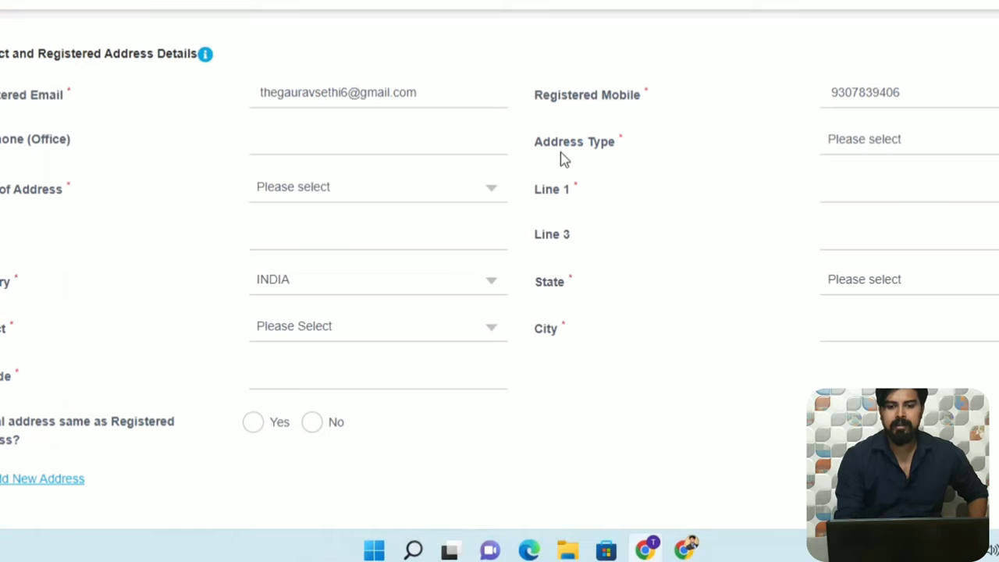
left_click(947, 142)
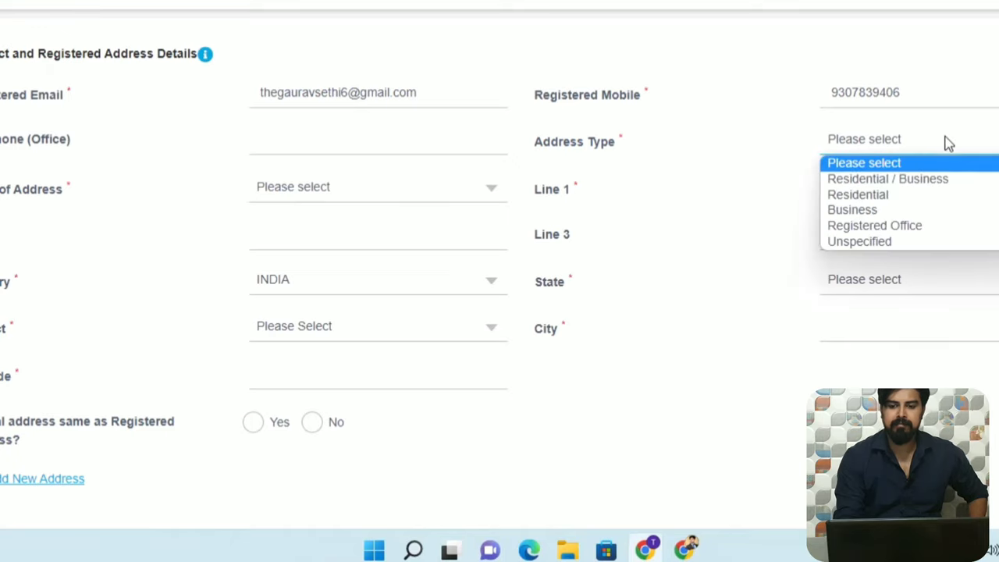
left_click(914, 211)
left_click(490, 189)
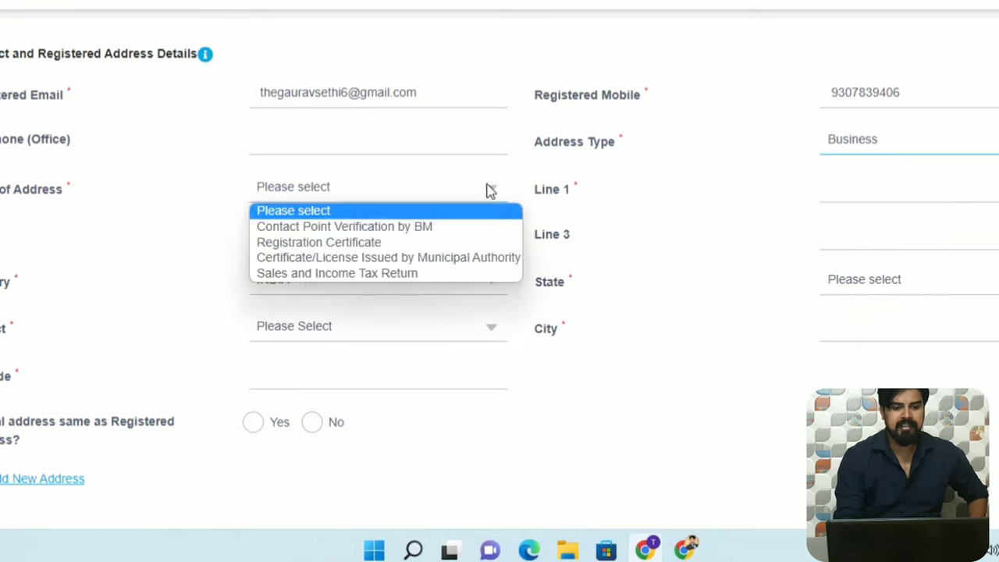
left_click(450, 243)
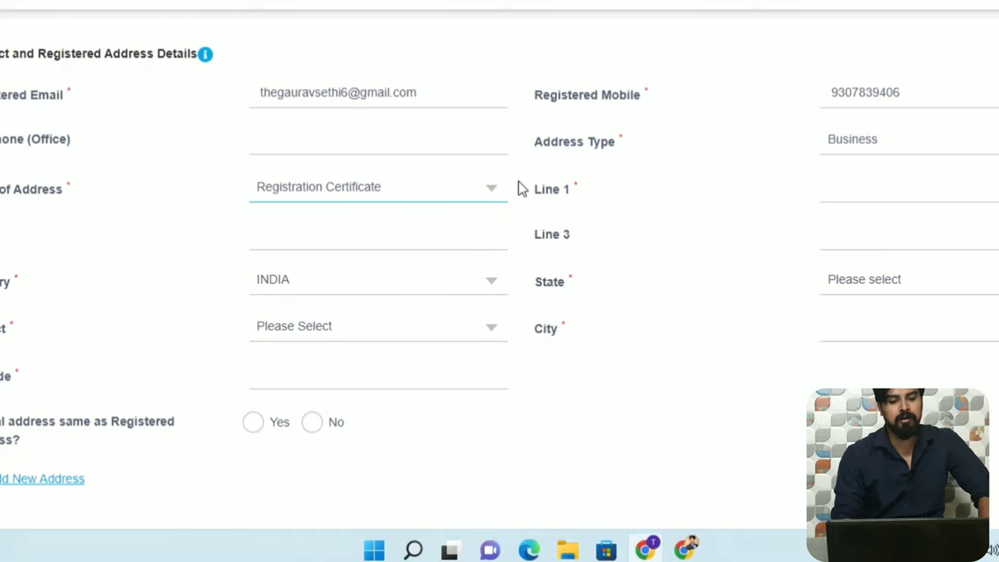
left_click(492, 191)
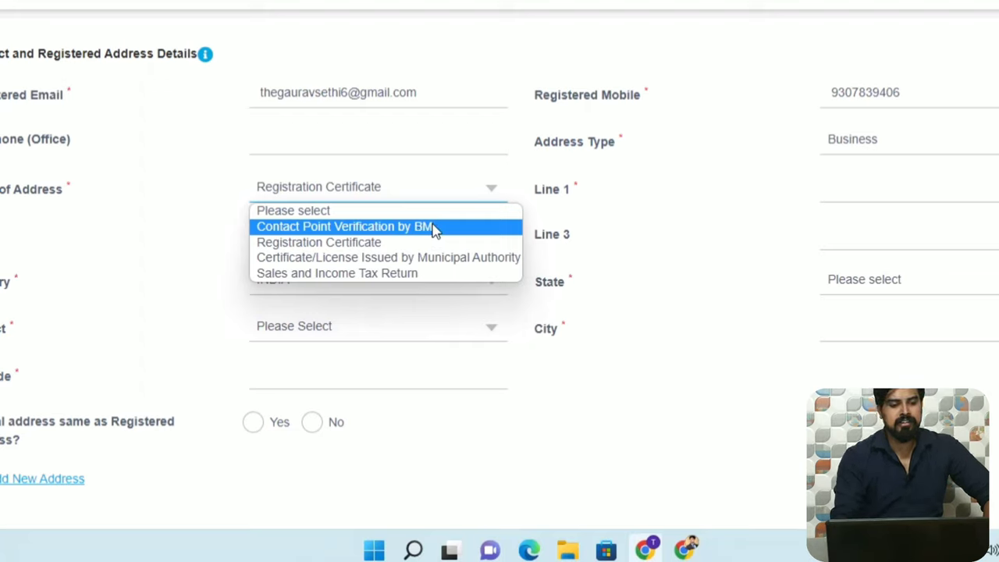
left_click(427, 244)
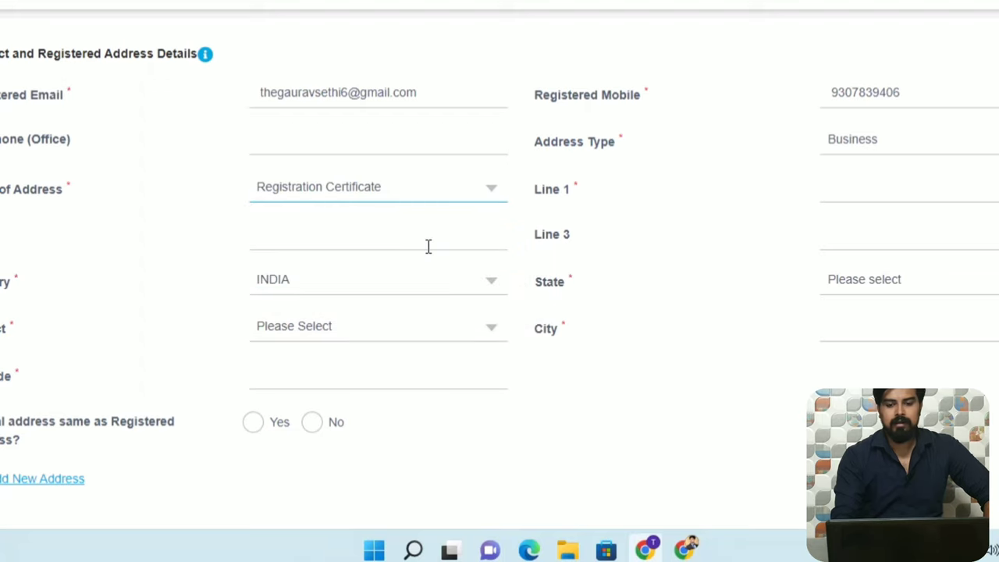
Enter the registered address in Line 1 and Line 2.
left_click(896, 194)
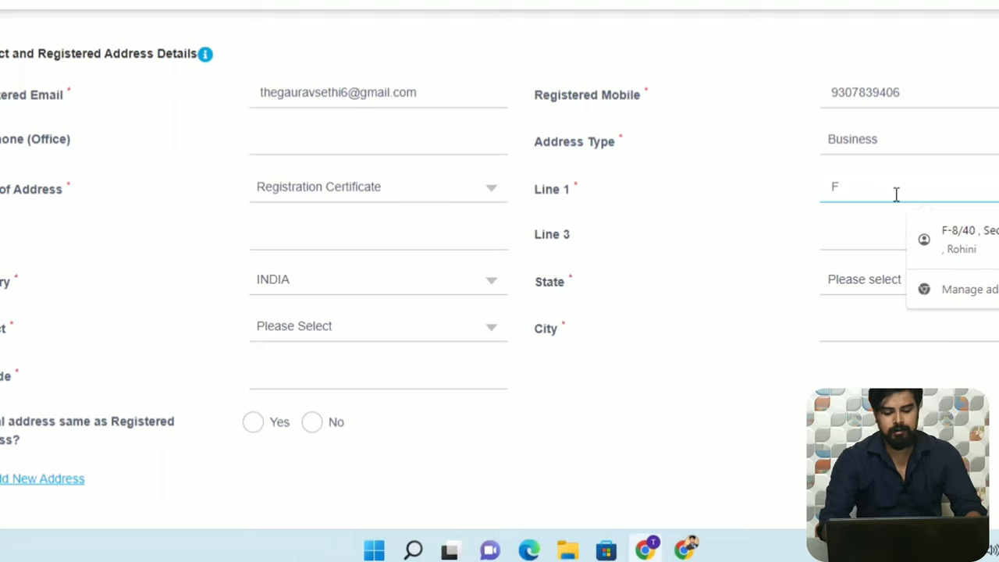
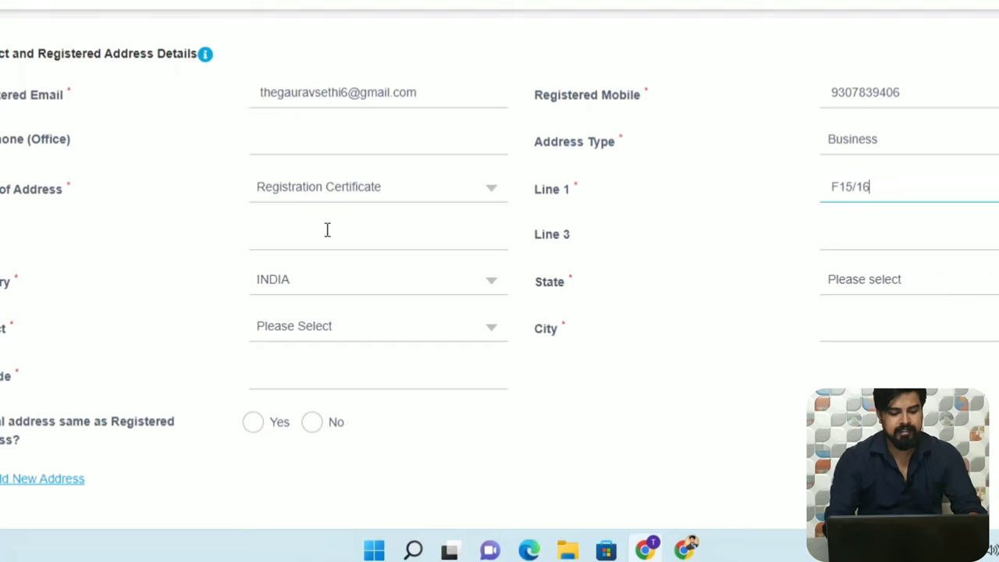
left_click(327, 235)
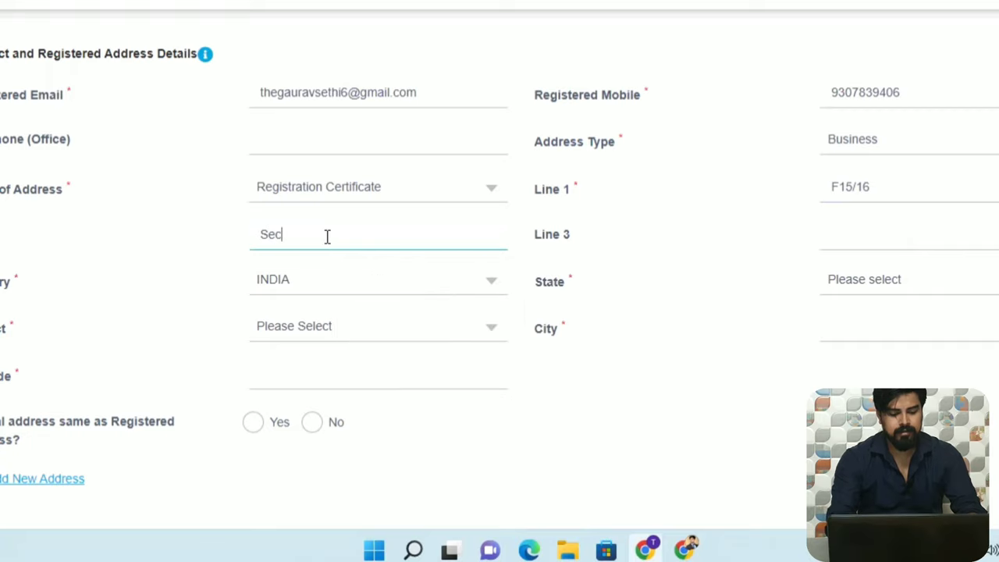
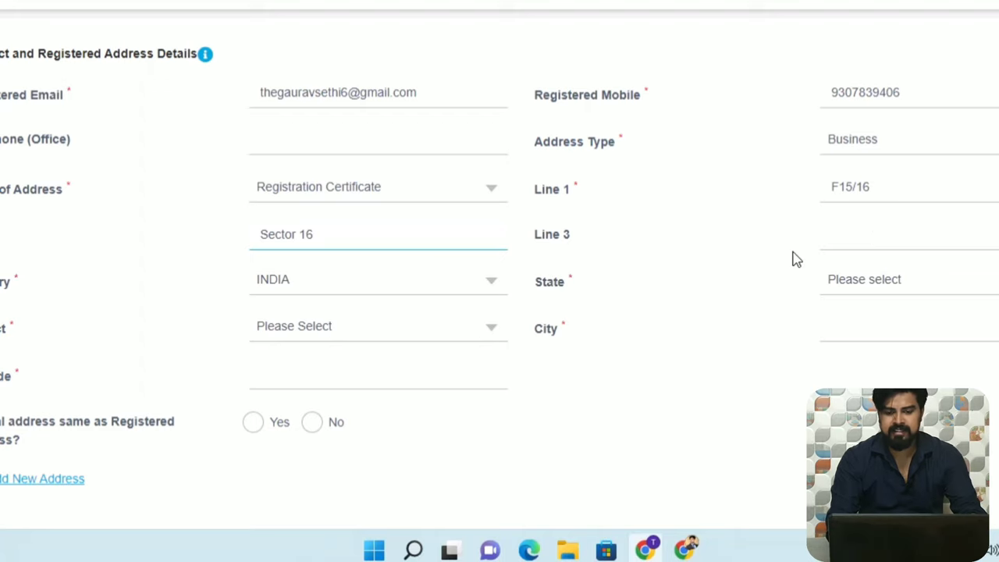
Set state DELHI, district NORTH WEST, city Delhi, and enter the pincode.
left_click(985, 284)
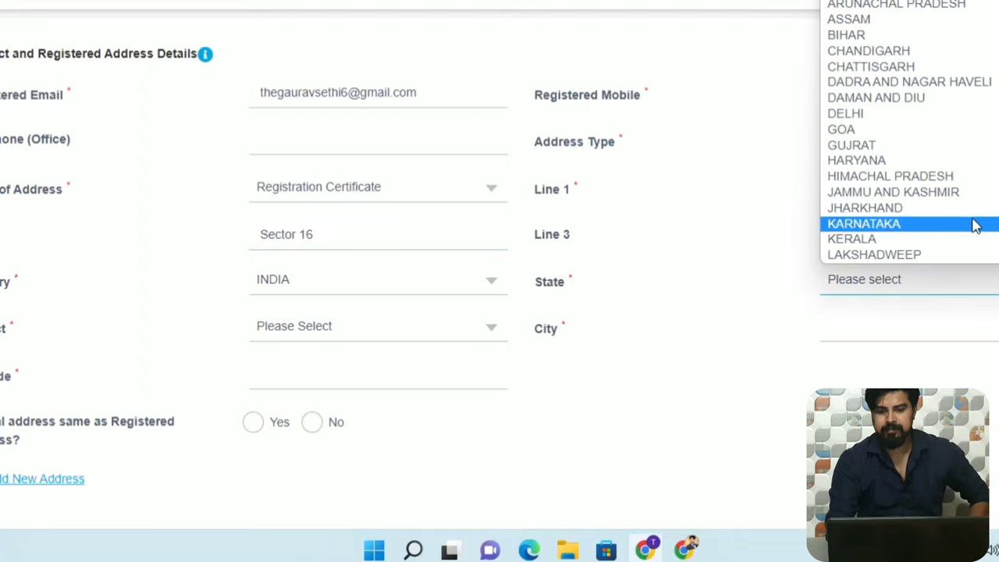
left_click(971, 114)
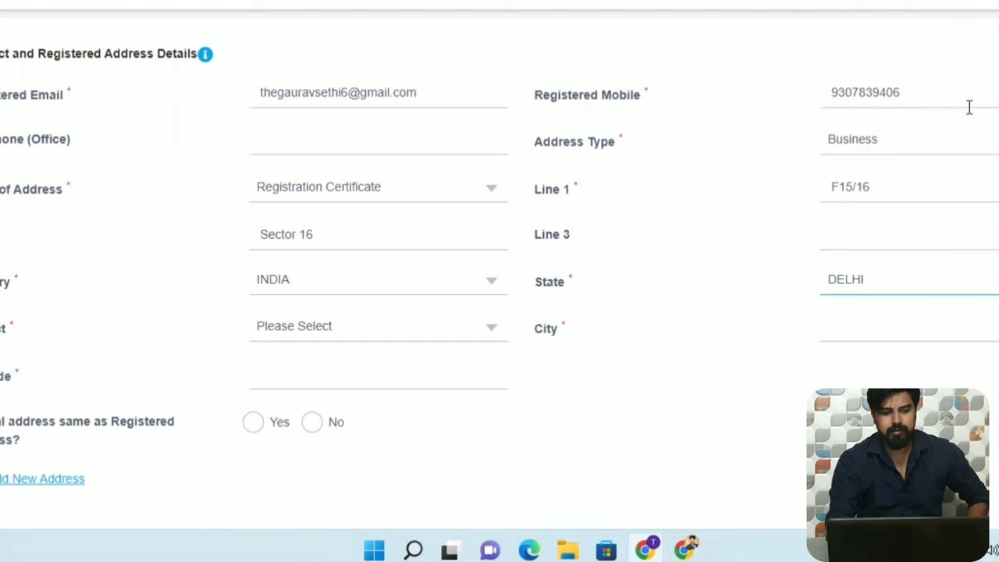
left_click(471, 326)
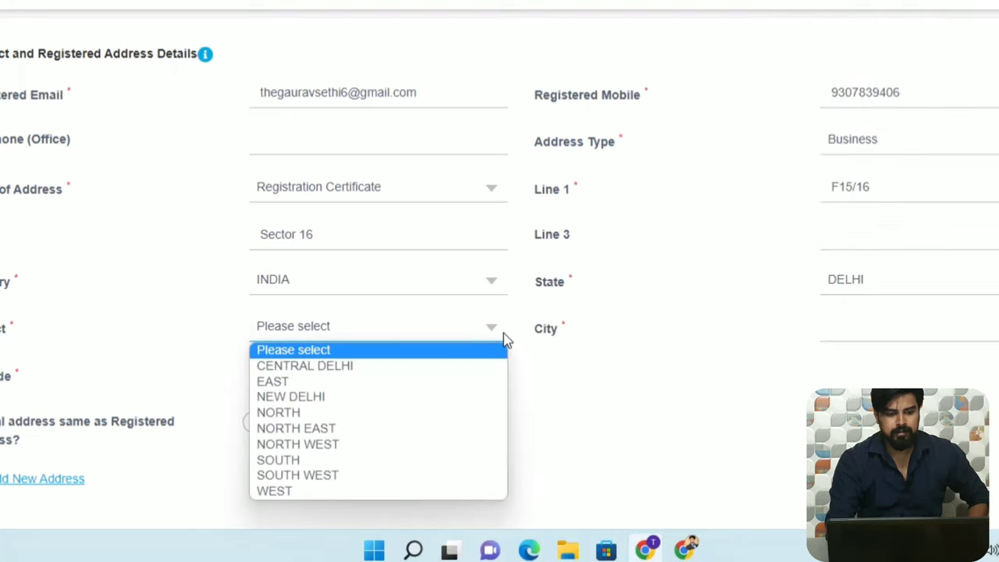
left_click(409, 450)
left_click(875, 327)
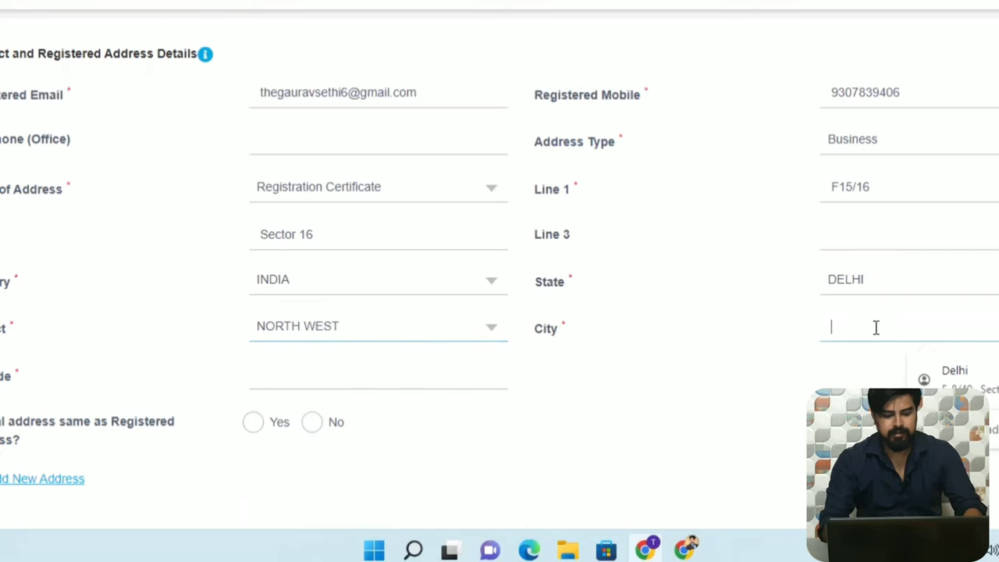
type("Delhi")
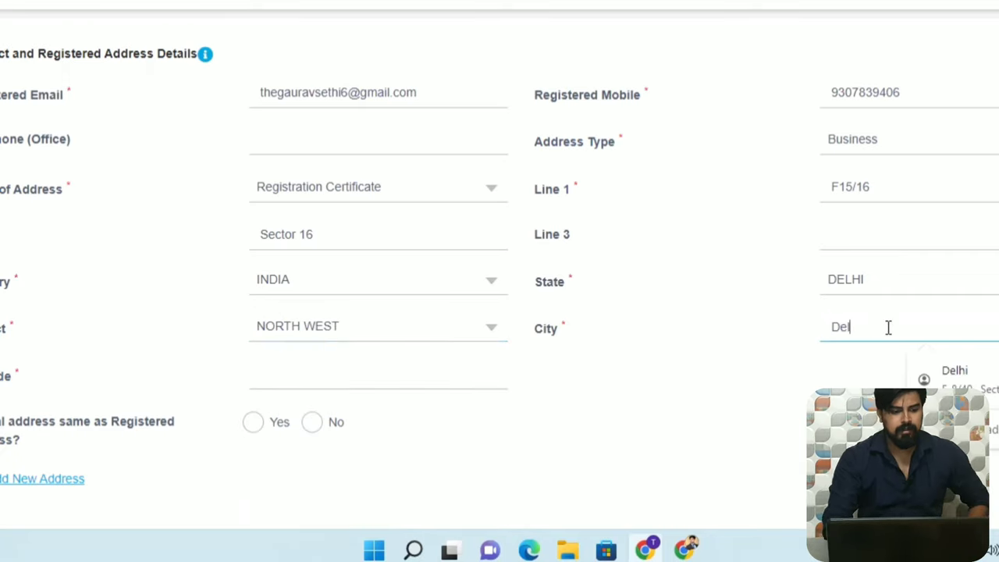
left_click(364, 383)
type("110089")
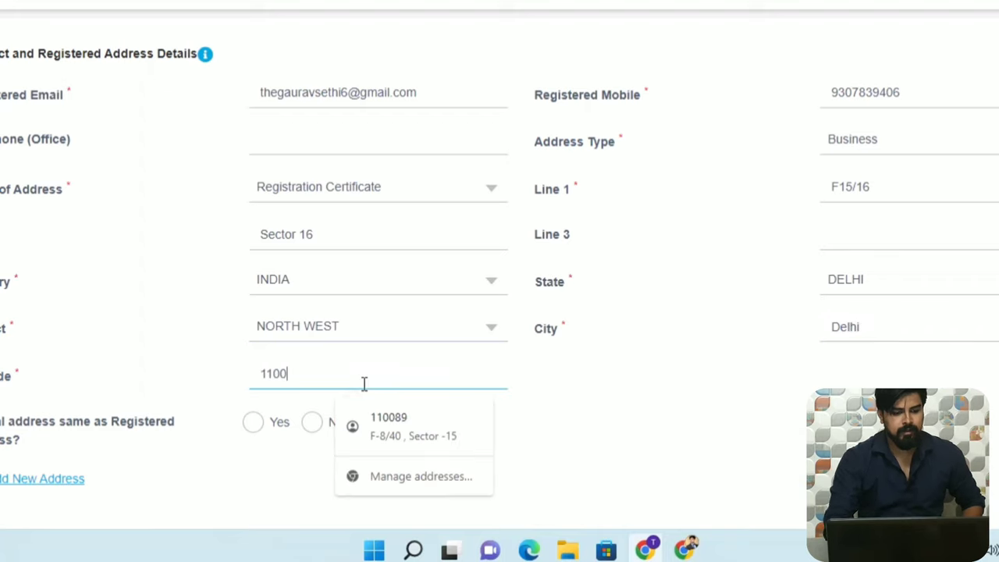
left_click(227, 478)
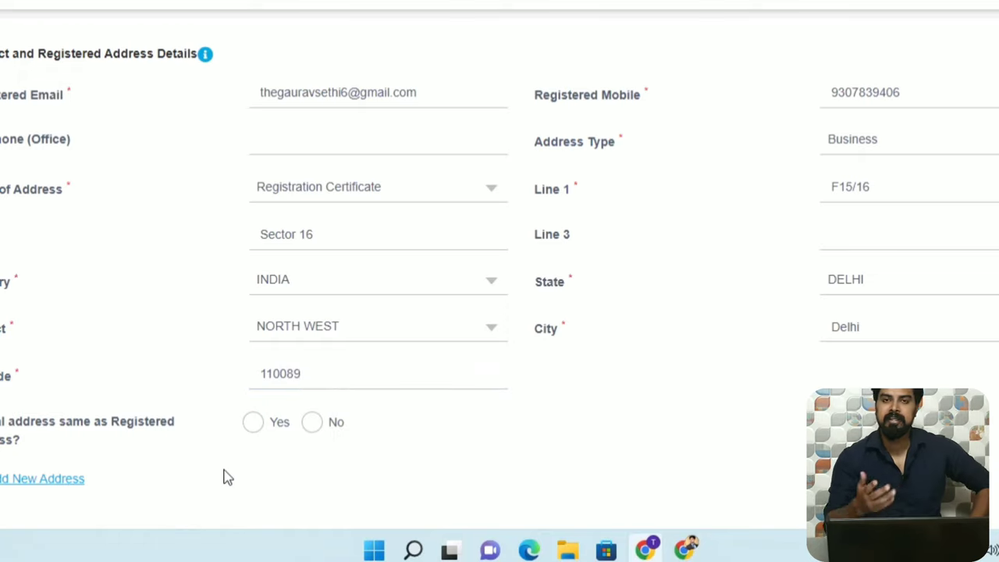
Mark the other address as same as registered and save the business details.
left_click(253, 425)
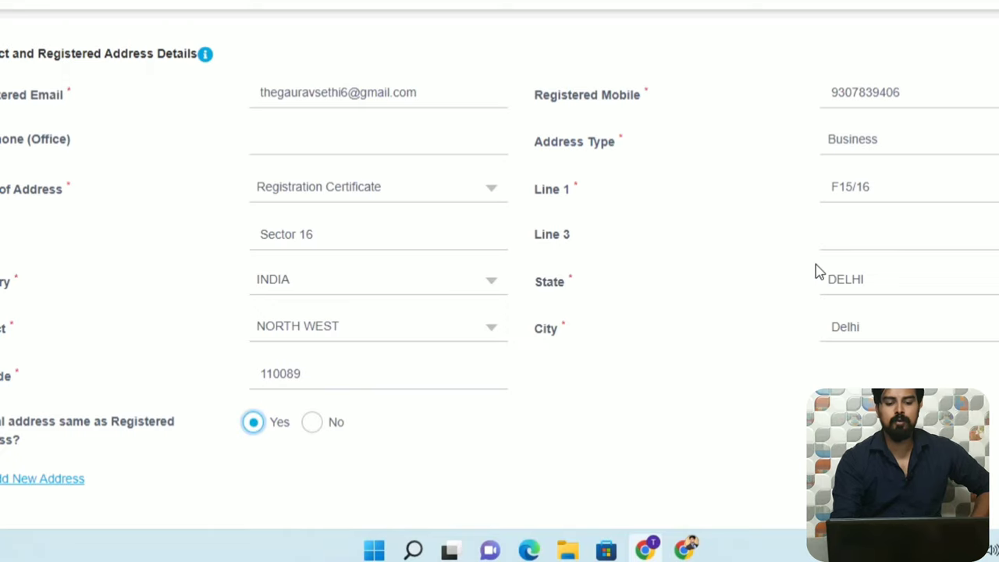
left_click(310, 431)
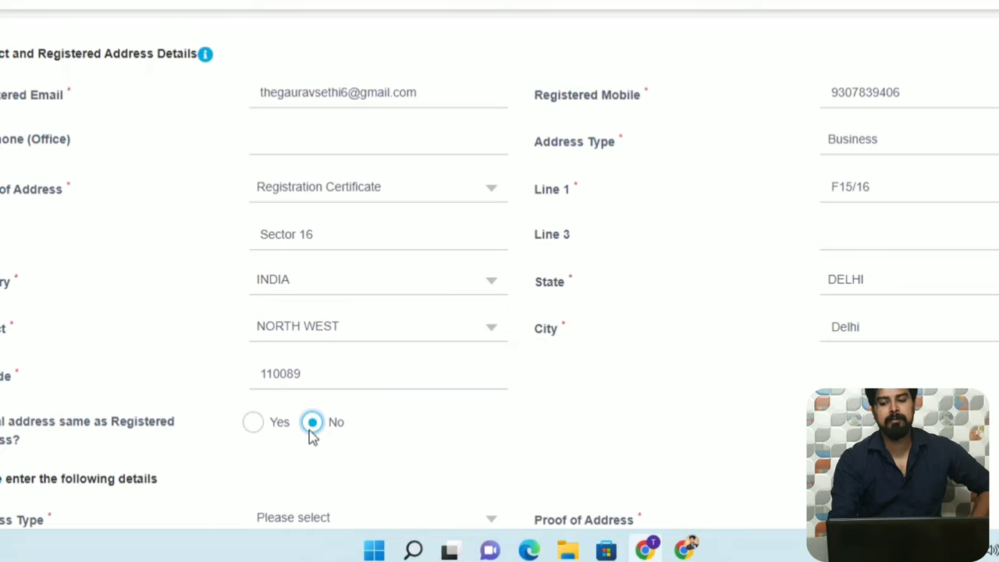
scroll(499, 281, "down", 5)
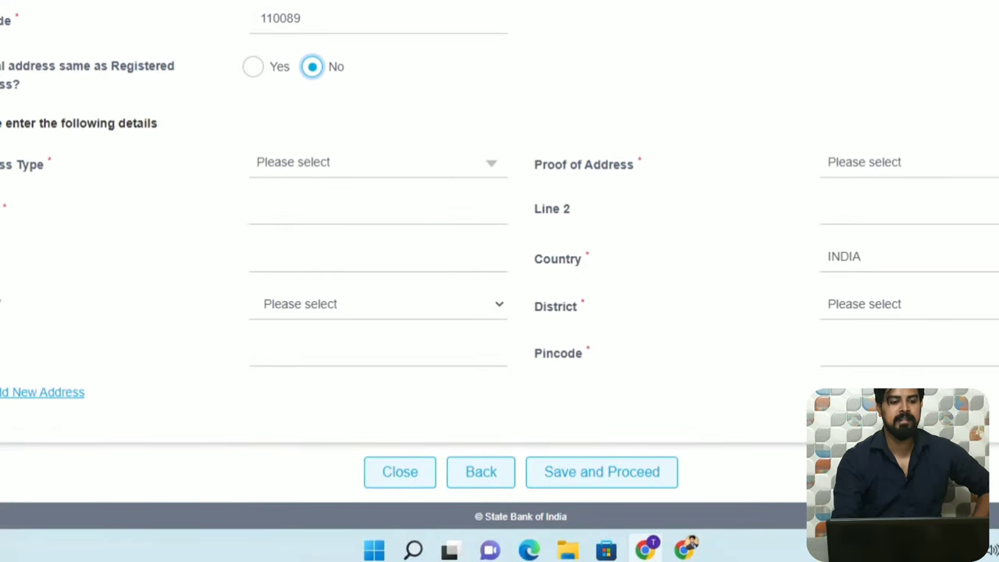
left_click(253, 68)
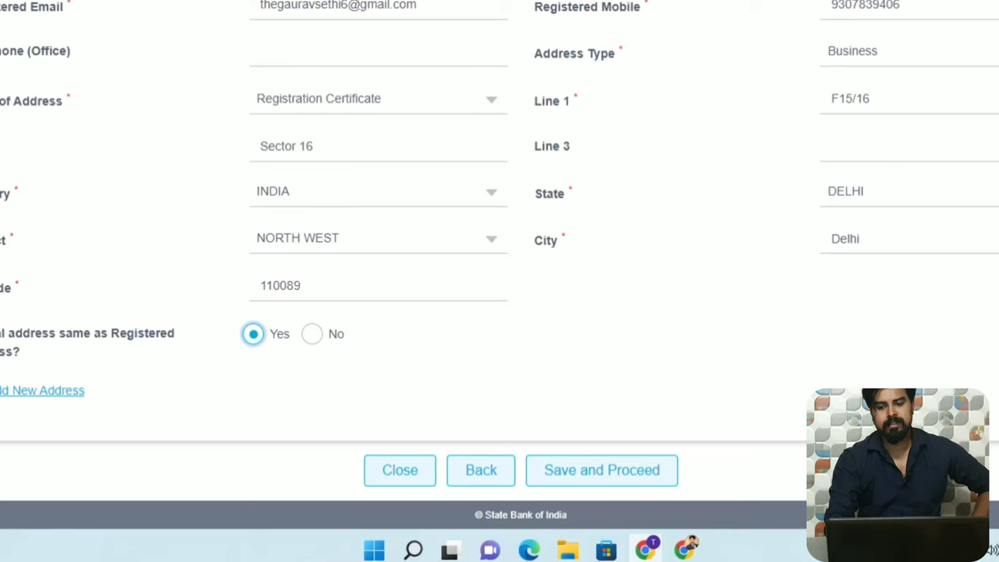
scroll(500, 266, "up", 1)
scroll(500, 266, "up", 2)
scroll(499, 265, "down", 3)
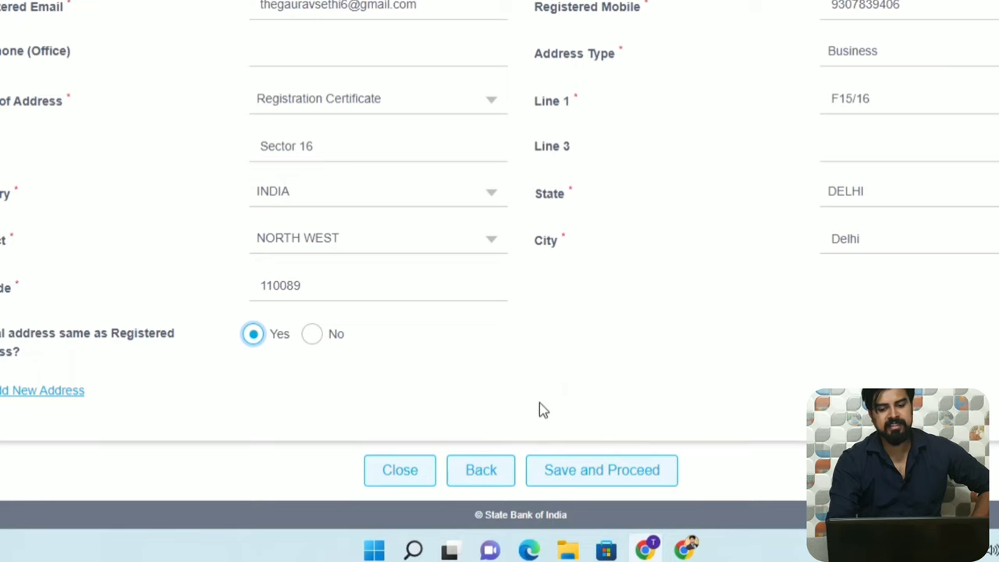
left_click(591, 473)
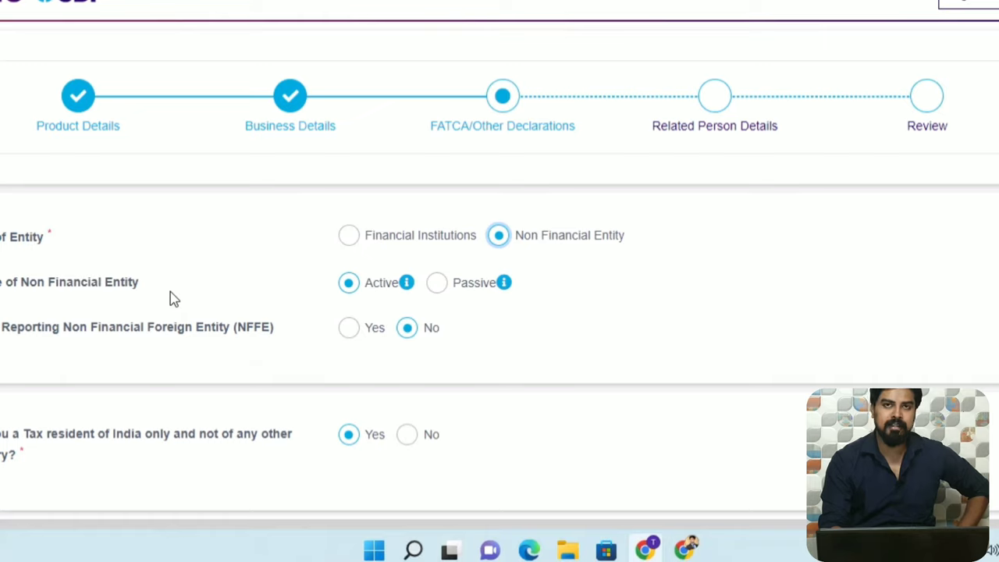
left_click(436, 284)
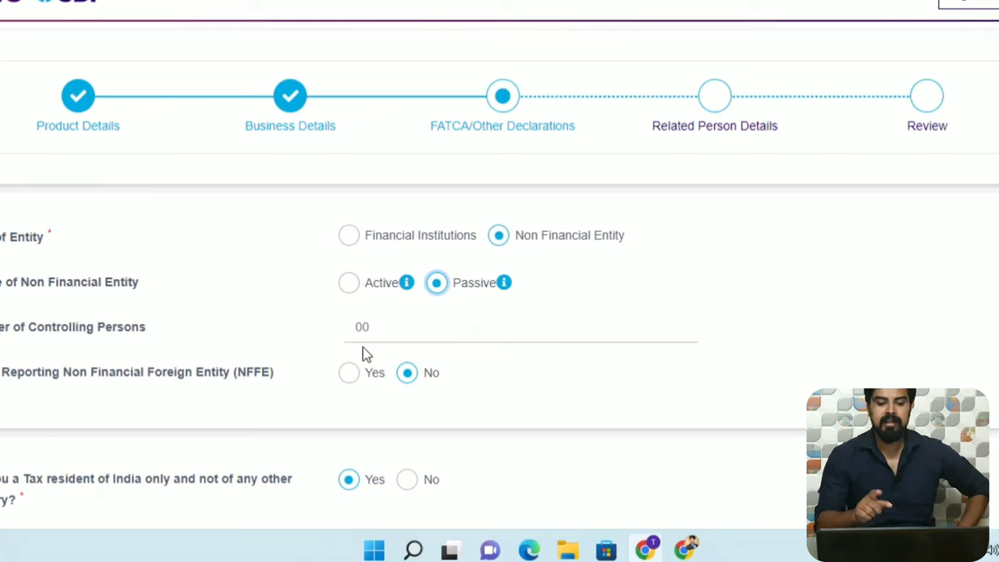
left_click(349, 286)
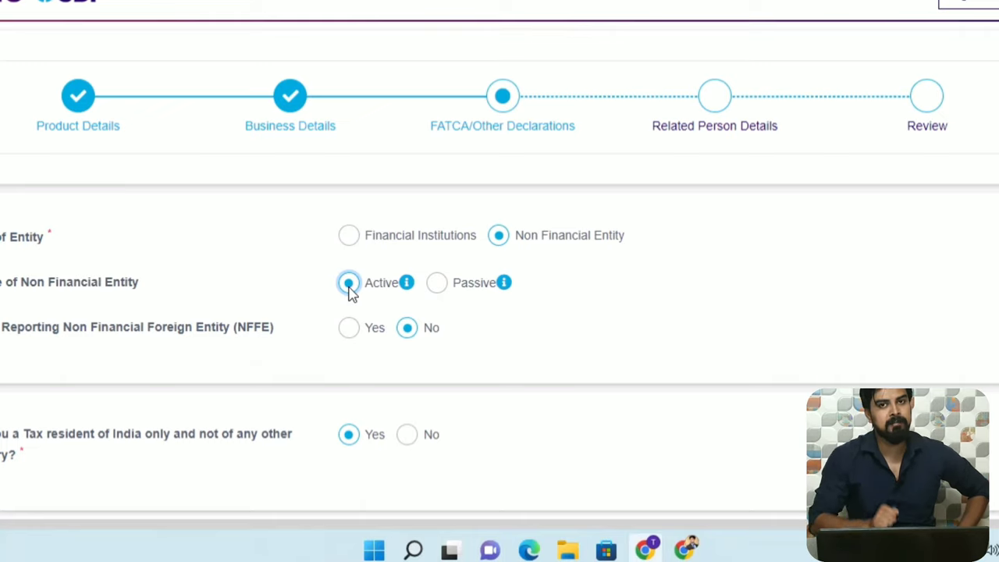
left_click(438, 285)
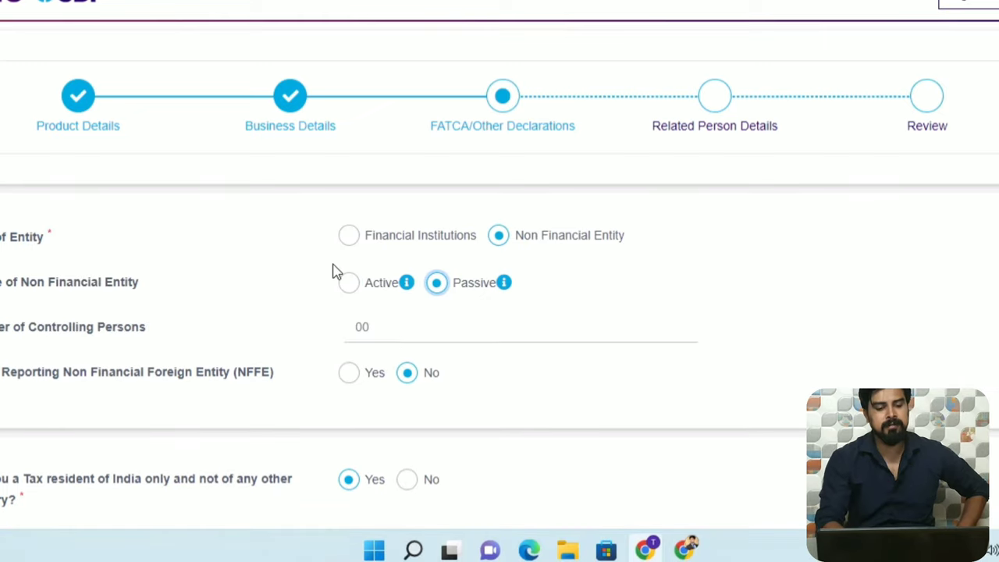
left_click(349, 284)
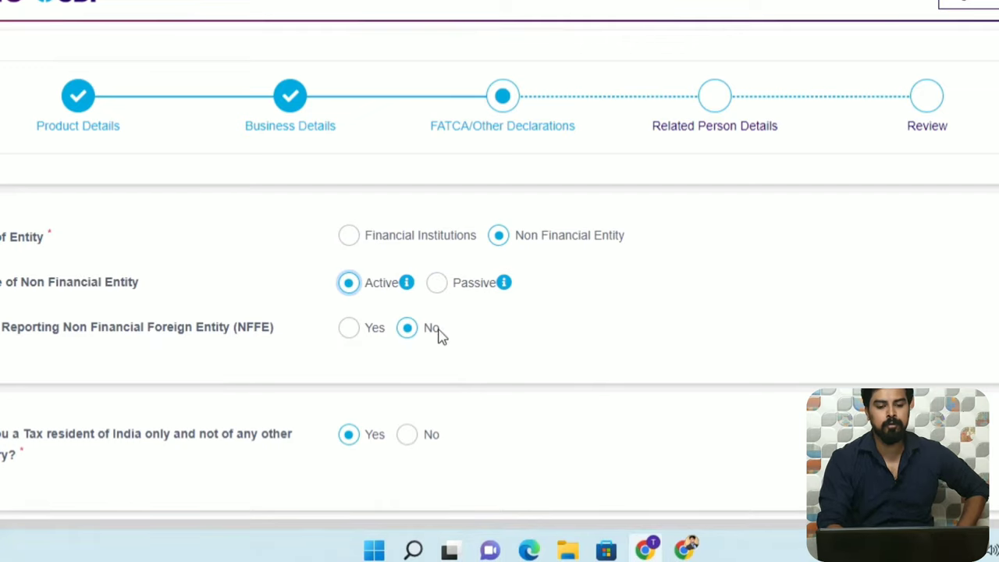
scroll(499, 260, "down", 2)
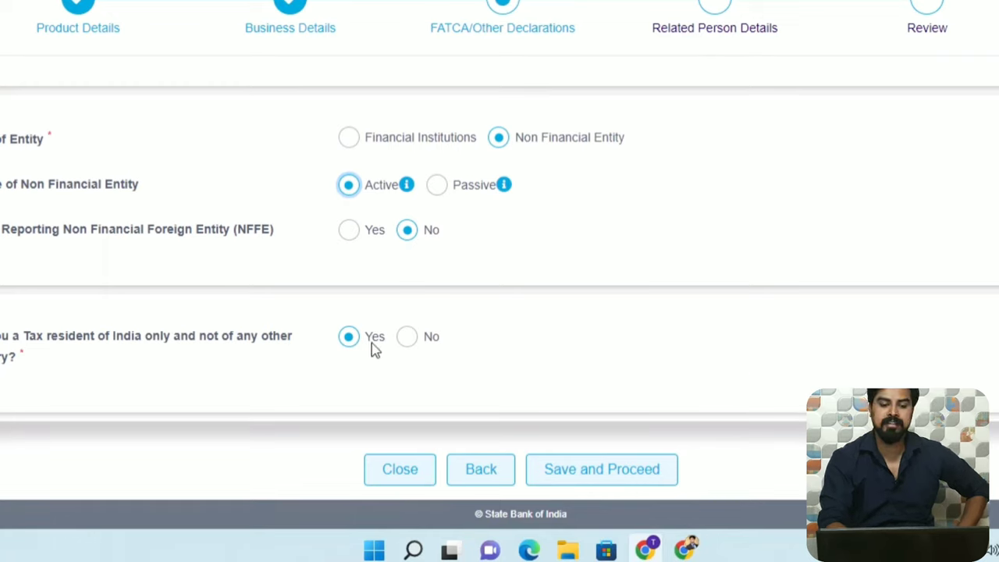
Answer Yes to 'Tax resident of India only' and save the FATCA declarations.
left_click(403, 337)
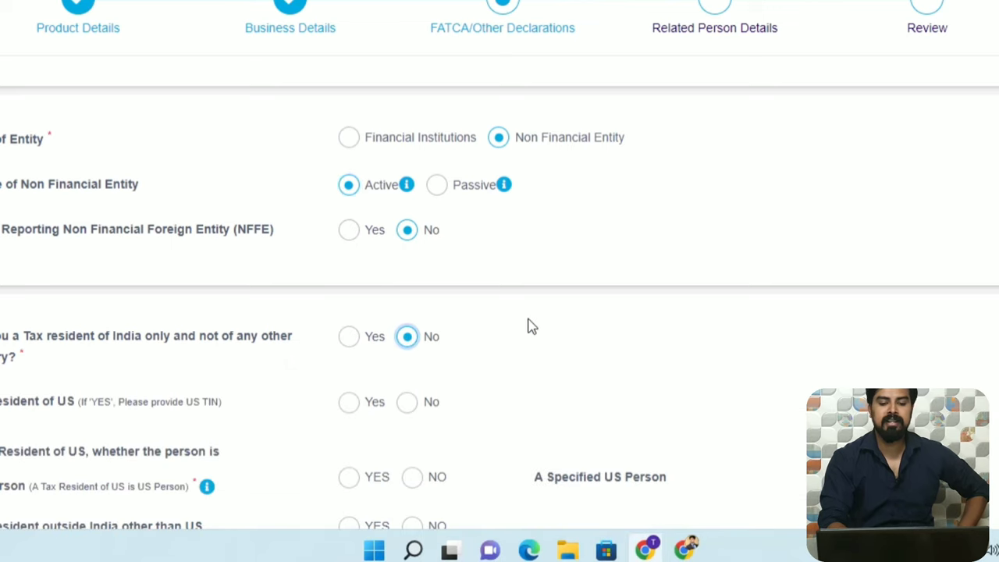
scroll(528, 325, "down", 3)
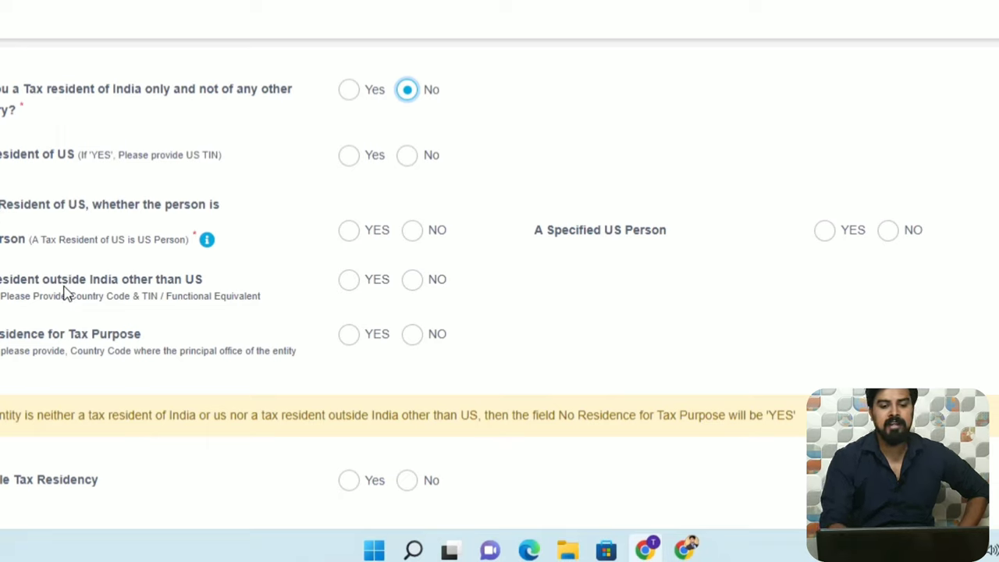
left_click(349, 91)
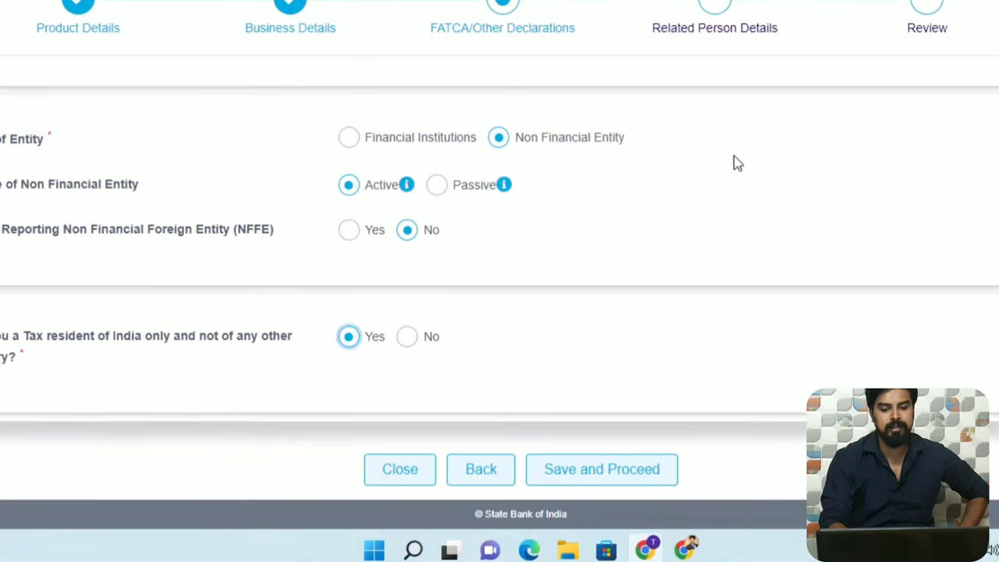
left_click(620, 473)
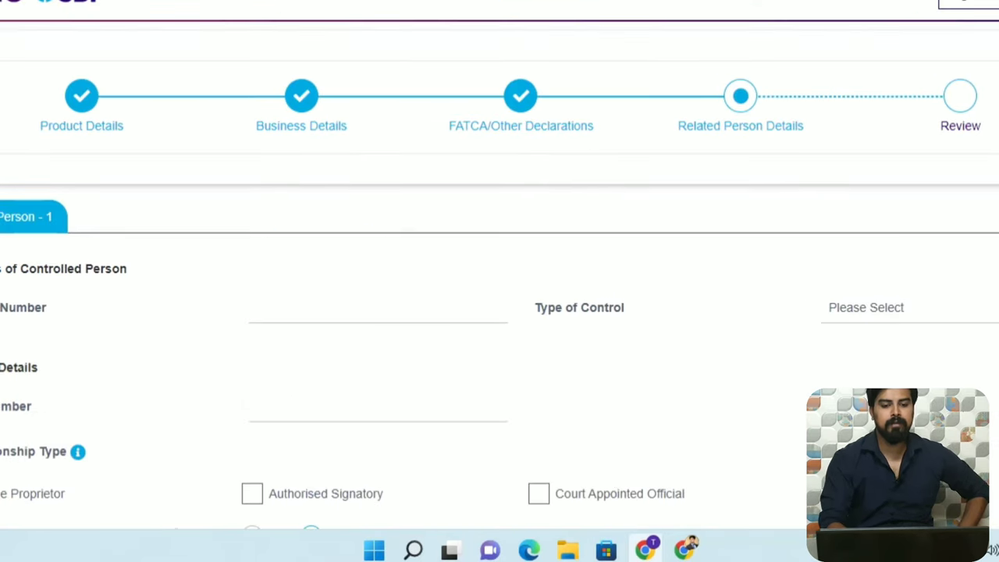
Scroll down through the empty Controlled Person 1 form.
scroll(500, 266, "down", 2)
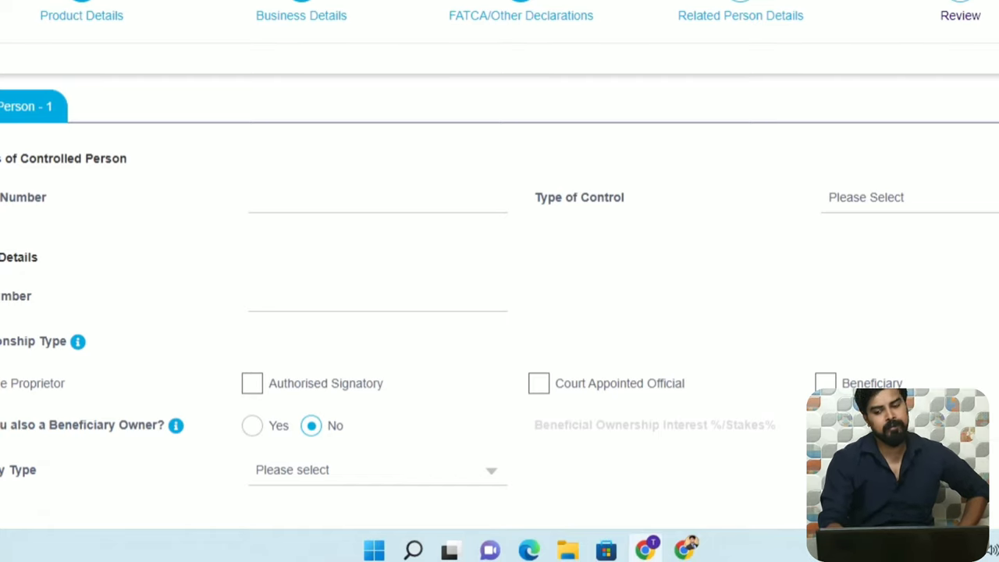
scroll(663, 73, "down", 2)
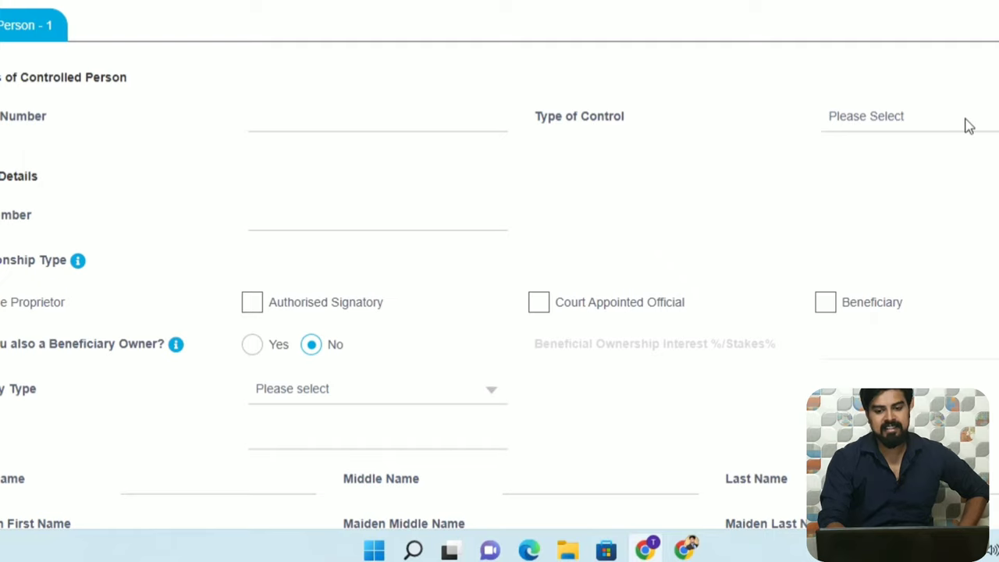
scroll(427, 110, "down", 2)
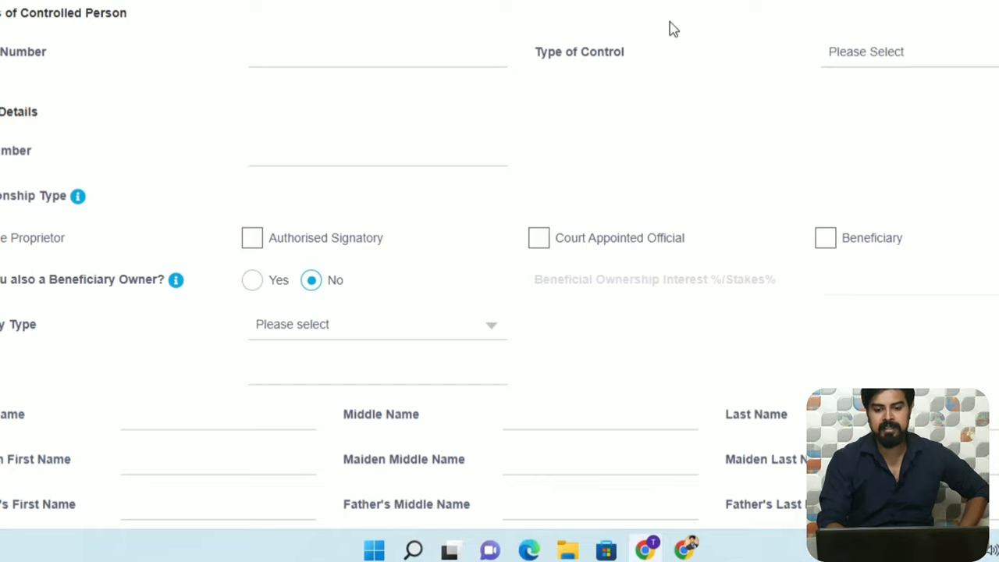
left_click(957, 49)
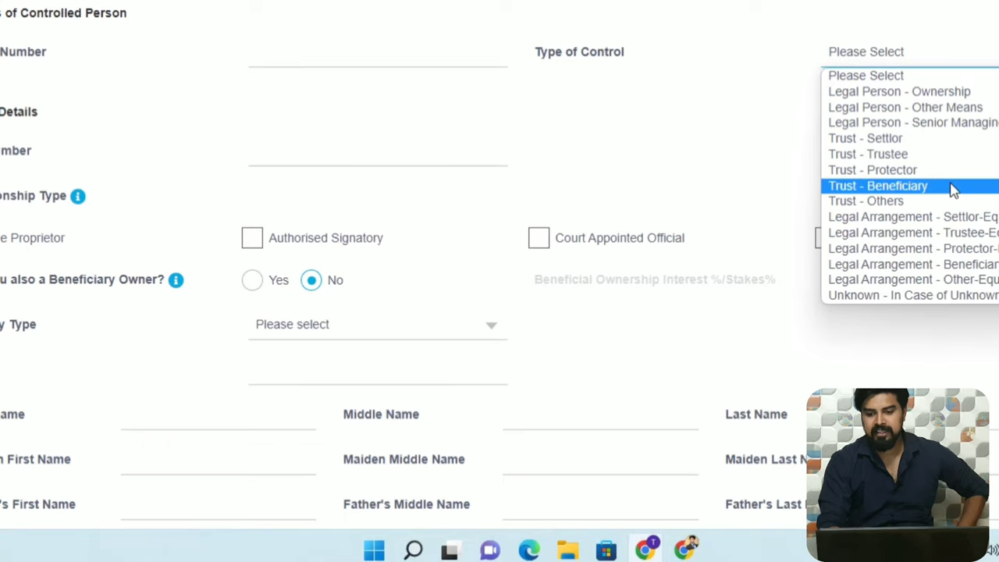
left_click(935, 93)
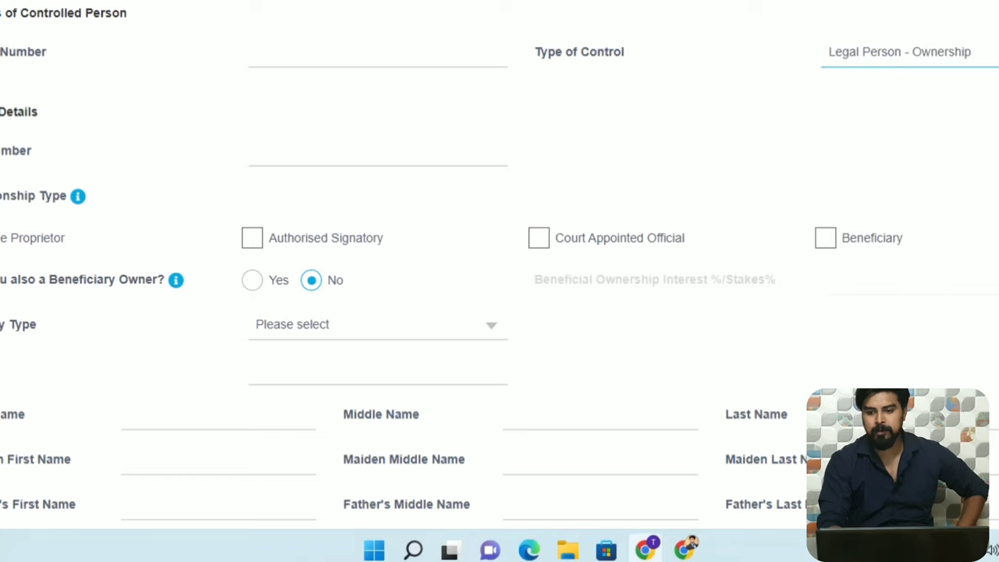
key("alt+Down")
key("Down")
key("Down")
key("Down")
key("Down")
key("Down")
key("Down")
key("Down")
key("Down")
key("Down")
key("Down")
key("Down")
key("Down")
key("Down")
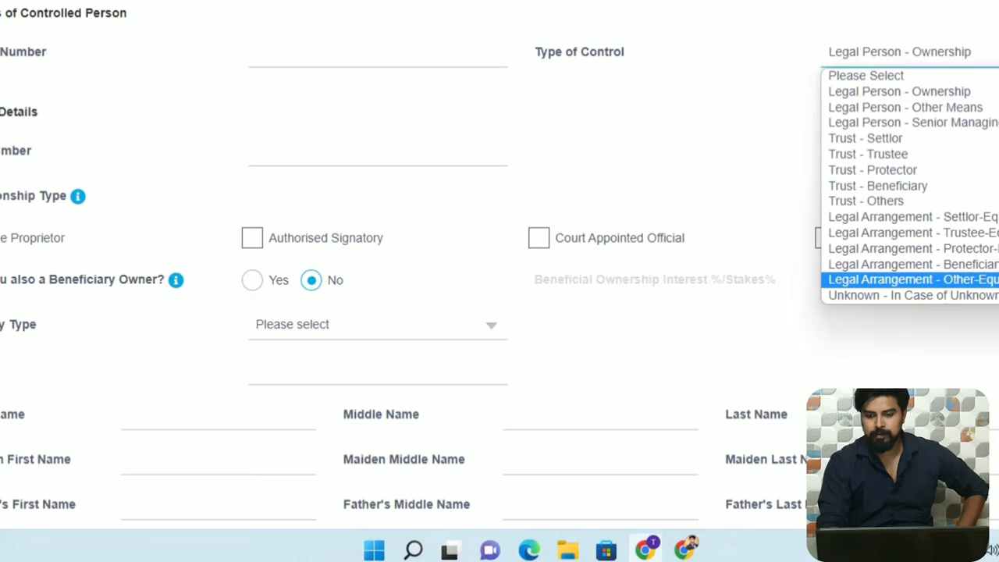
key("Up")
key("Up")
key("Up")
key("Up")
key("Up")
key("Up")
key("Up")
key("Up")
key("Up")
key("Up")
key("Up")
key("Up")
key("Up")
key("Up")
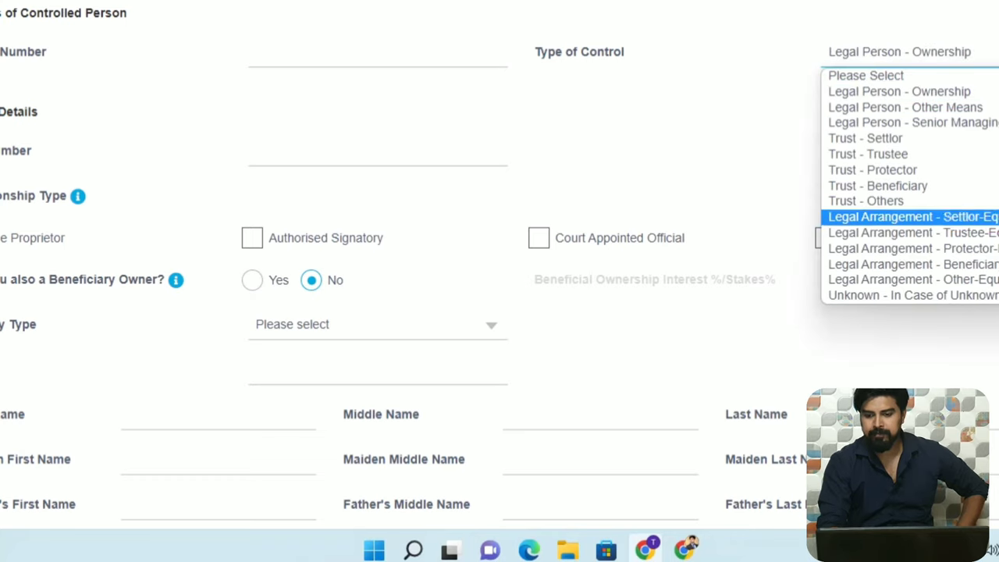
key("Down")
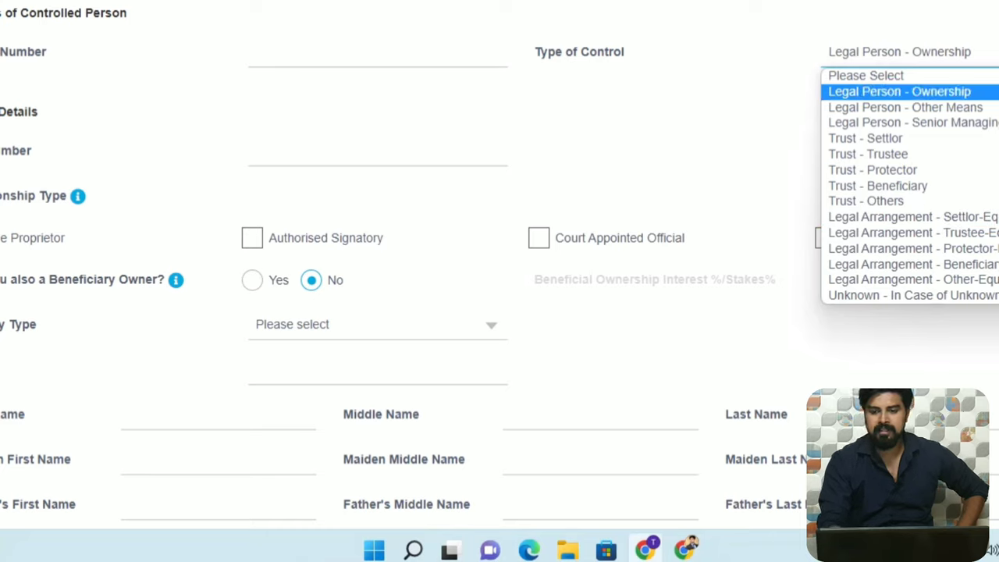
key("Up")
key("Return")
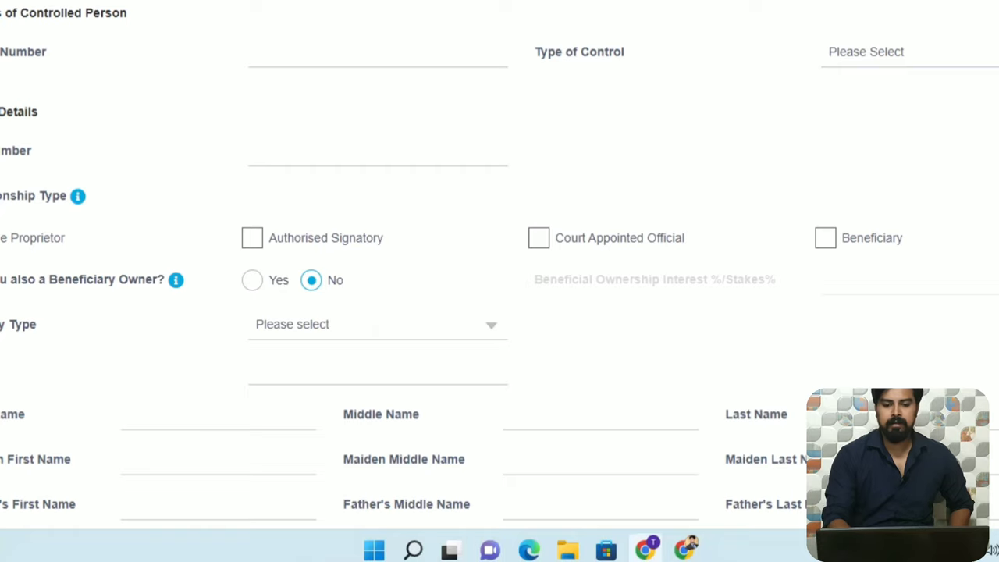
Leave Authorised Signatory unticked, mark the person a Beneficiary Owner with 100 ownership interest.
scroll(499, 265, "down", 2)
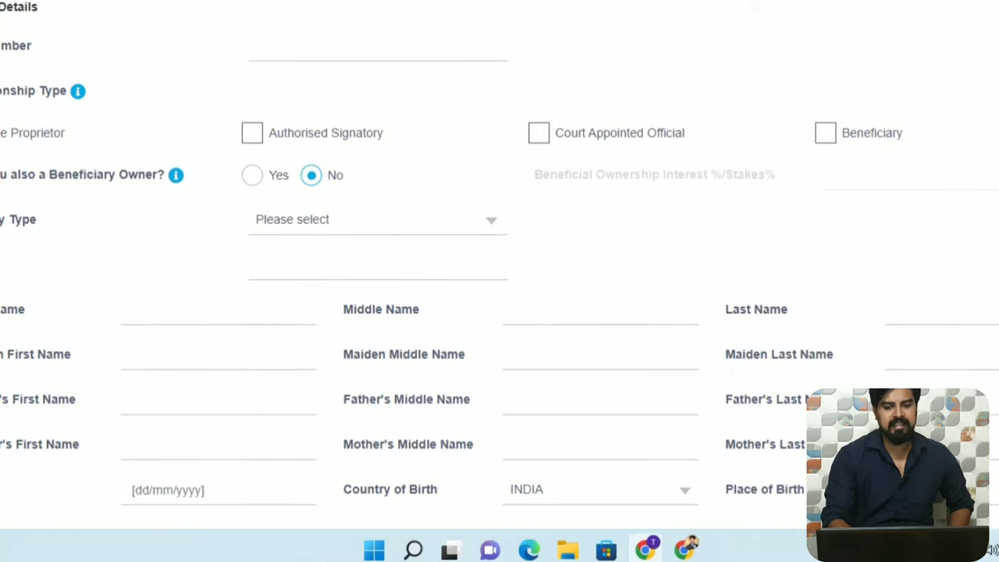
left_click(252, 134)
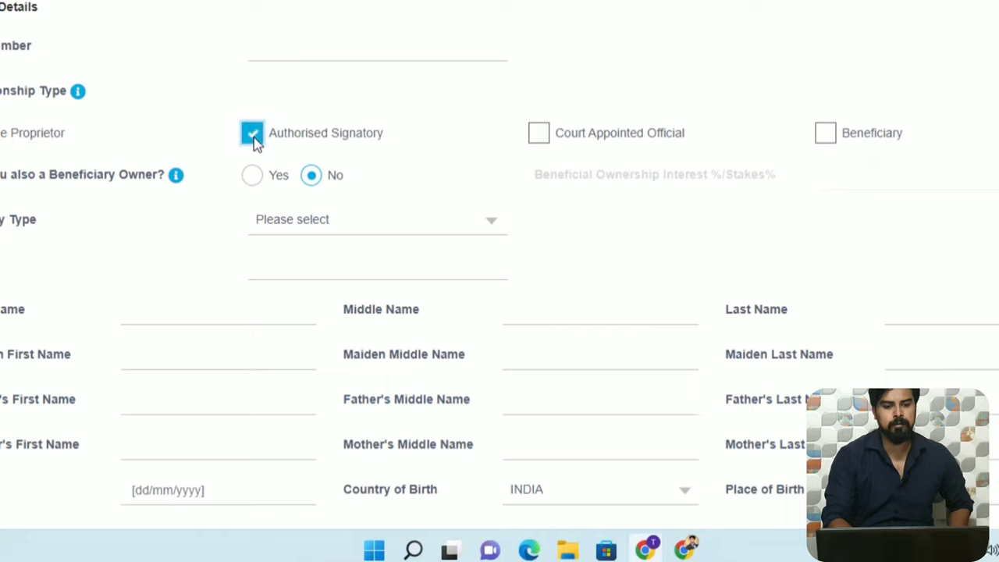
left_click(252, 135)
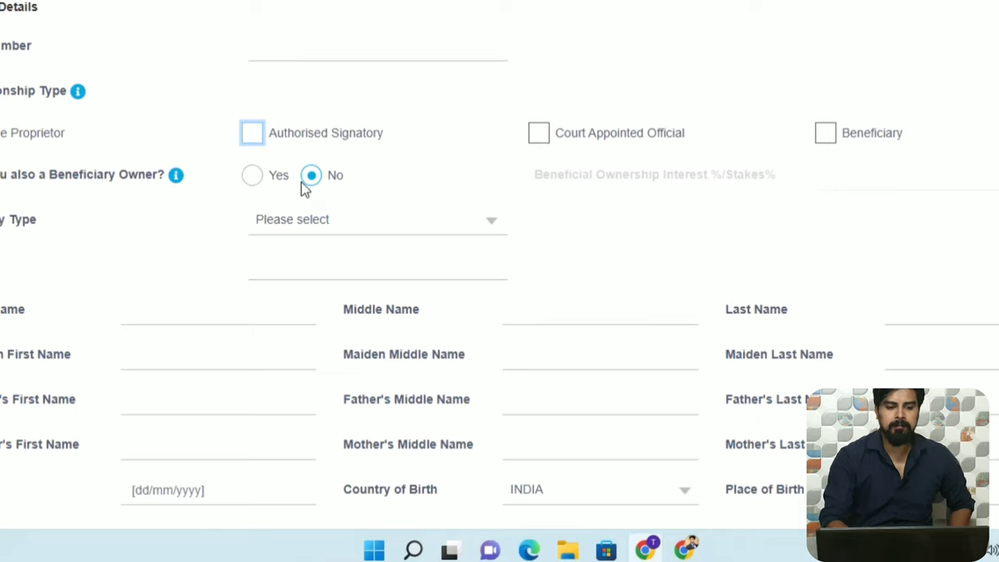
left_click(251, 175)
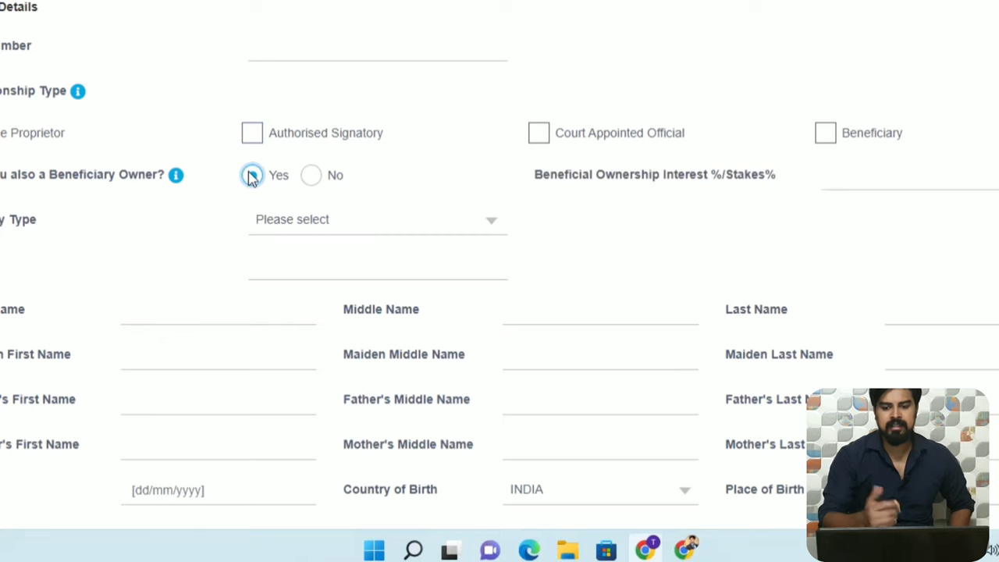
left_click(838, 180)
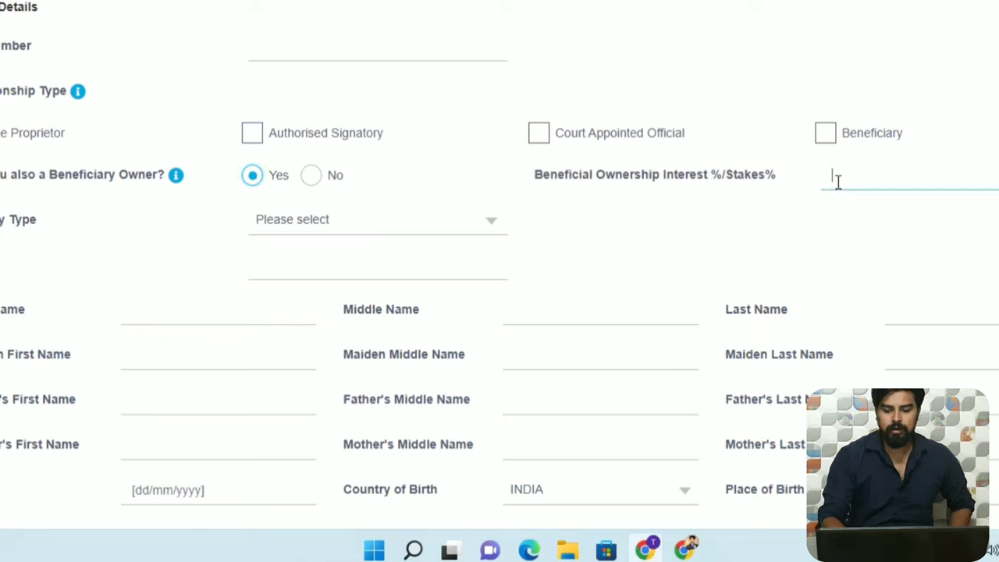
type("100")
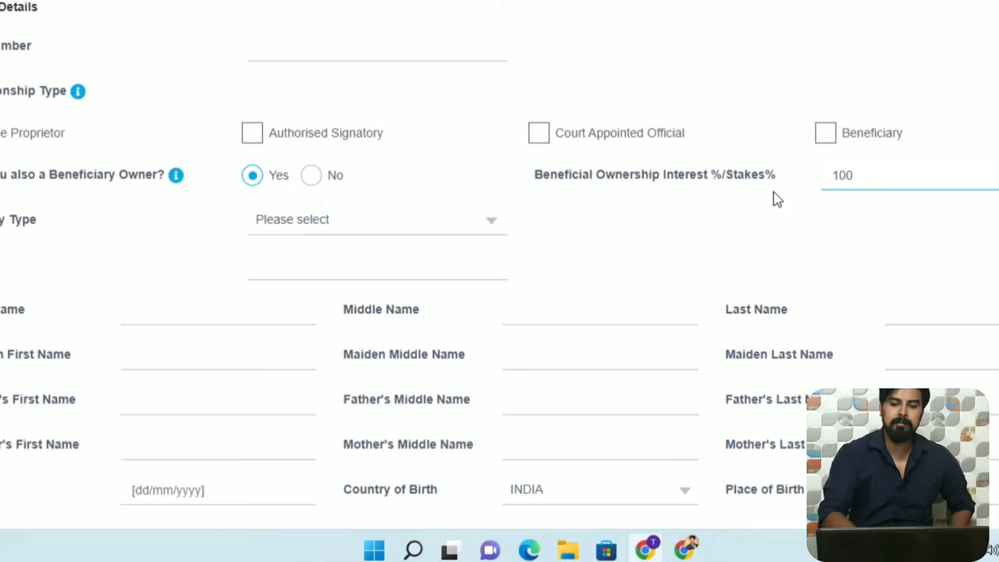
Choose UID / Aadhaar No as ID type, enter the 12-digit Aadhaar number and the extra ID number.
scroll(500, 266, "down", 1)
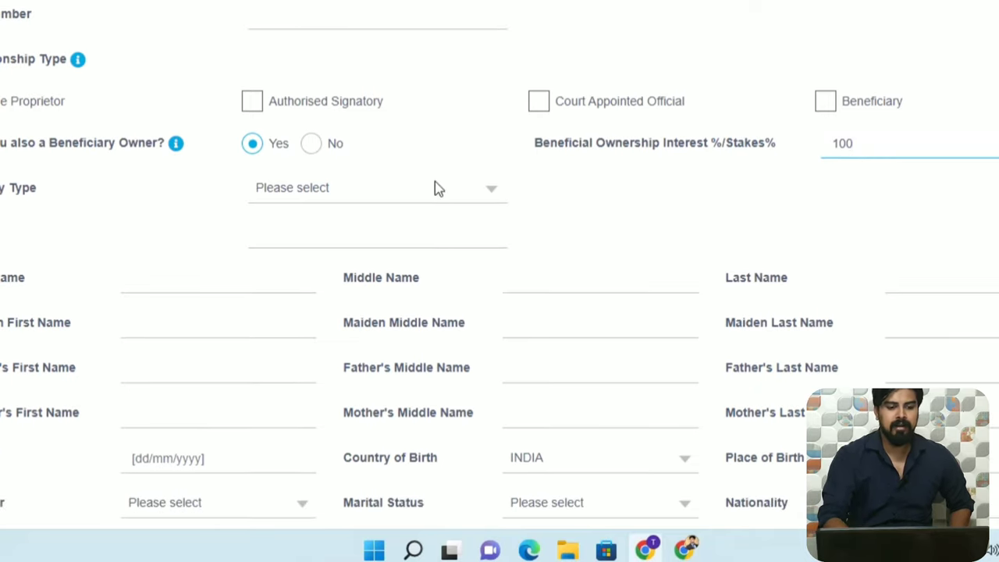
left_click(457, 194)
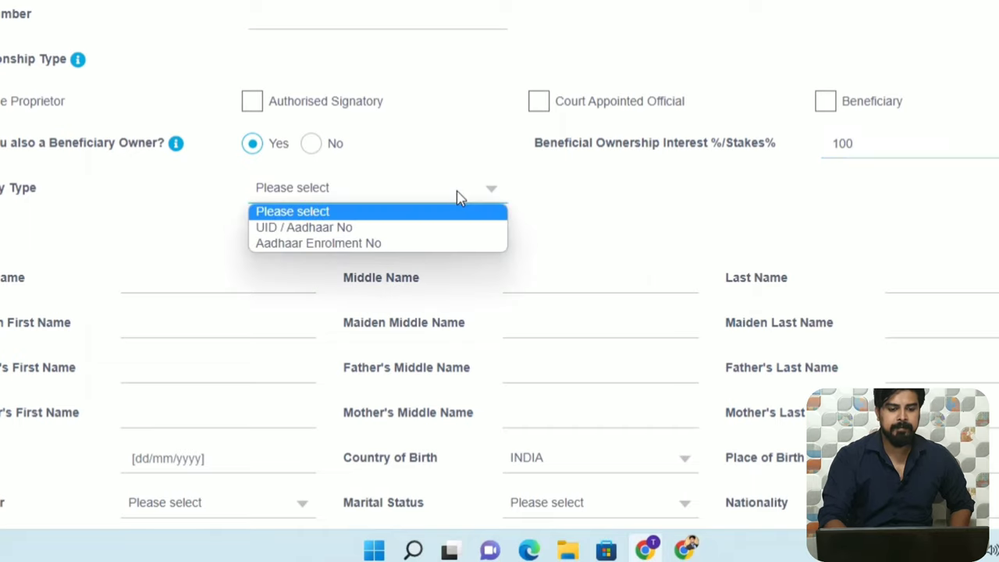
left_click(385, 227)
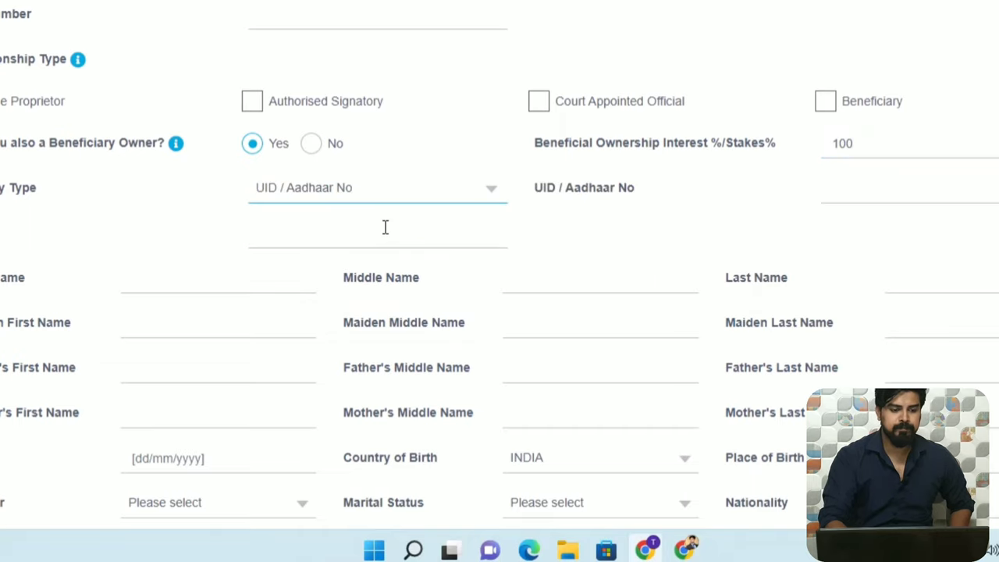
left_click(318, 238)
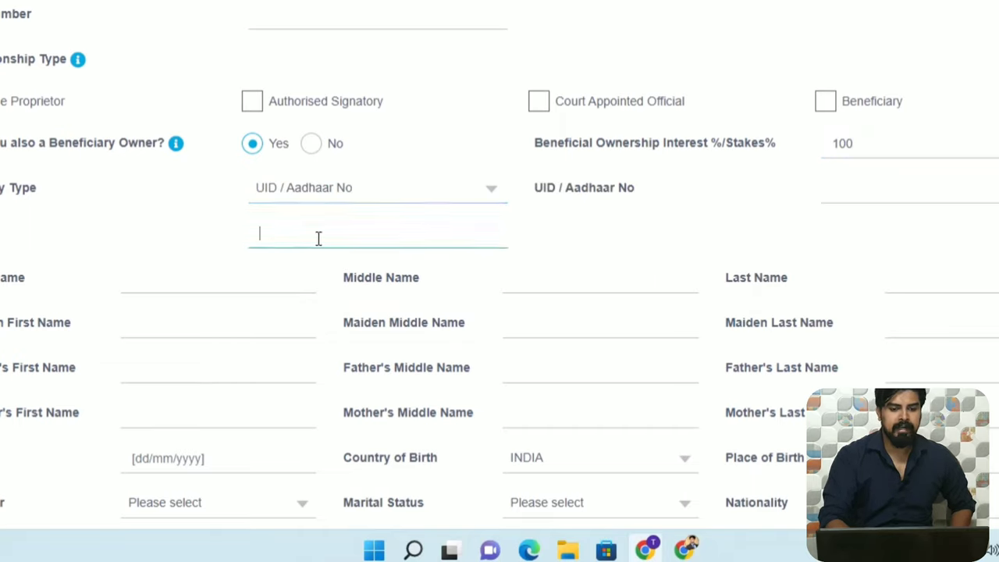
left_click(900, 194)
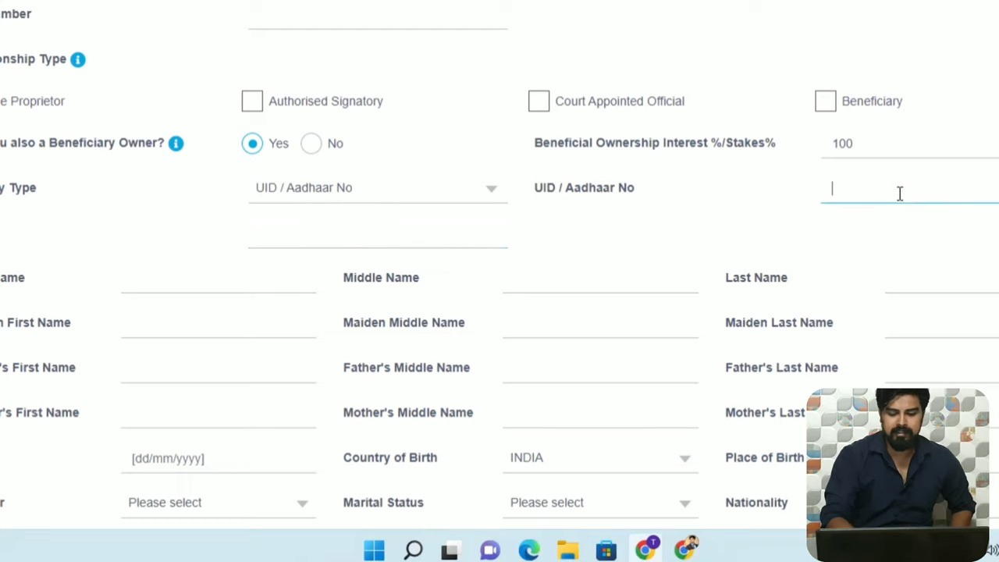
type("123451")
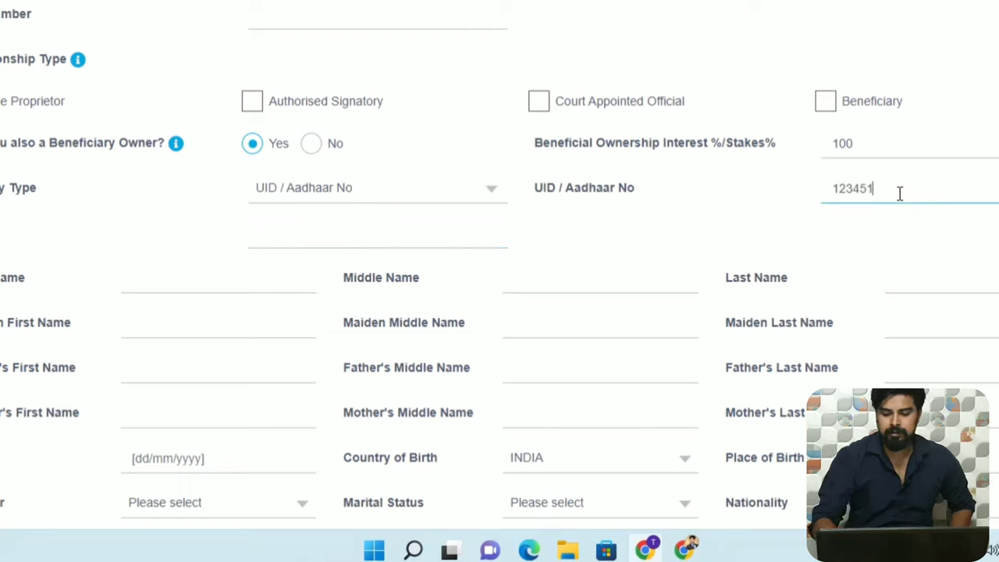
type("2345")
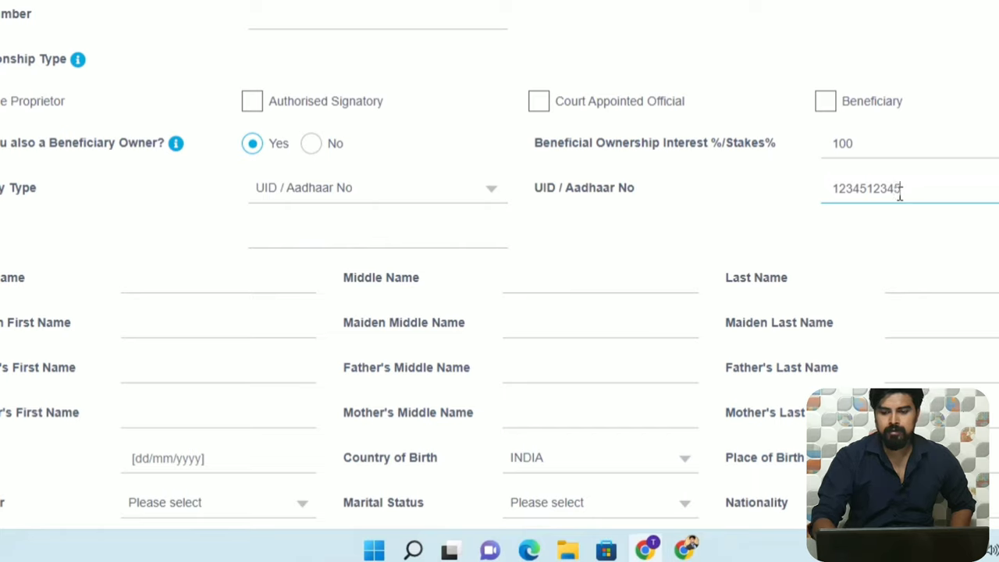
type("12")
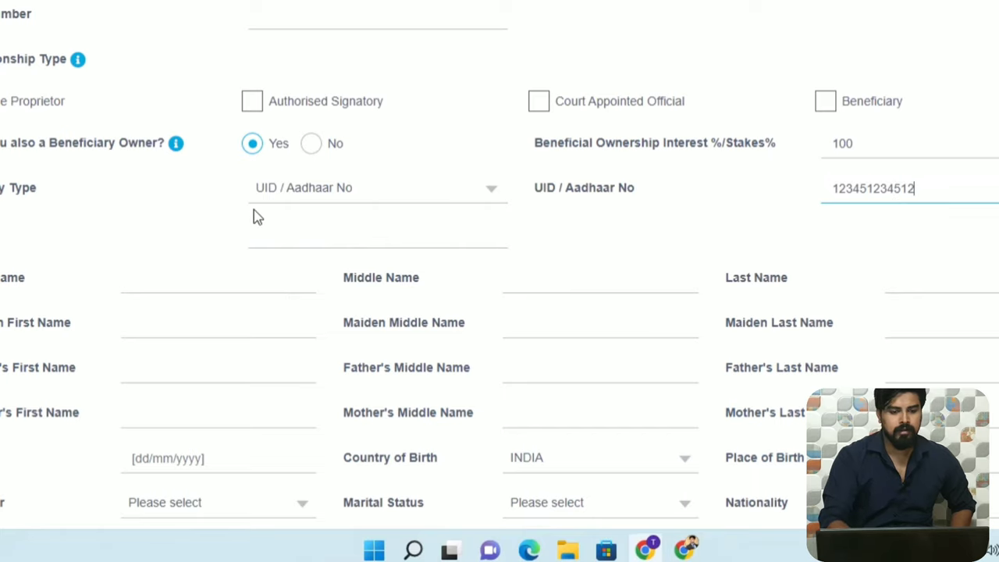
left_click(285, 240)
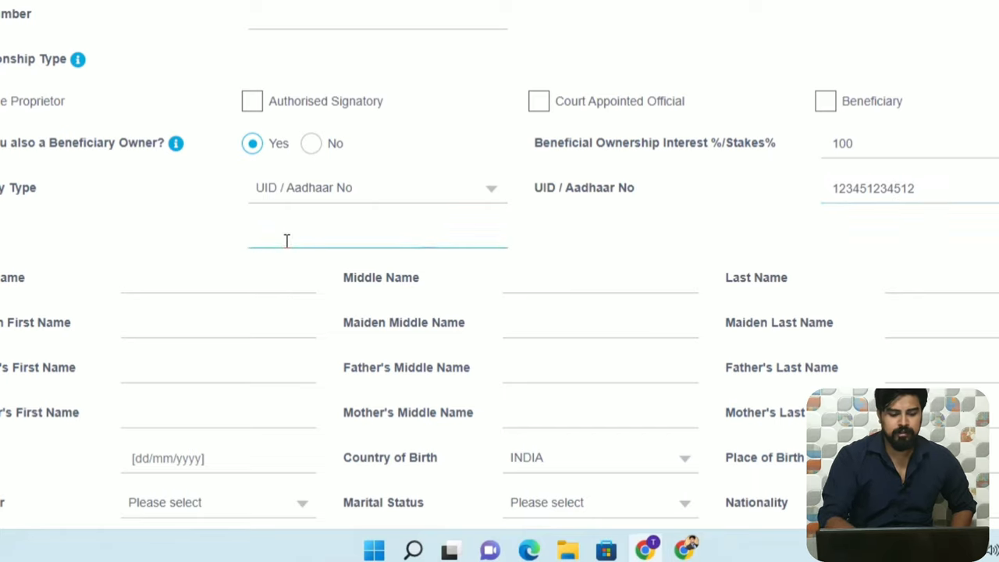
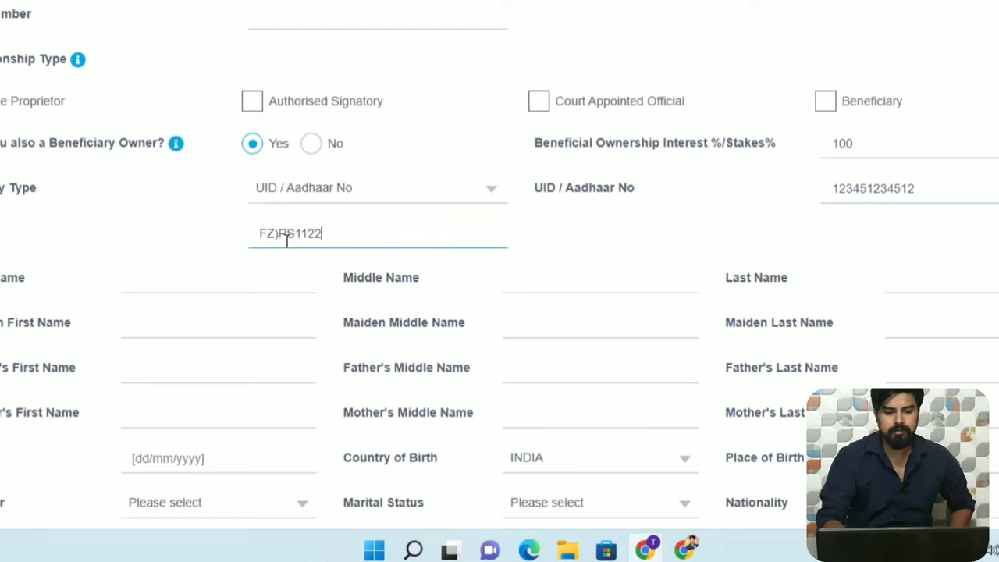
Enter the related person's first name and last name.
left_click(135, 278)
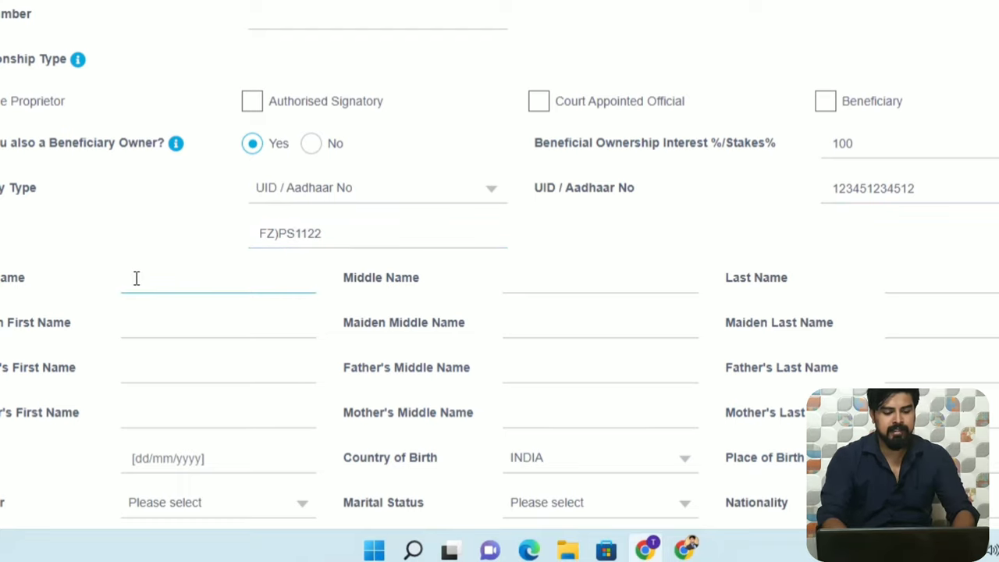
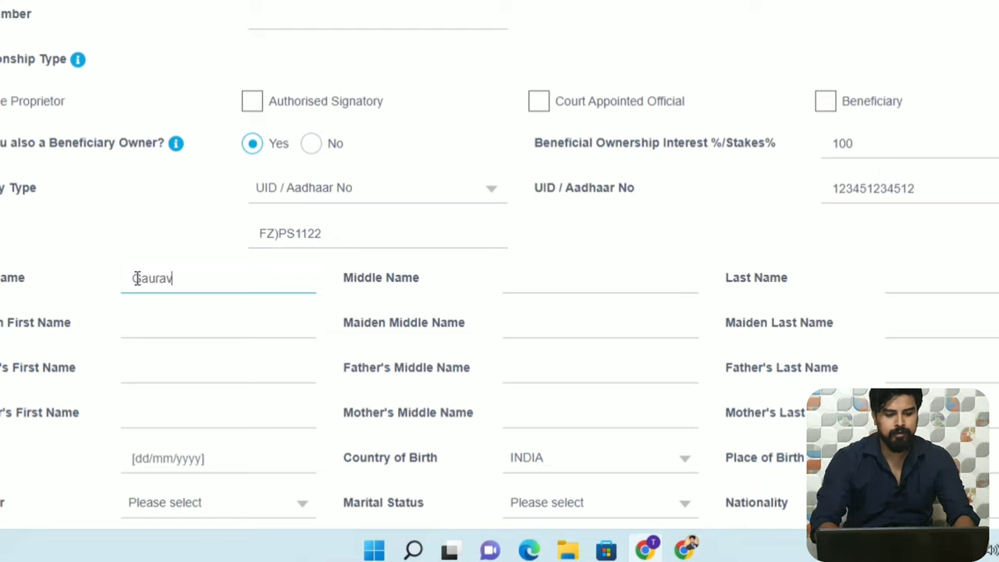
left_click(919, 278)
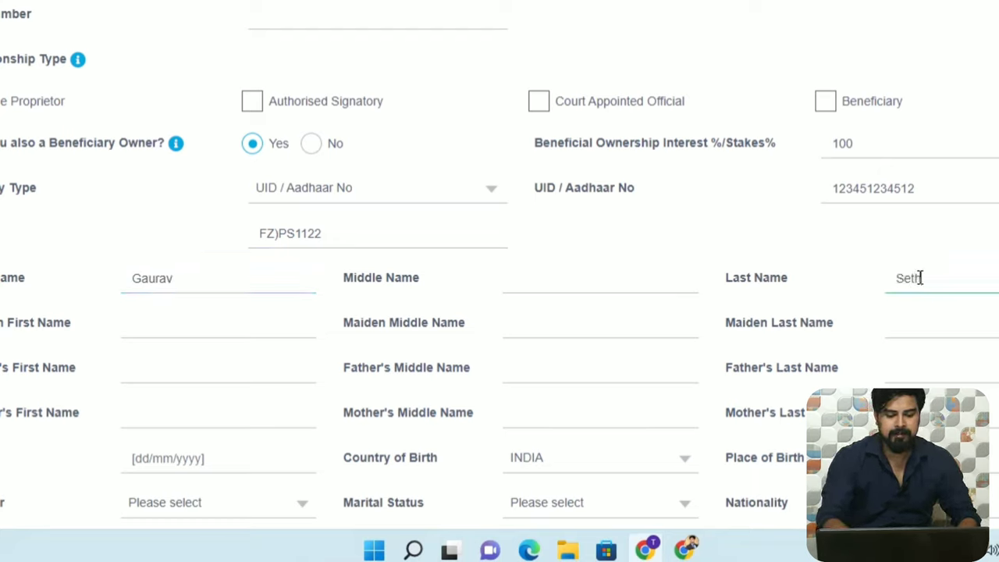
Enter the father's first, middle and last names.
left_click(186, 375)
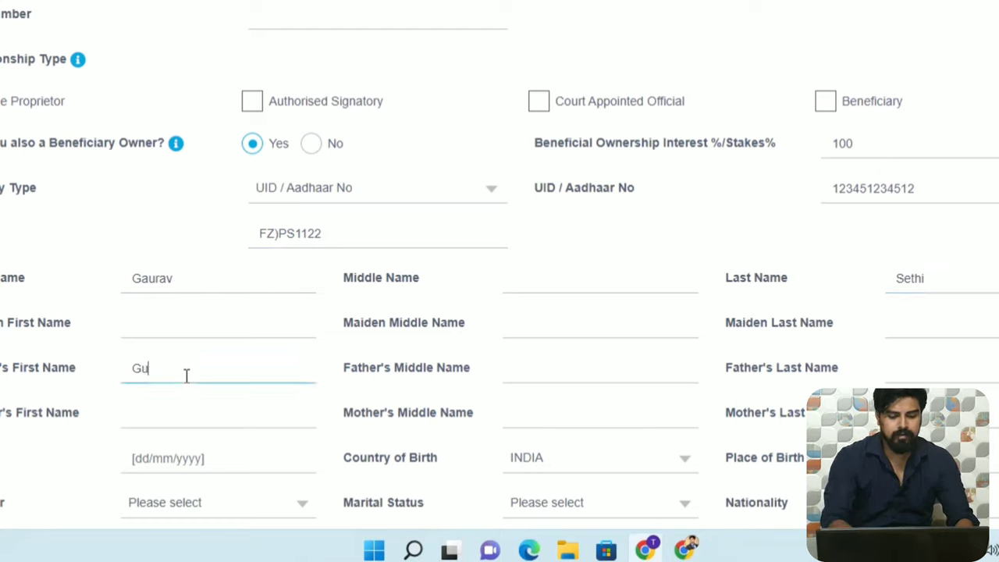
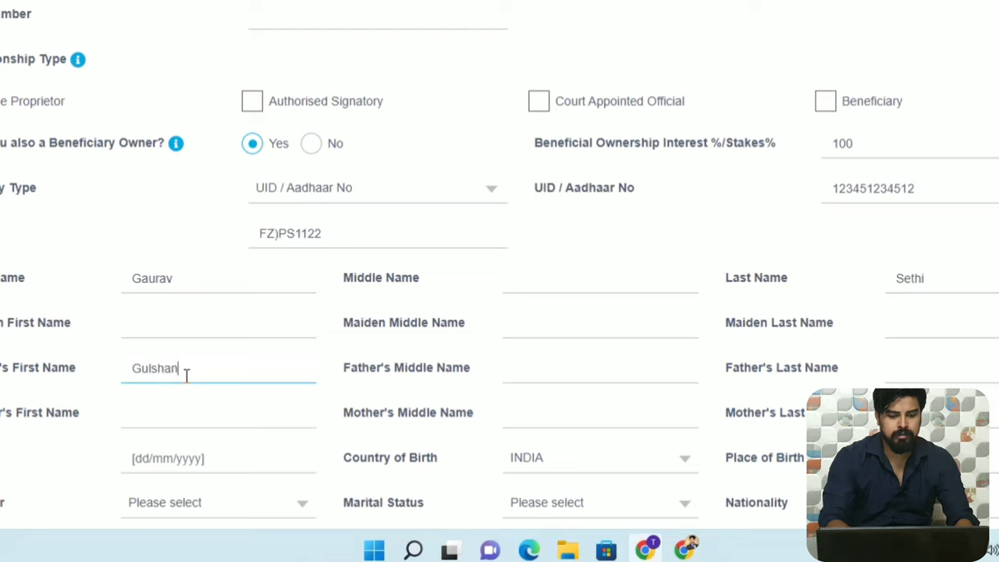
left_click(599, 373)
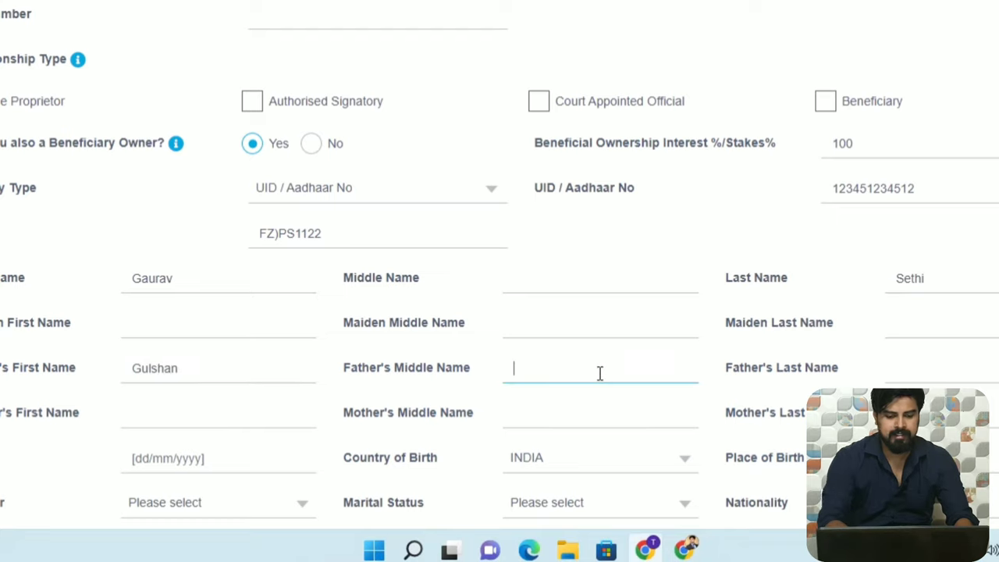
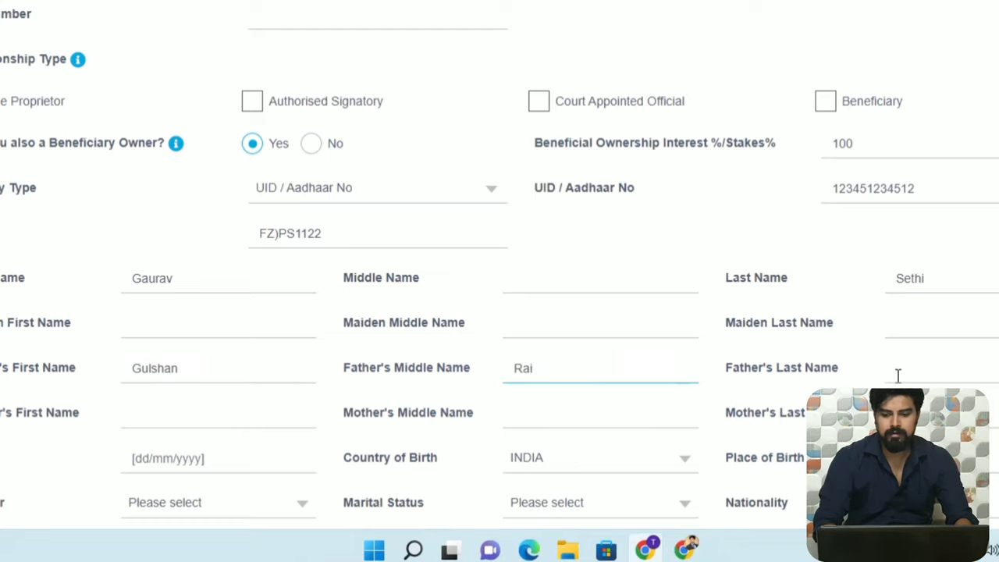
left_click(904, 373)
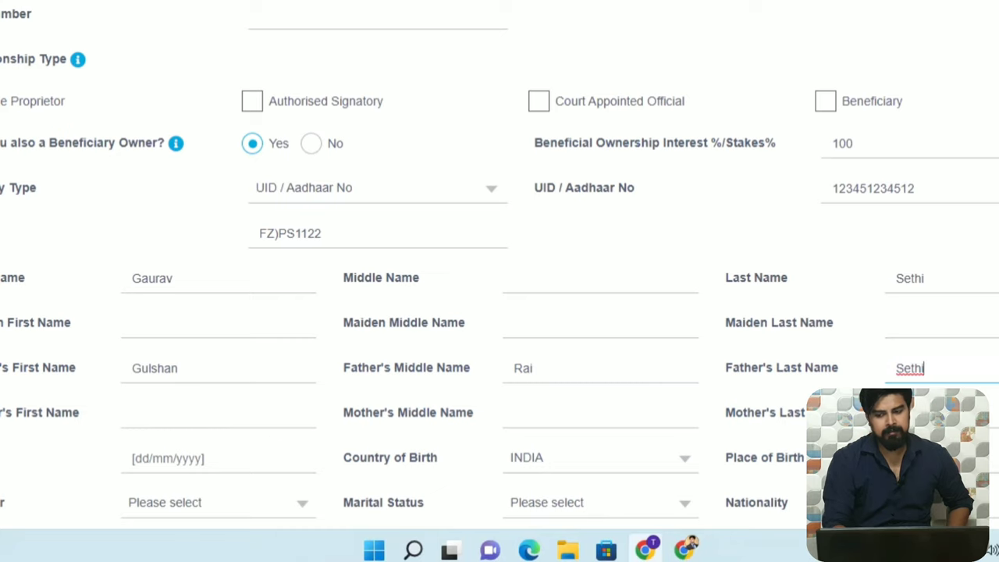
Pick 15 October 1991 as the related person's date of birth in the calendar.
scroll(500, 266, "down", 2)
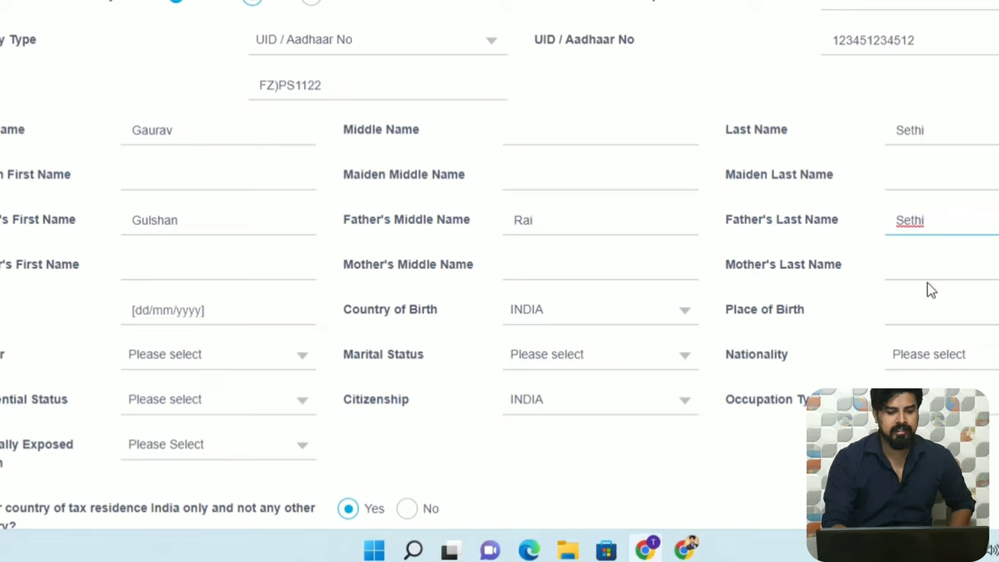
left_click(187, 309)
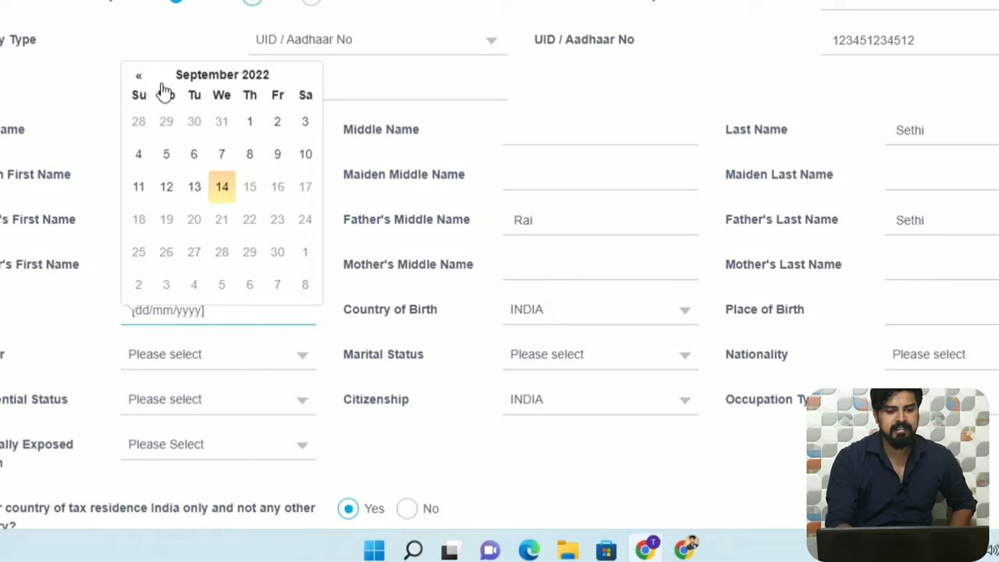
left_click(139, 80)
left_click(178, 79)
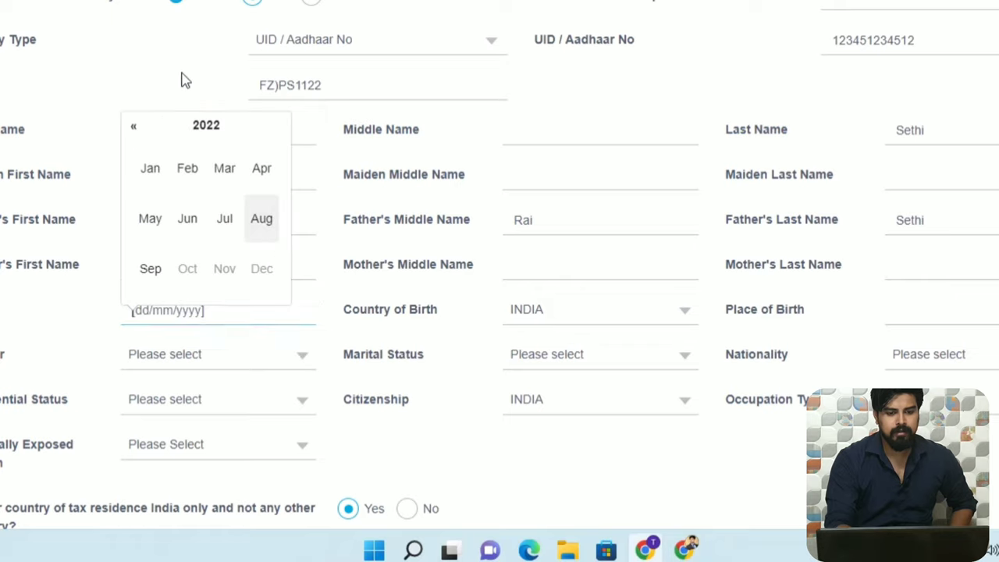
left_click(193, 129)
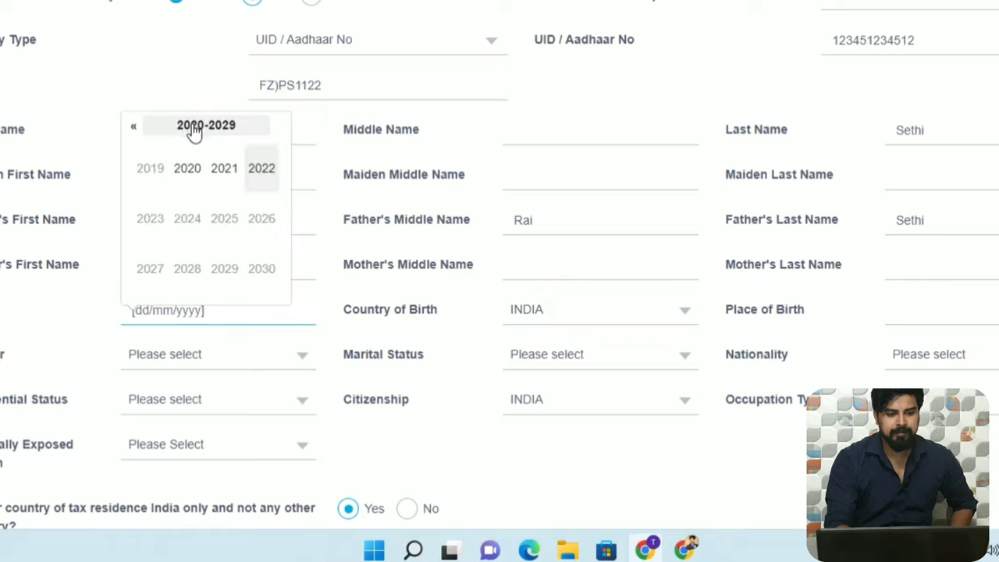
left_click(132, 129)
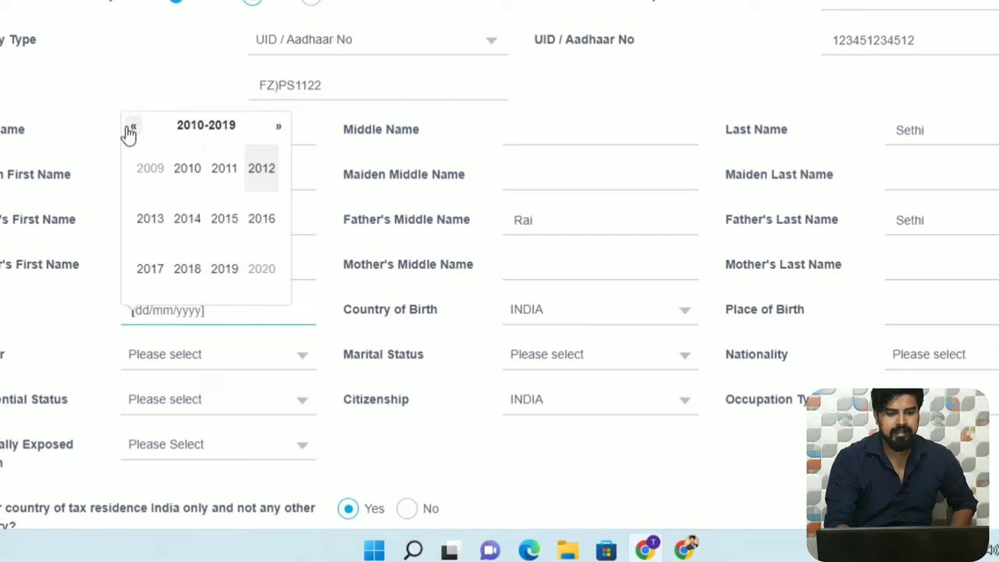
left_click(131, 129)
left_click(130, 130)
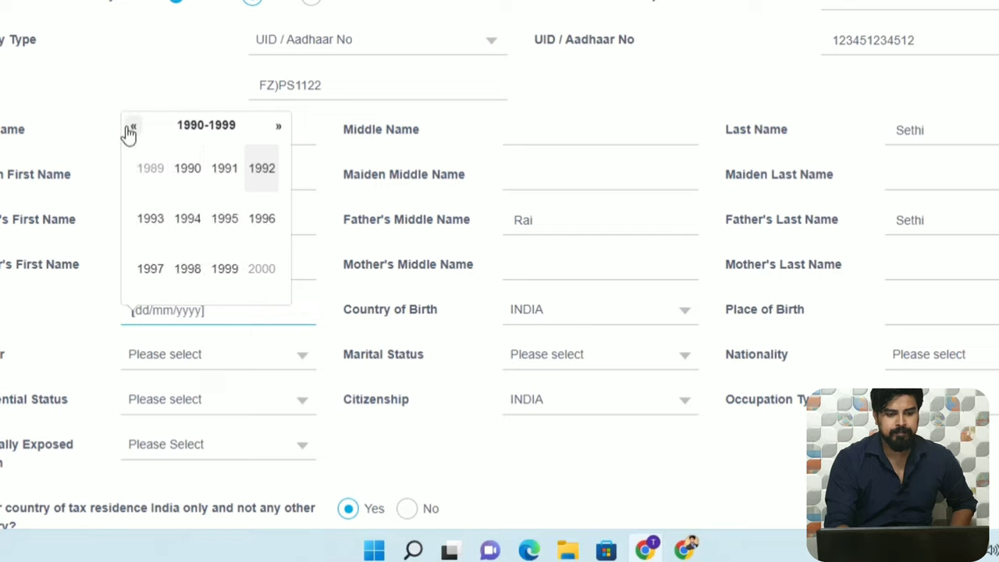
left_click(225, 169)
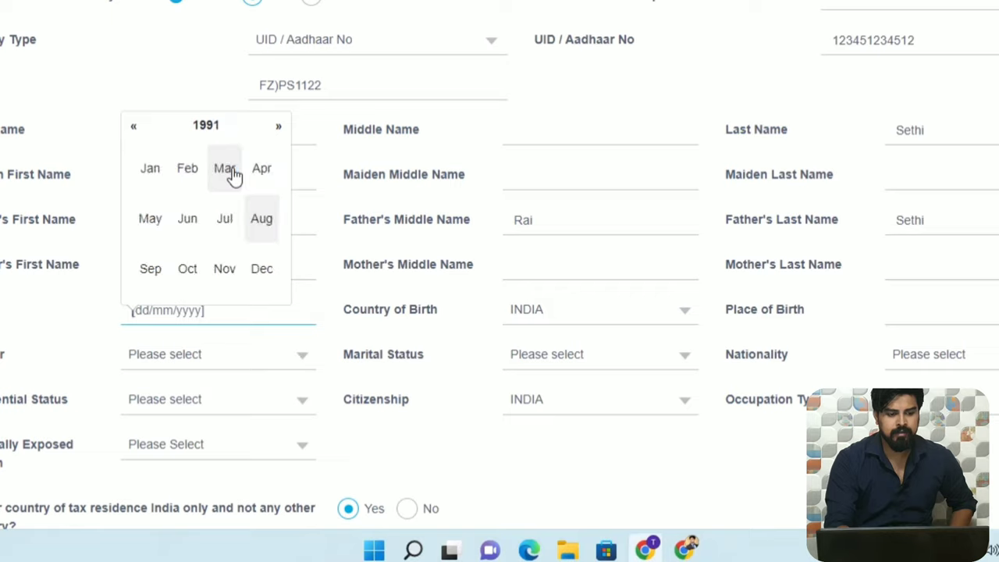
left_click(188, 270)
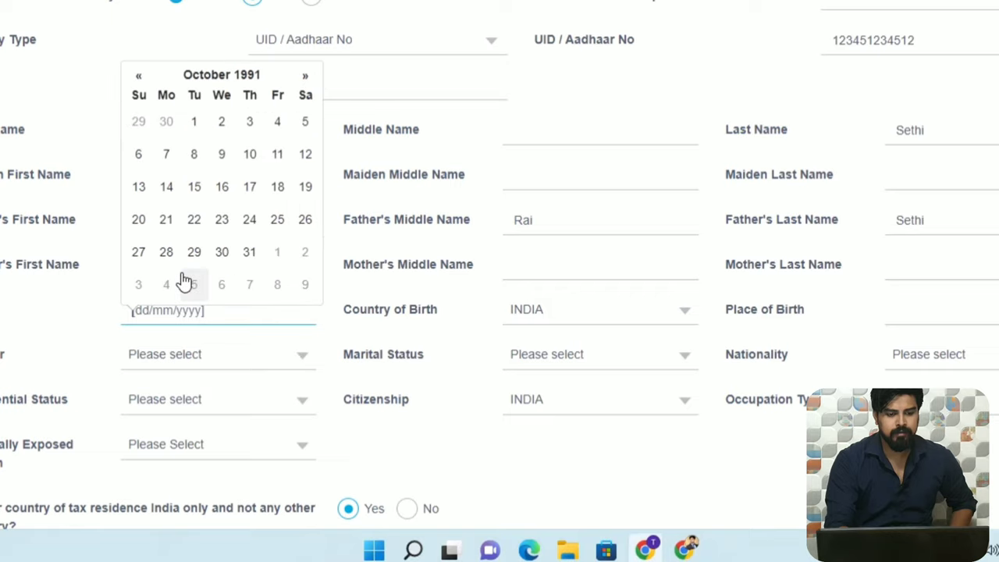
left_click(196, 187)
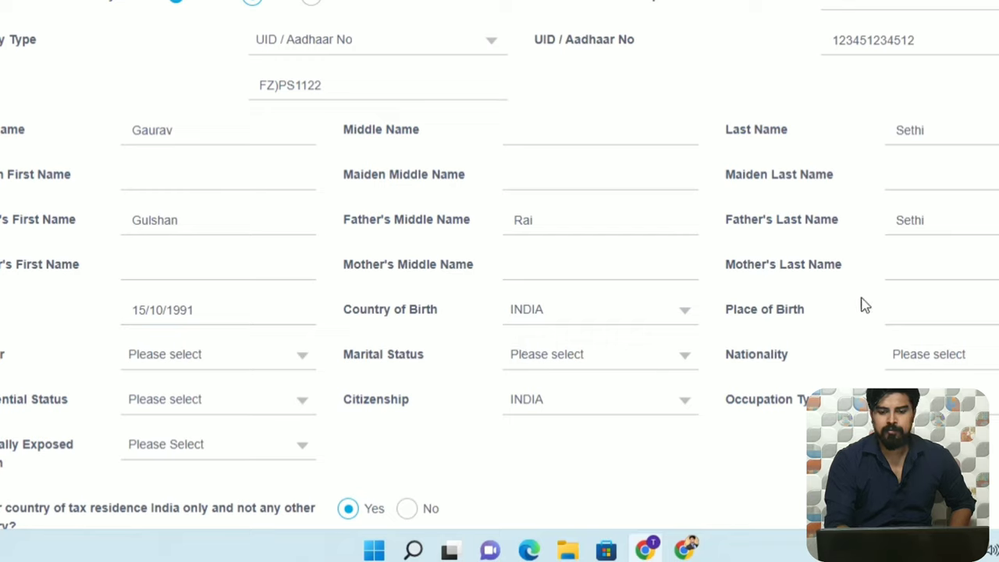
left_click(936, 307)
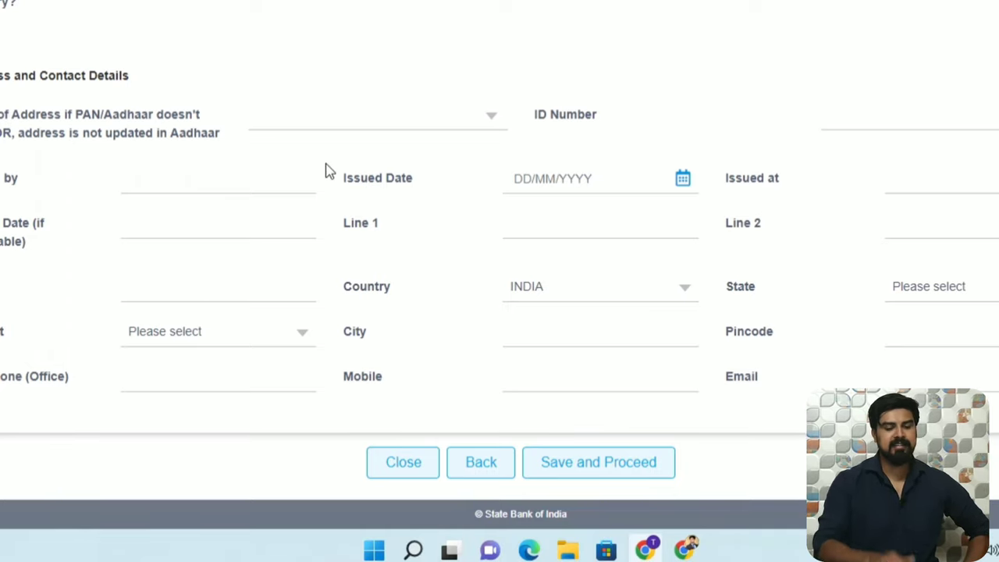
Put filler text 'jhfkhhghguiuggg' in address Line 1 and save the related person details.
left_click(493, 121)
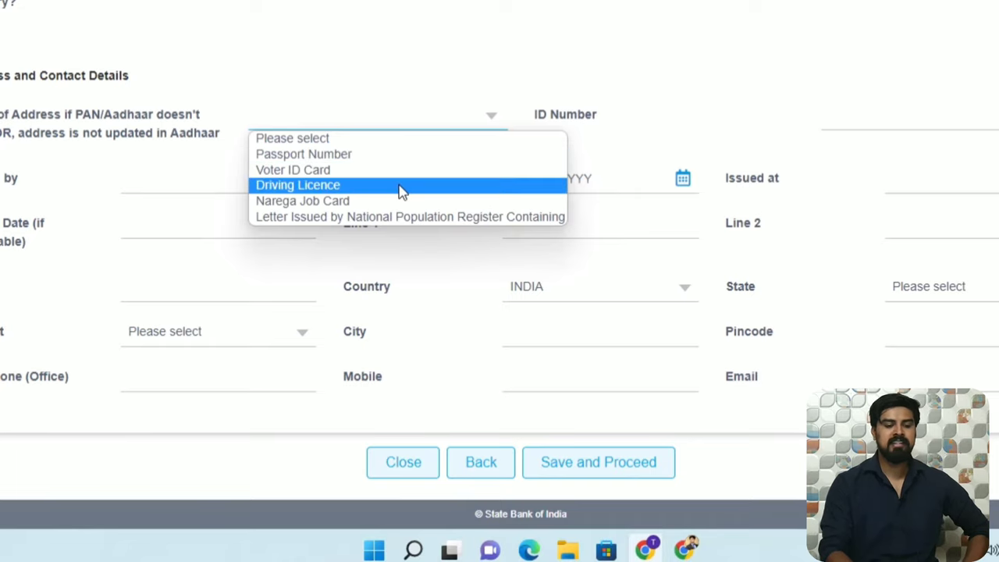
left_click(416, 137)
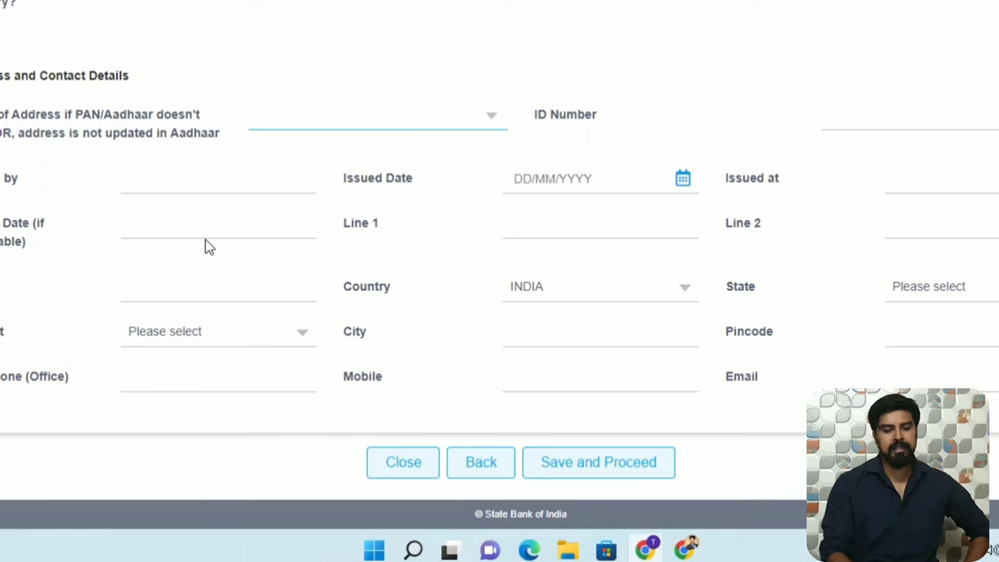
left_click(537, 224)
type("jhfkh")
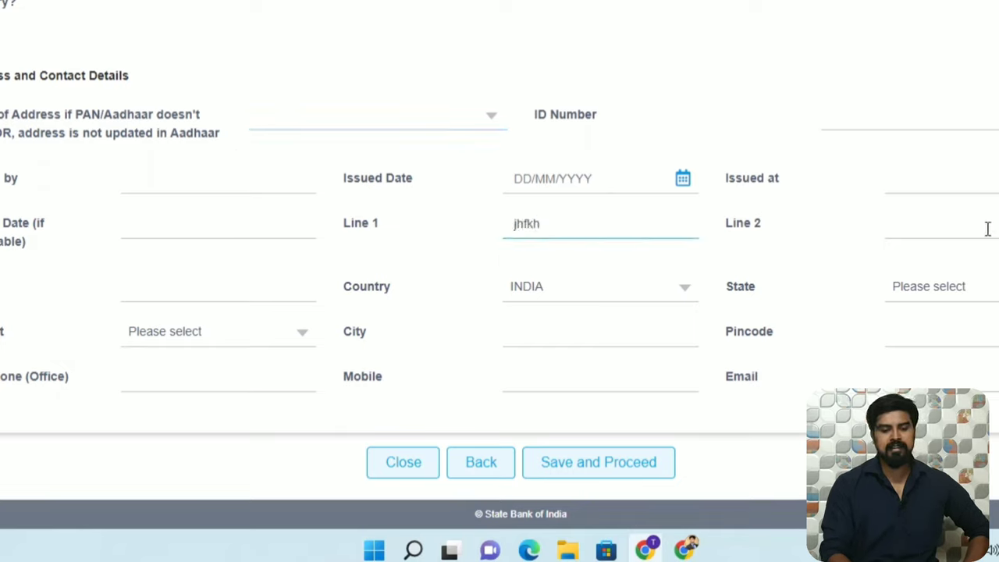
type("hghgui")
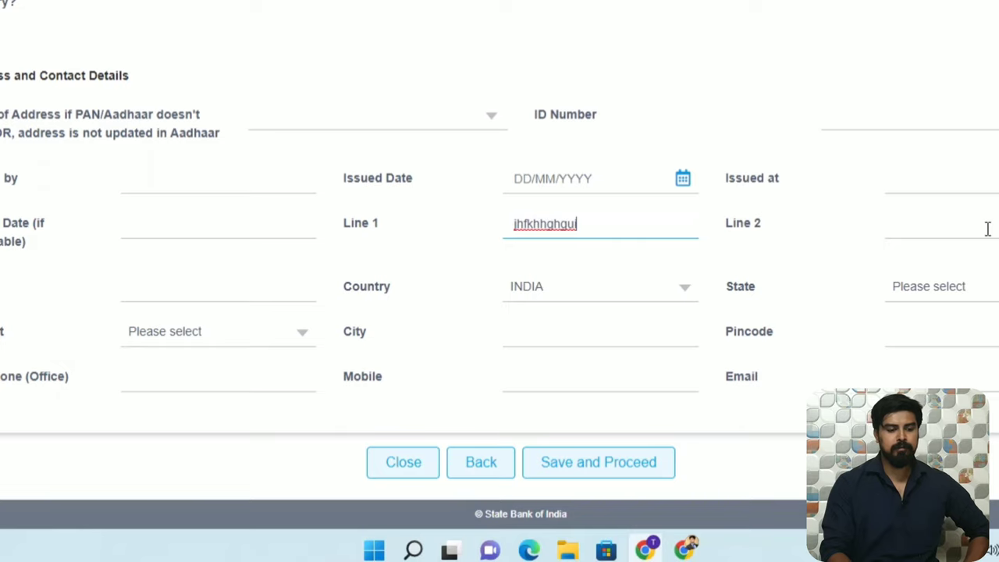
type("uggg")
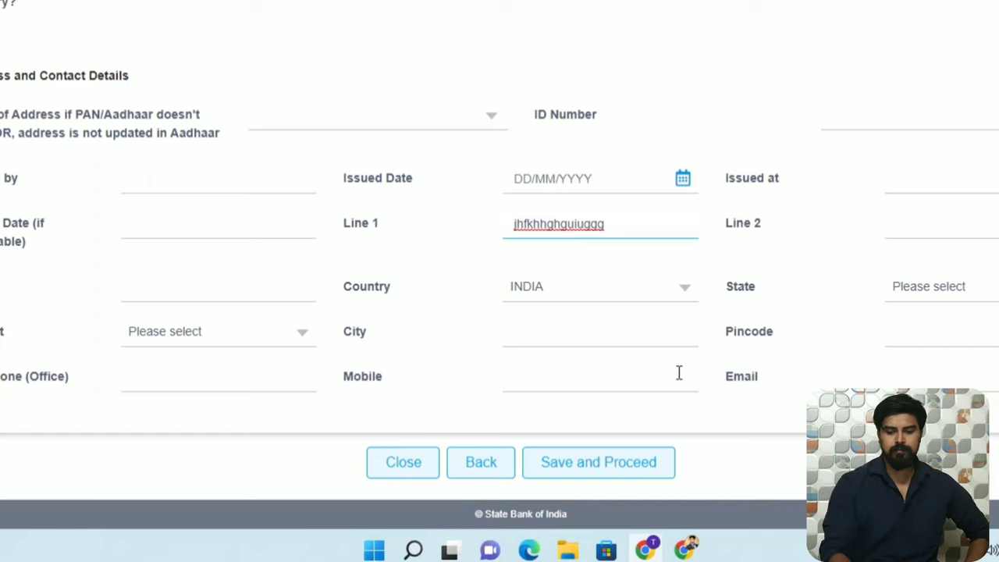
left_click(616, 471)
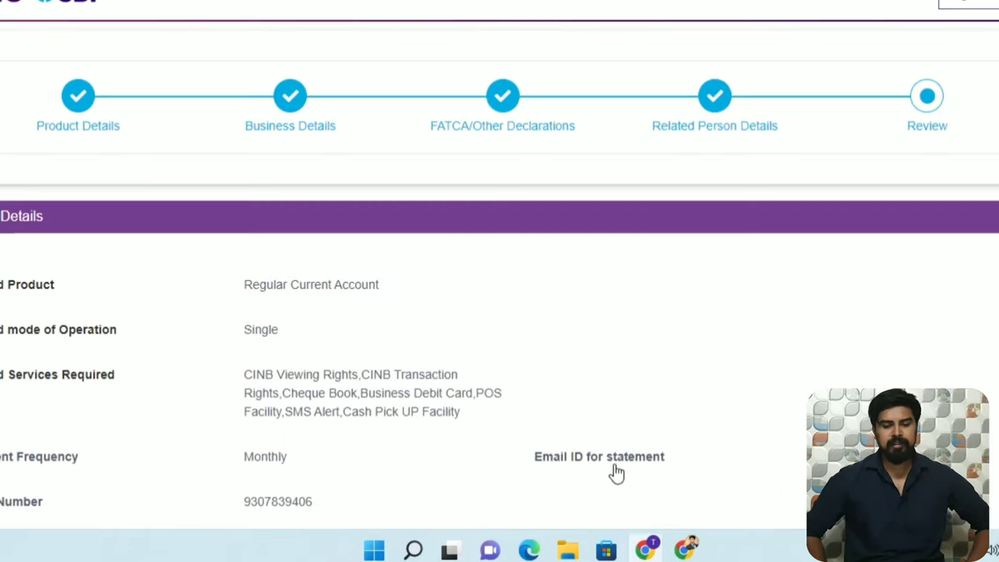
Check the expanded customer and entity details, then reopen the FATCA/Other Declarations step.
scroll(499, 266, "down", 2)
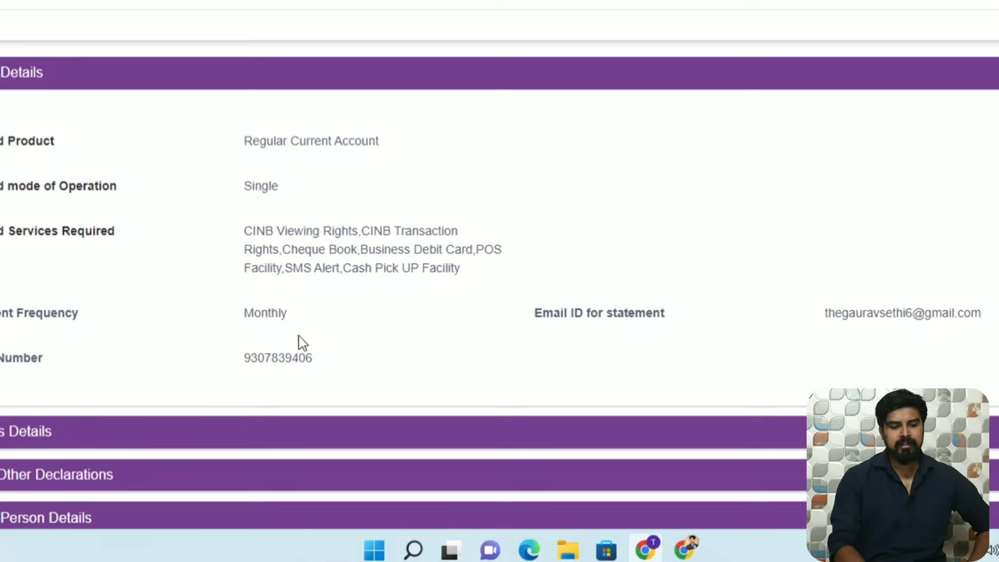
scroll(993, 232, "down", 2)
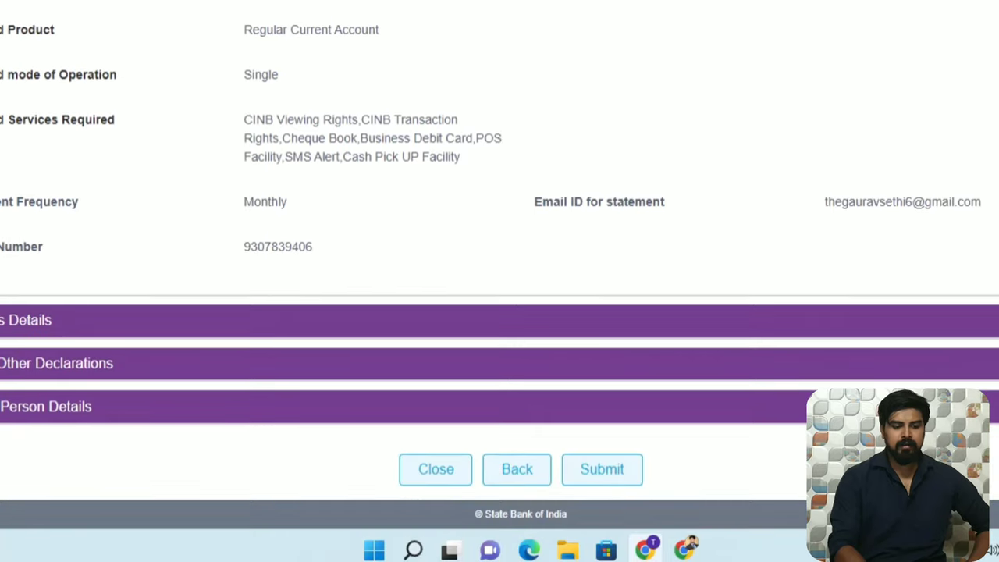
left_click(963, 330)
scroll(966, 329, "down", 8)
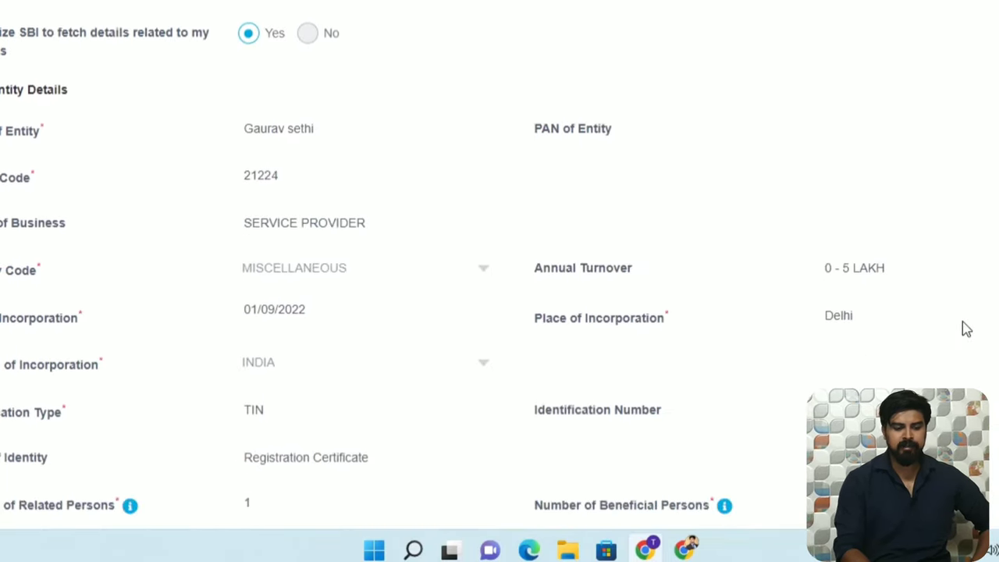
scroll(966, 328, "down", 7)
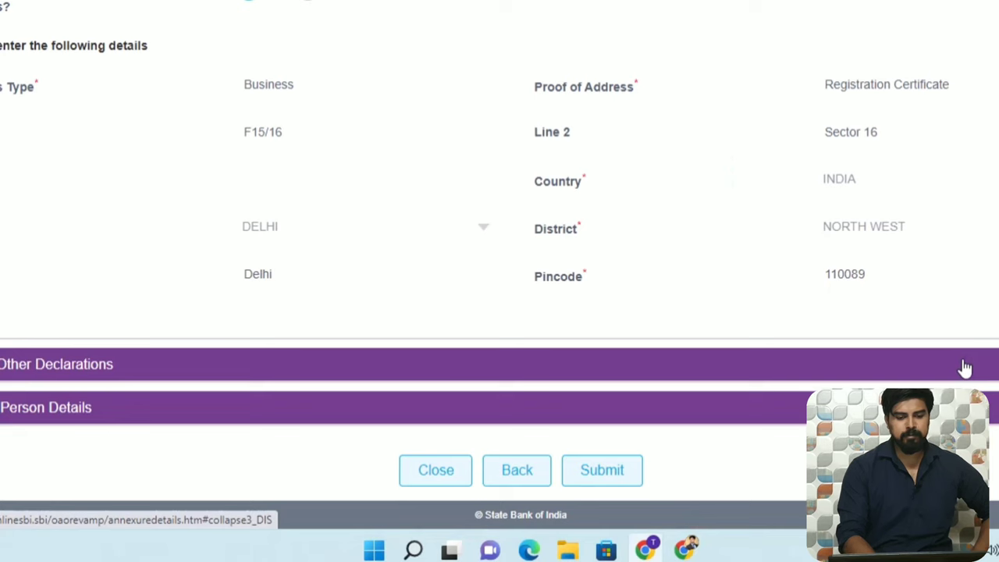
left_click(965, 368)
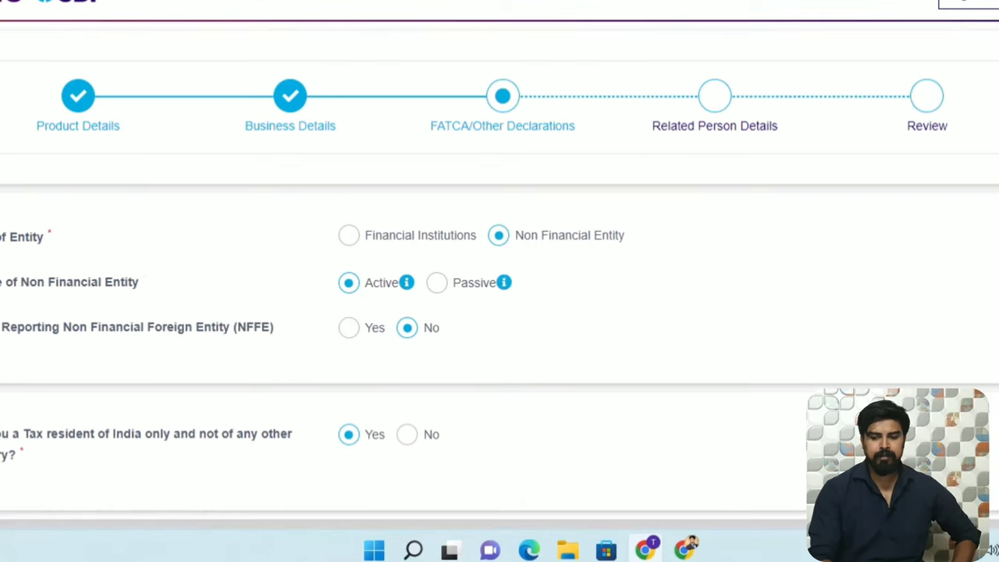
Save the declarations and related person steps to return to Review.
scroll(500, 281, "down", 1)
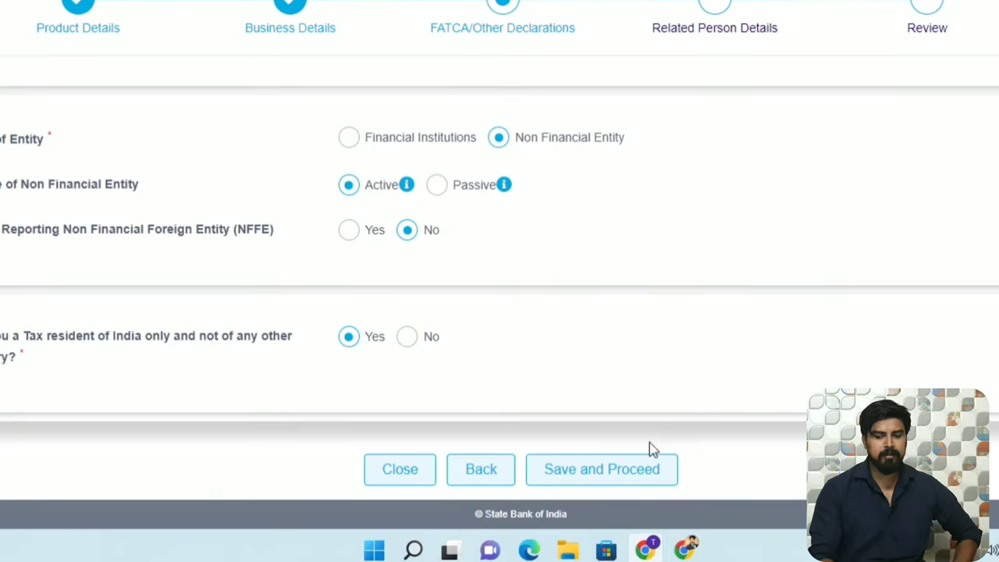
left_click(624, 469)
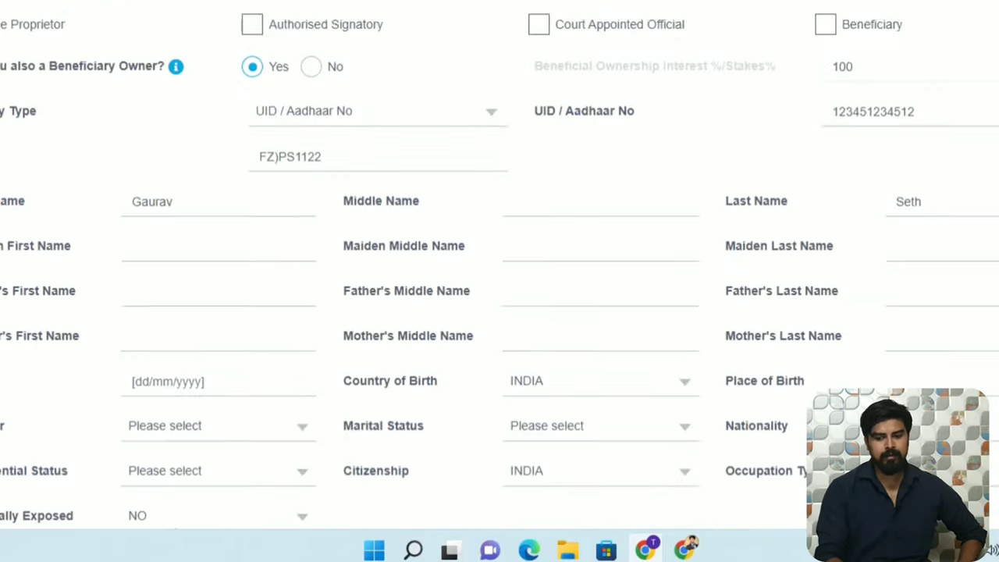
scroll(500, 281, "down", 6)
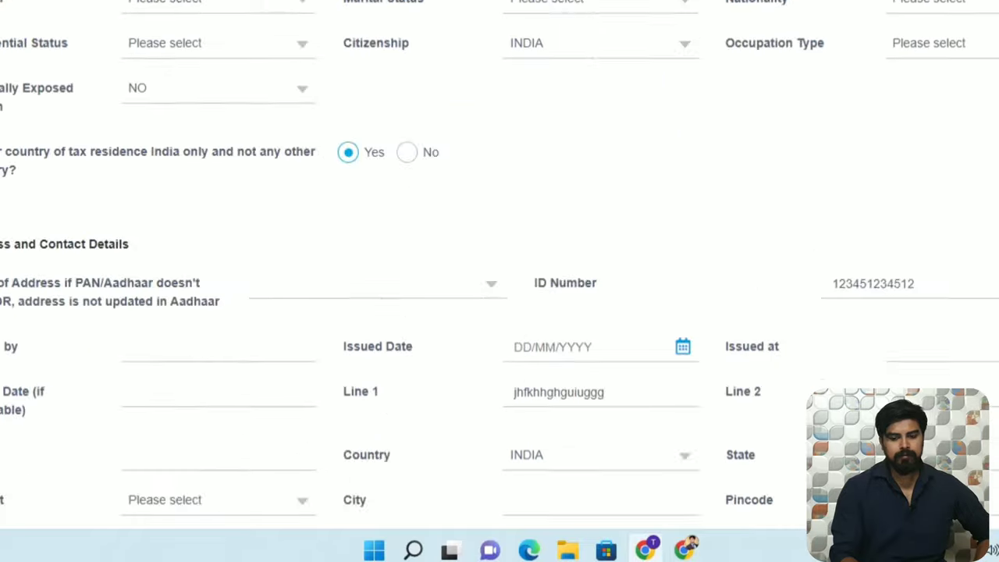
left_click(660, 470)
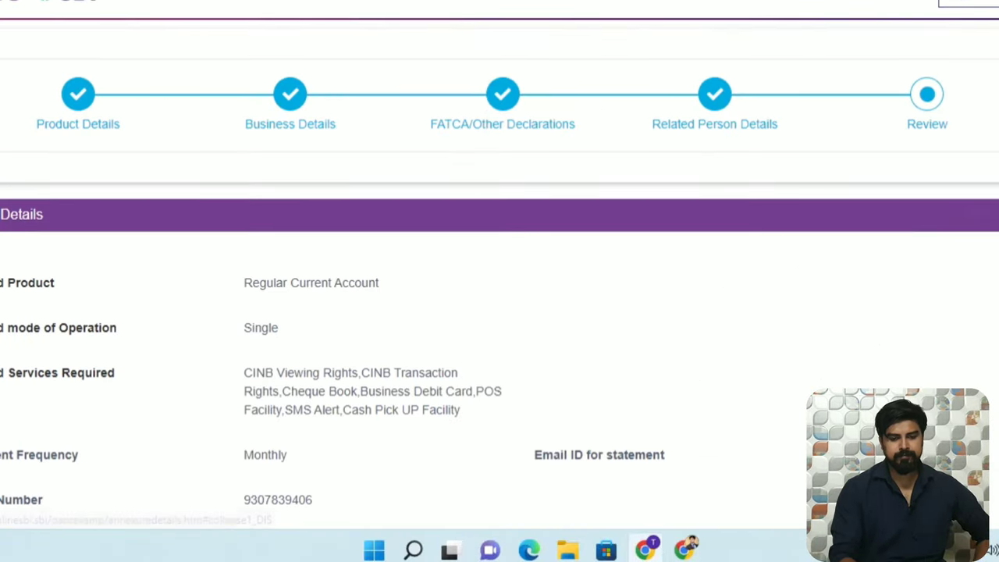
Check the expanded Related Person Details and submit the current account application.
scroll(777, 406, "down", 3)
left_click(777, 406)
scroll(774, 402, "down", 4)
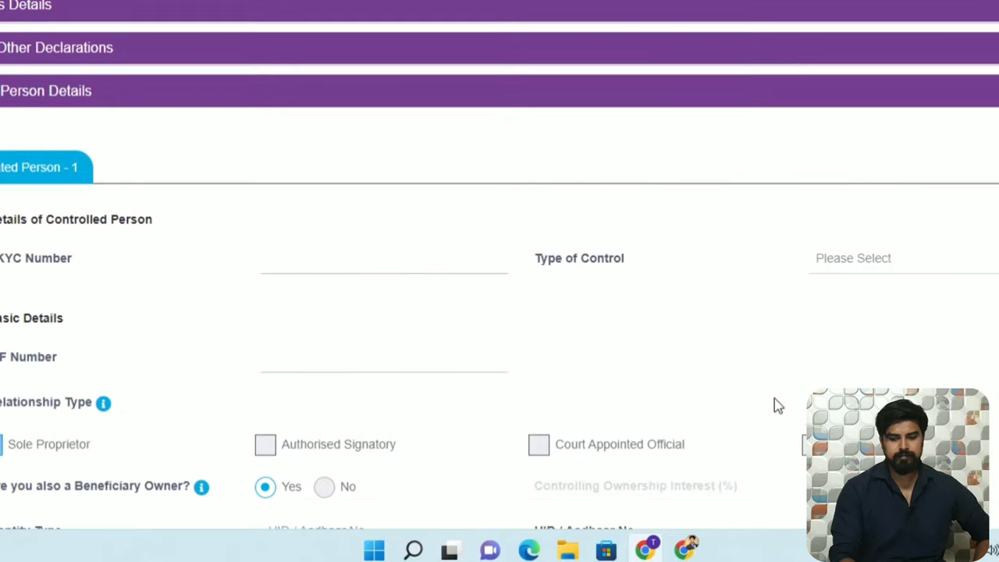
scroll(499, 281, "down", 5)
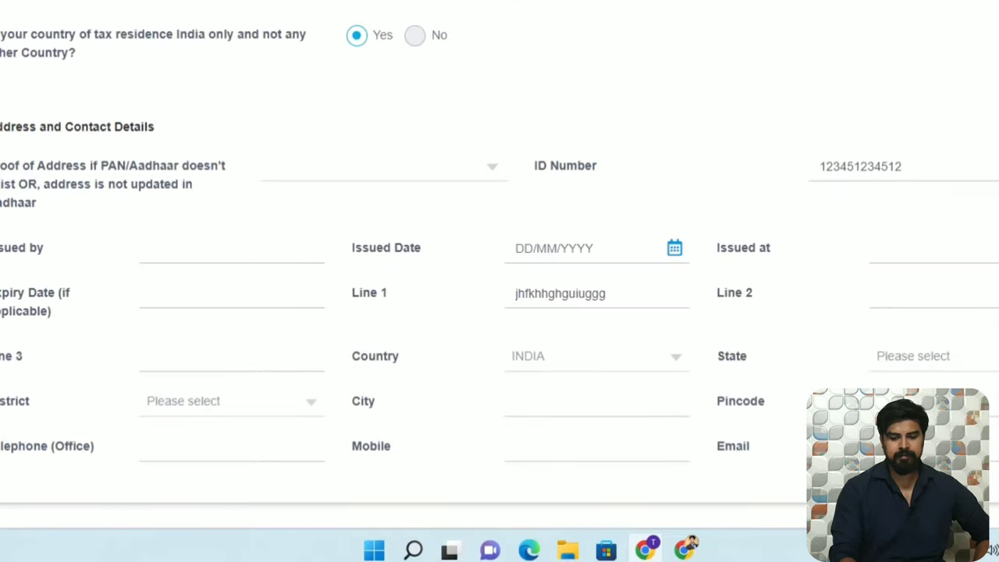
scroll(784, 452, "down", 1)
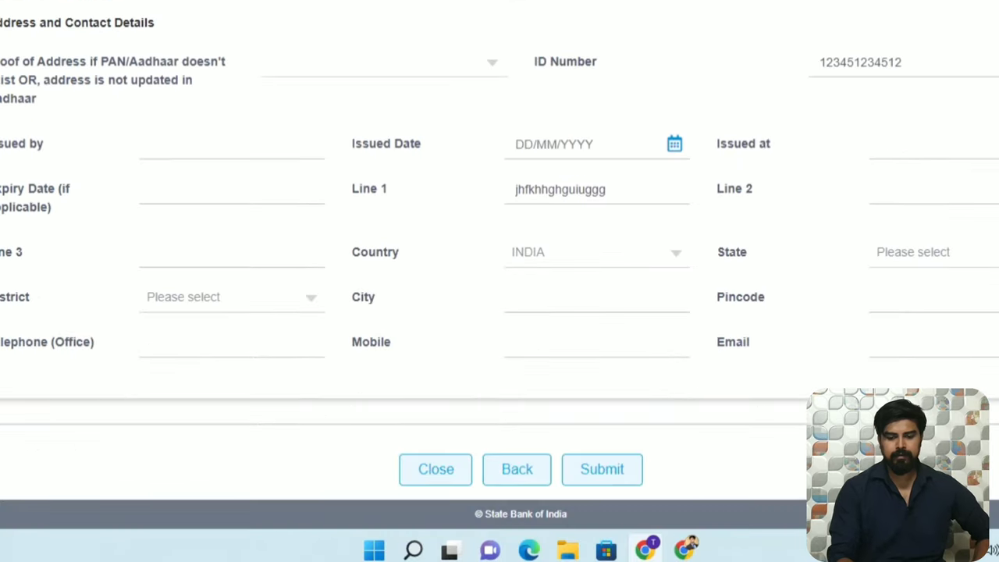
left_click(602, 469)
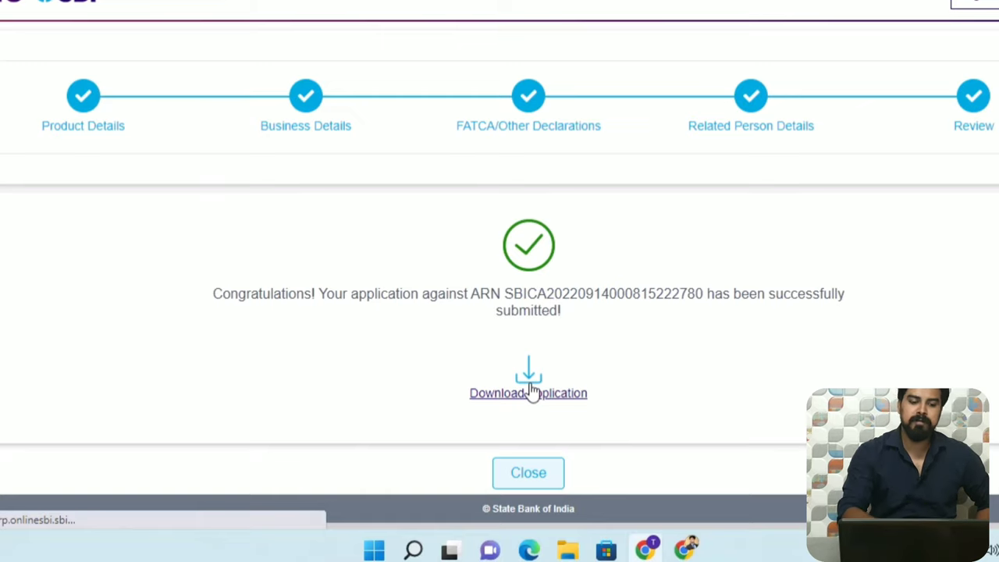
Download the submitted application PDF and open it from Chrome's download bar.
left_click(530, 390)
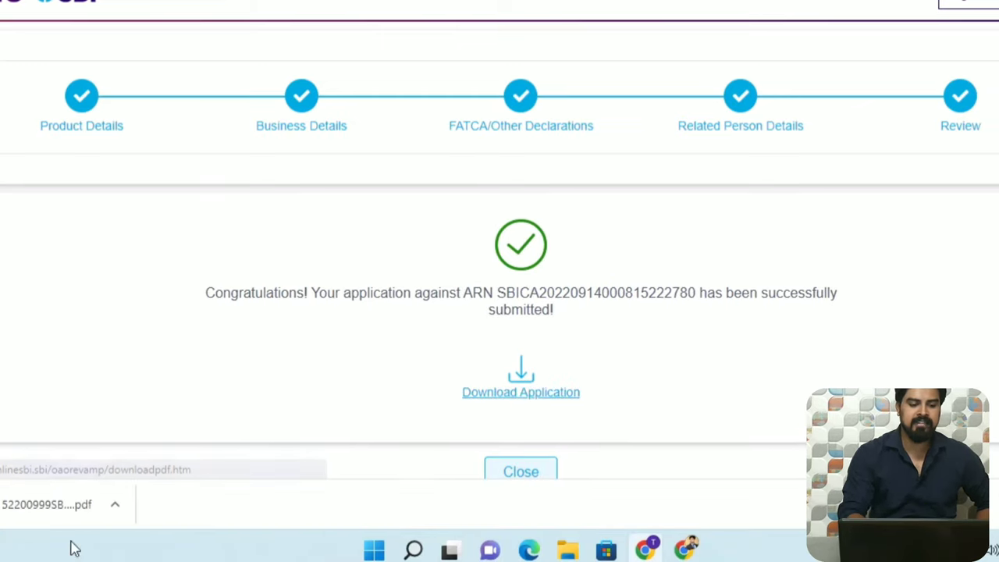
left_click(49, 499)
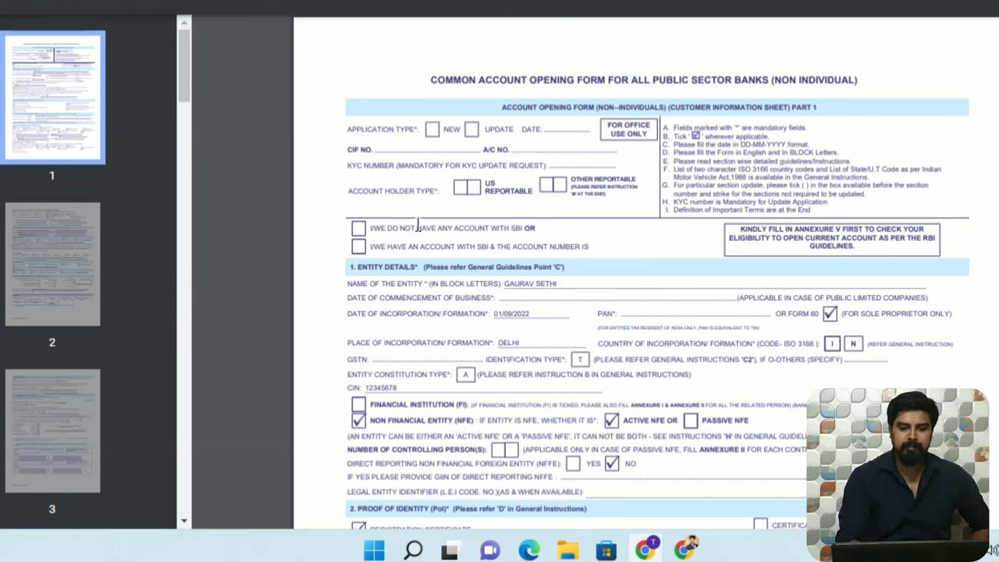
Scroll through the application PDF from page 1 down to the page 7 annexure.
scroll(417, 224, "down", 15)
scroll(417, 224, "down", 15)
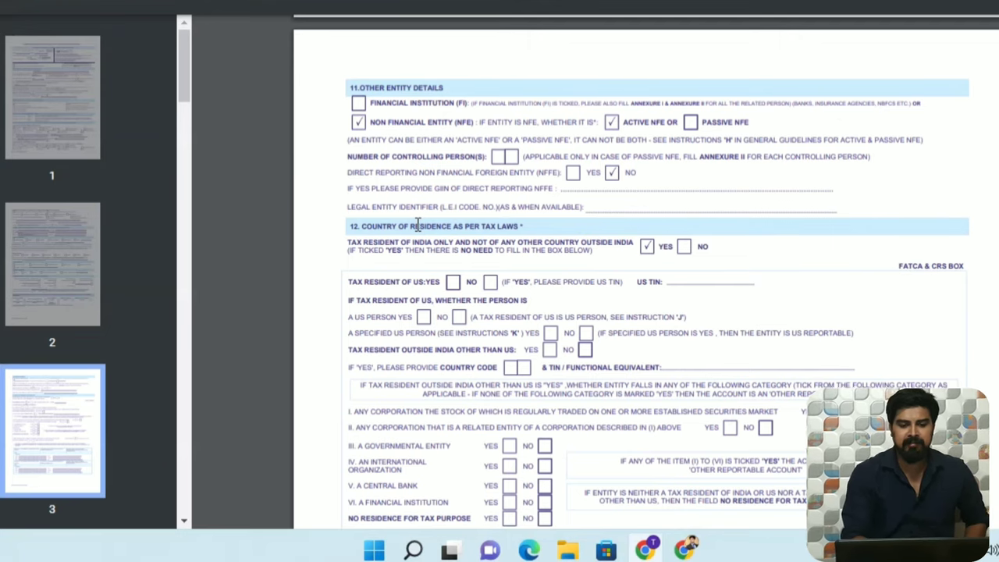
scroll(418, 224, "down", 10)
scroll(418, 224, "down", 15)
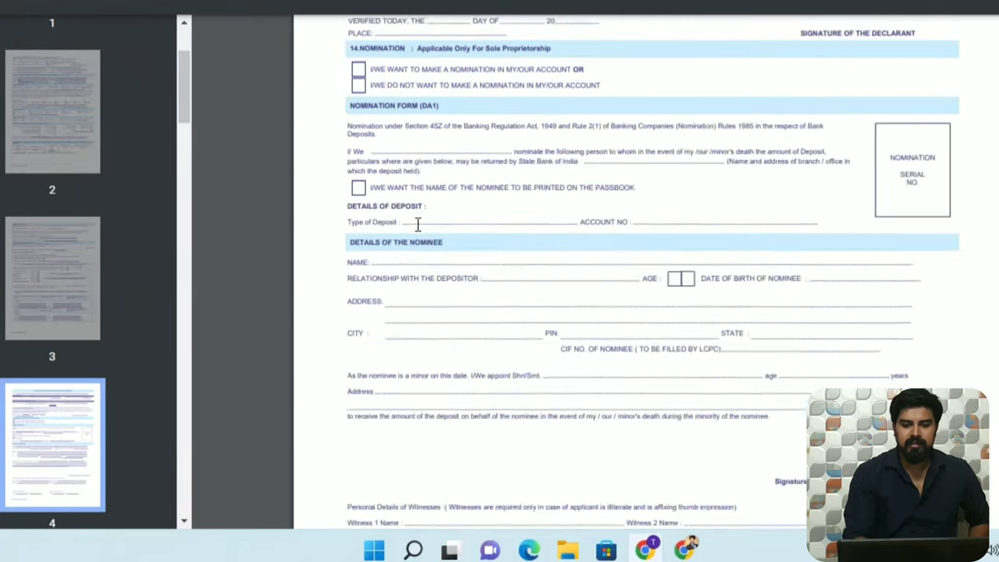
scroll(417, 224, "down", 5)
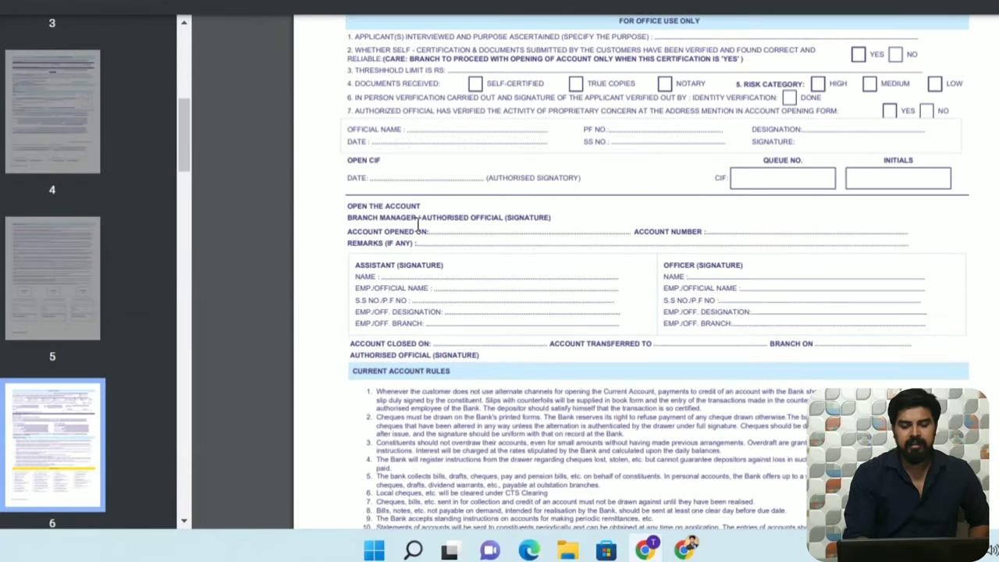
scroll(418, 224, "up", 8)
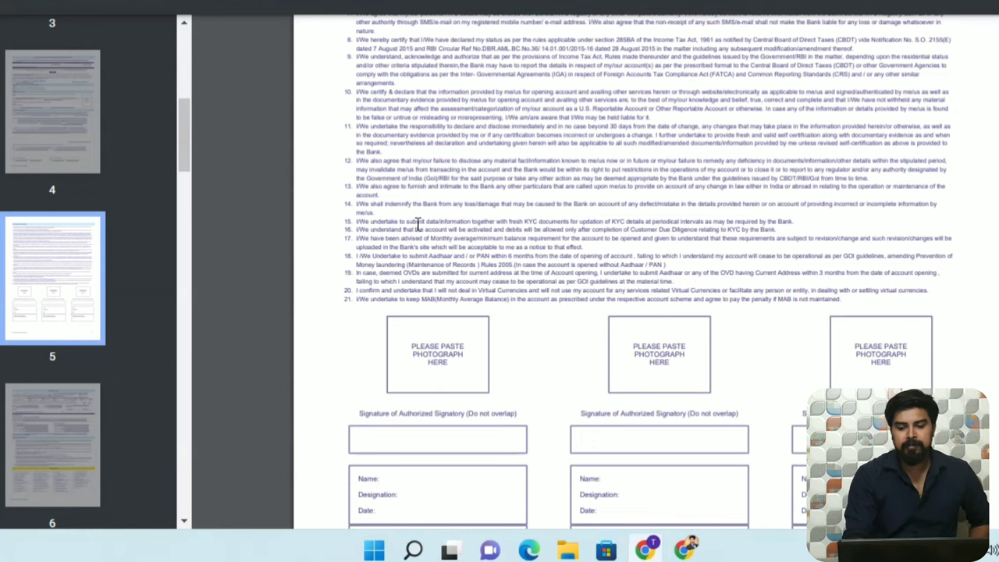
scroll(417, 224, "down", 5)
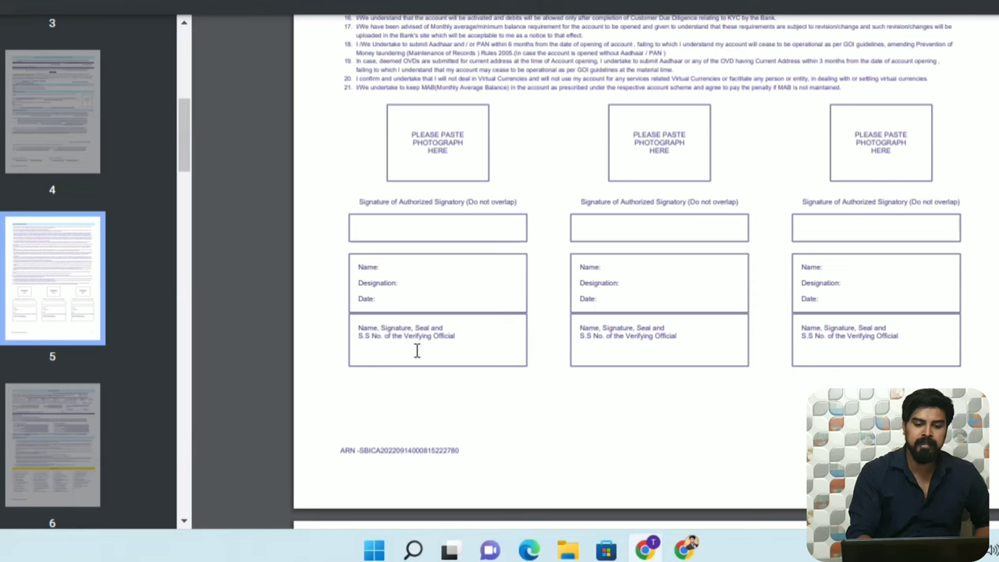
scroll(417, 351, "down", 3)
scroll(416, 351, "up", 4)
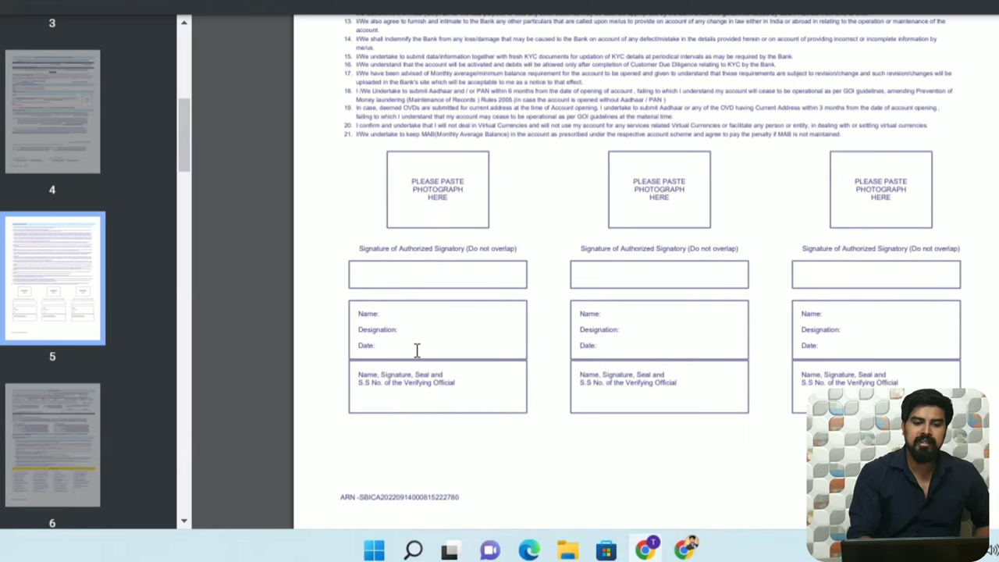
scroll(417, 351, "up", 5)
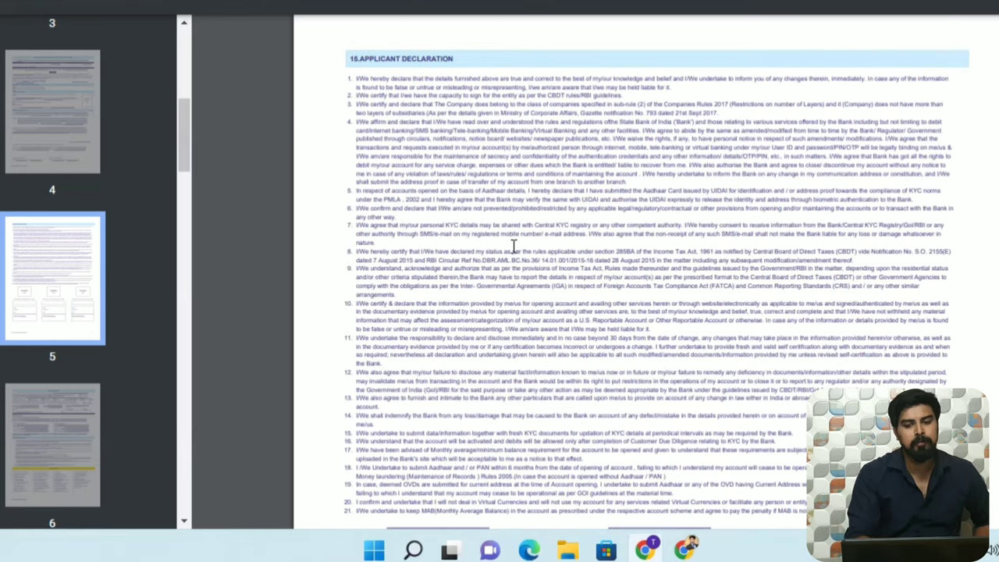
scroll(514, 247, "down", 8)
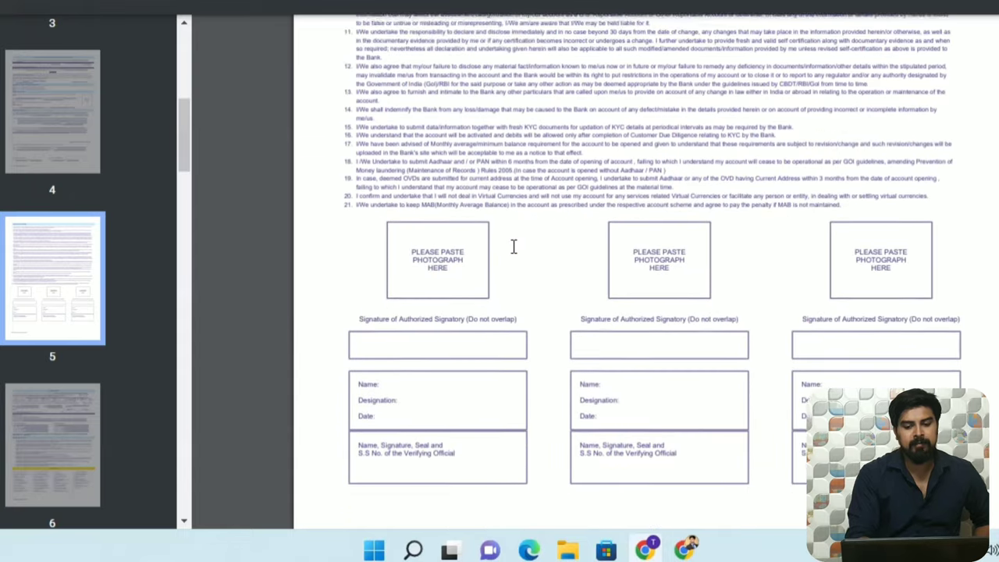
scroll(514, 246, "down", 6)
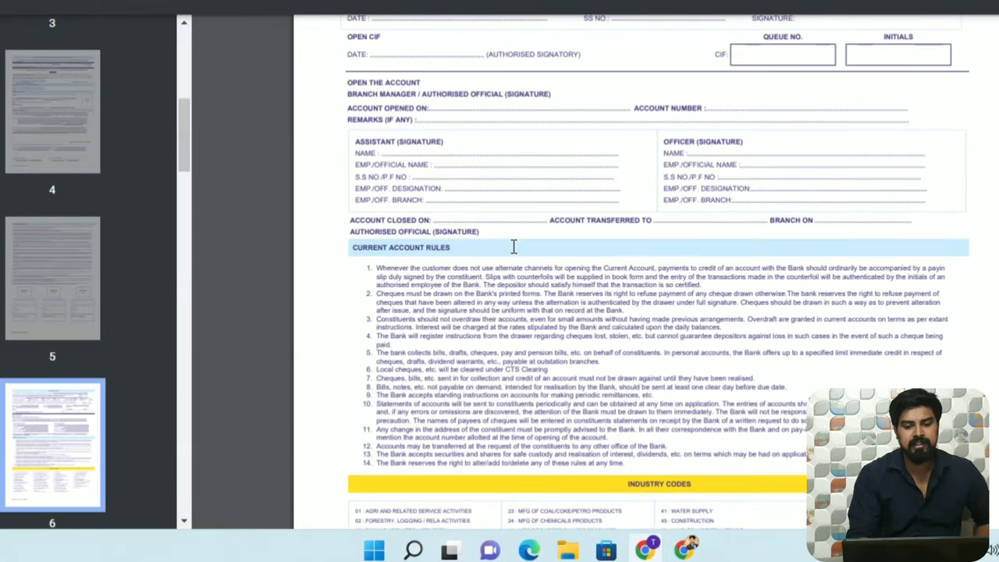
scroll(514, 247, "up", 3)
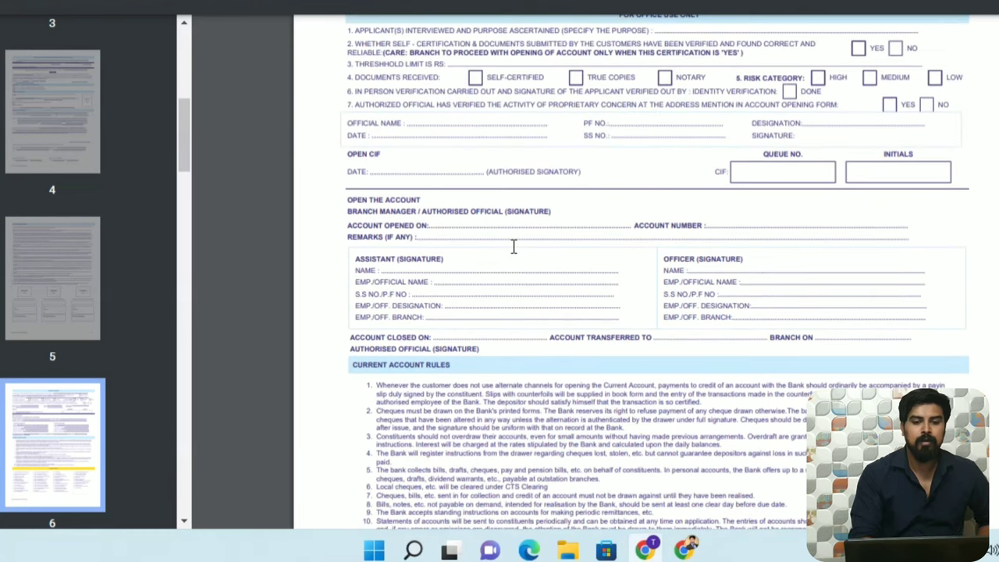
scroll(513, 247, "up", 3)
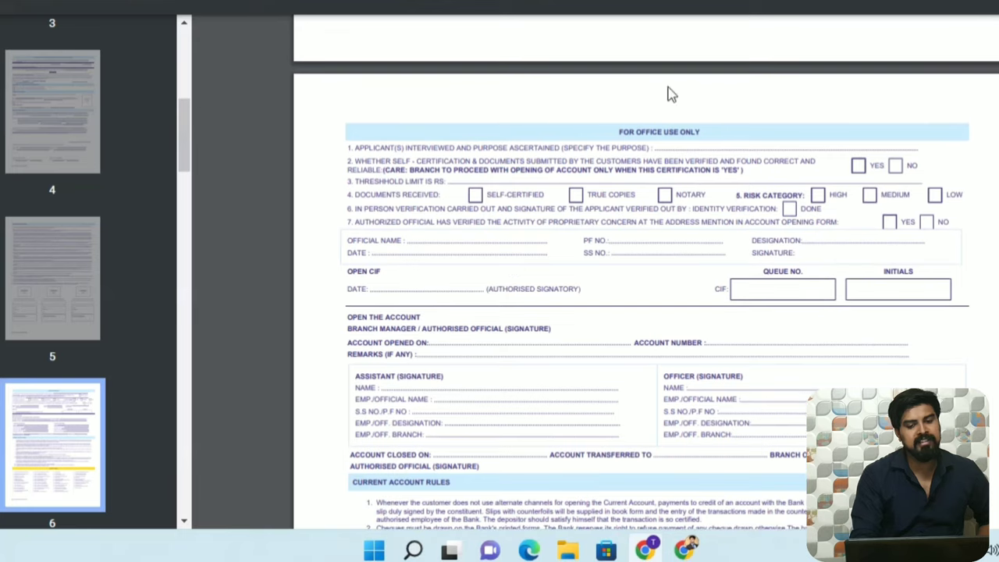
scroll(705, 136, "up", 10)
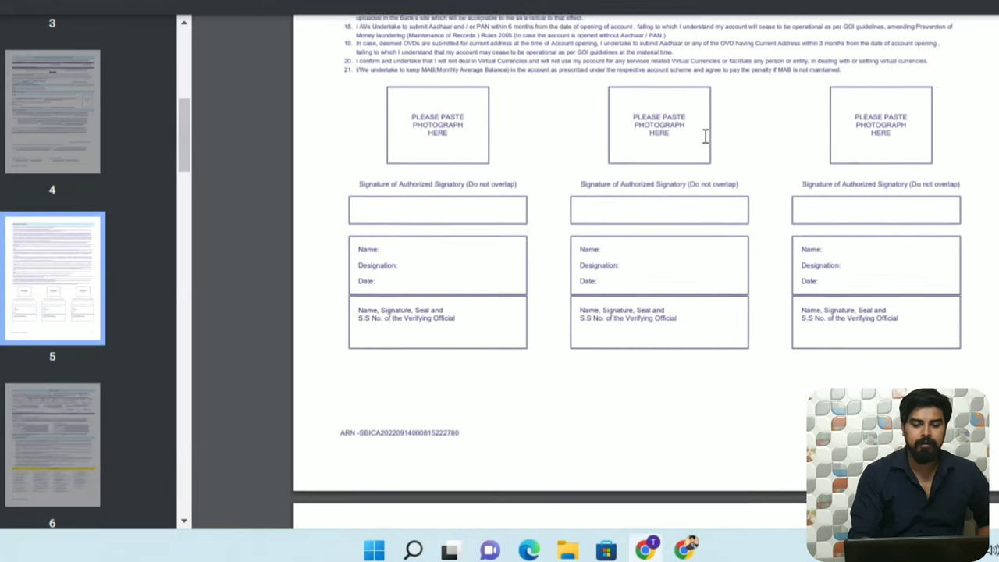
scroll(705, 136, "down", 20)
scroll(704, 136, "down", 20)
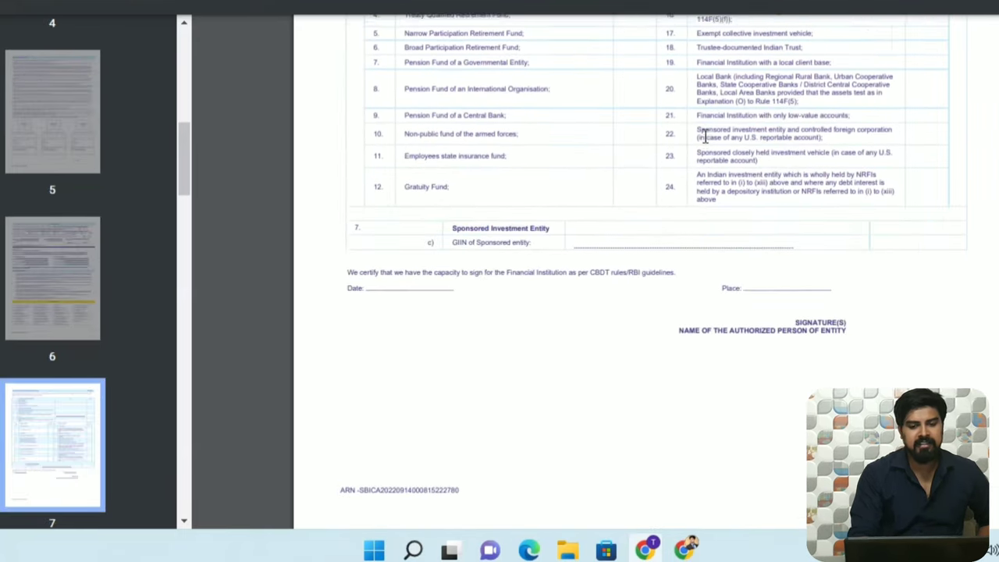